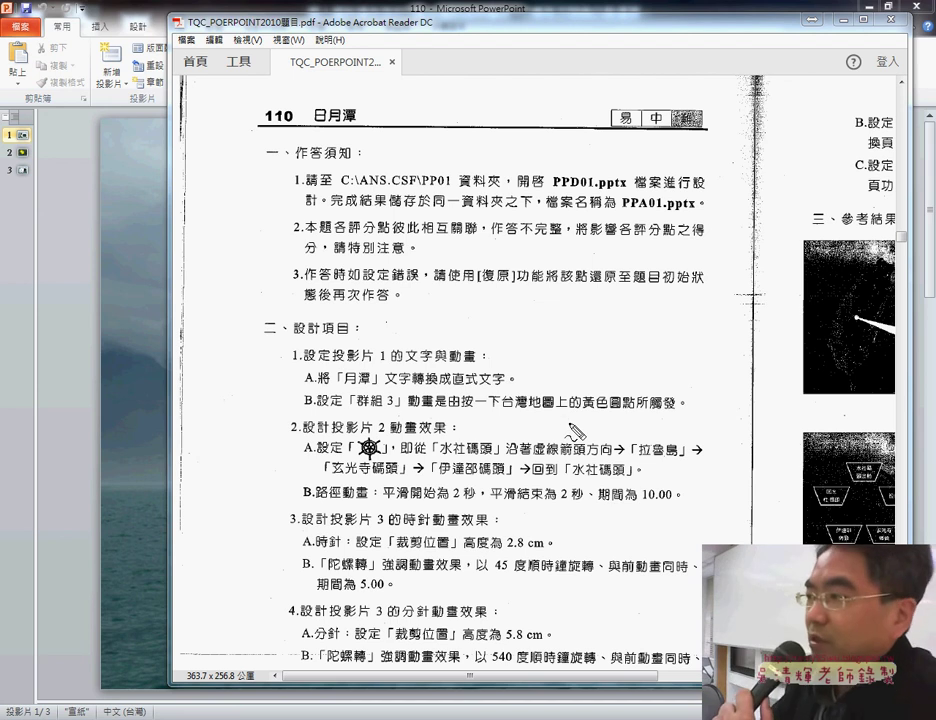
Circle and point an arrow at the 難 difficulty rating, clear the ink, and switch to PowerPoint.
{"action": "left_click_drag", "start_coordinate": [708, 98], "coordinate": [695, 140]}
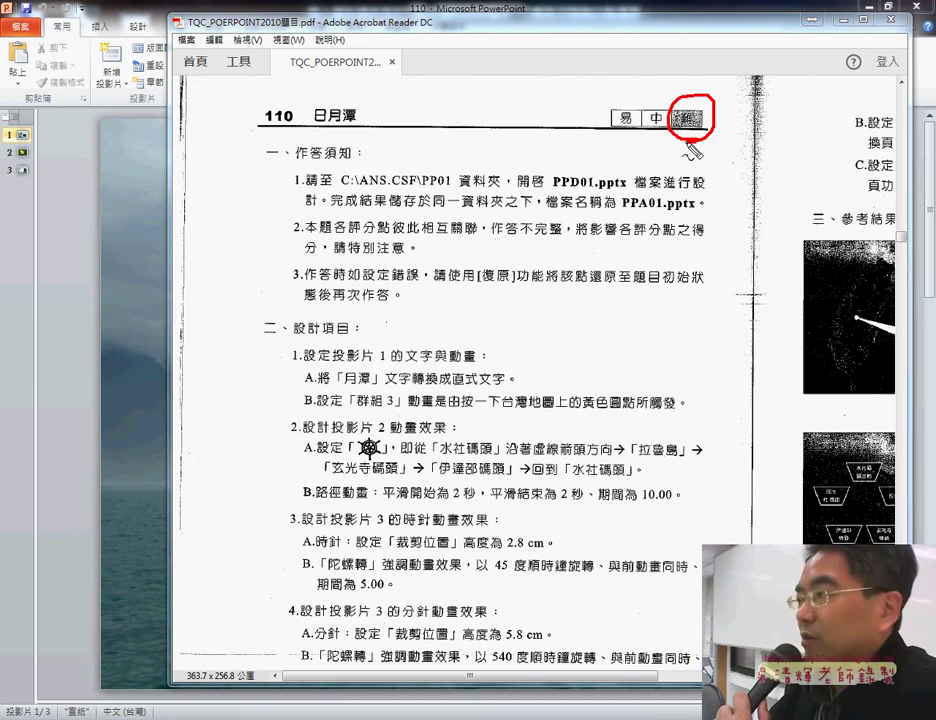
{"action": "mouse_move", "coordinate": [742, 169]}
{"action": "left_mouse_down"}
{"action": "mouse_move", "coordinate": [712, 142]}
{"action": "mouse_move", "coordinate": [727, 150]}
{"action": "left_mouse_up"}
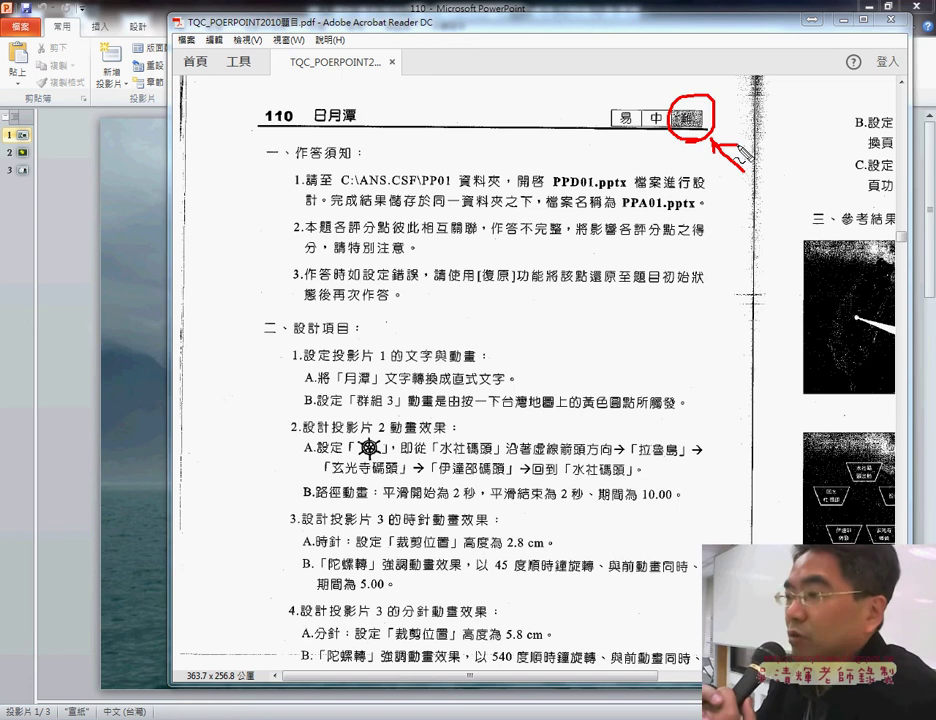
{"action": "key", "text": "e"}
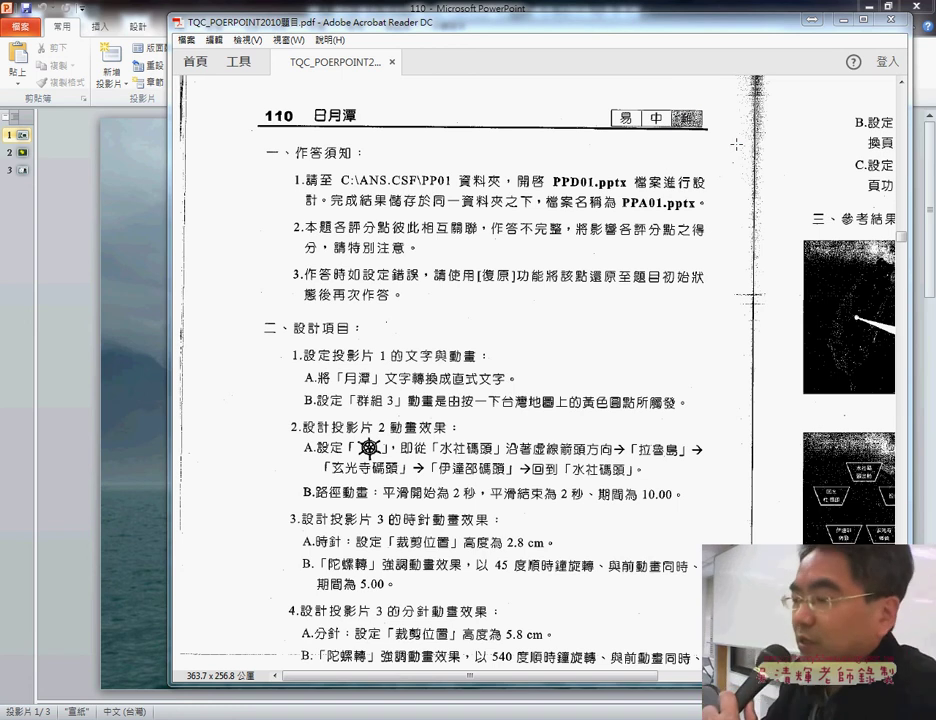
{"action": "key", "text": "alt+Tab"}
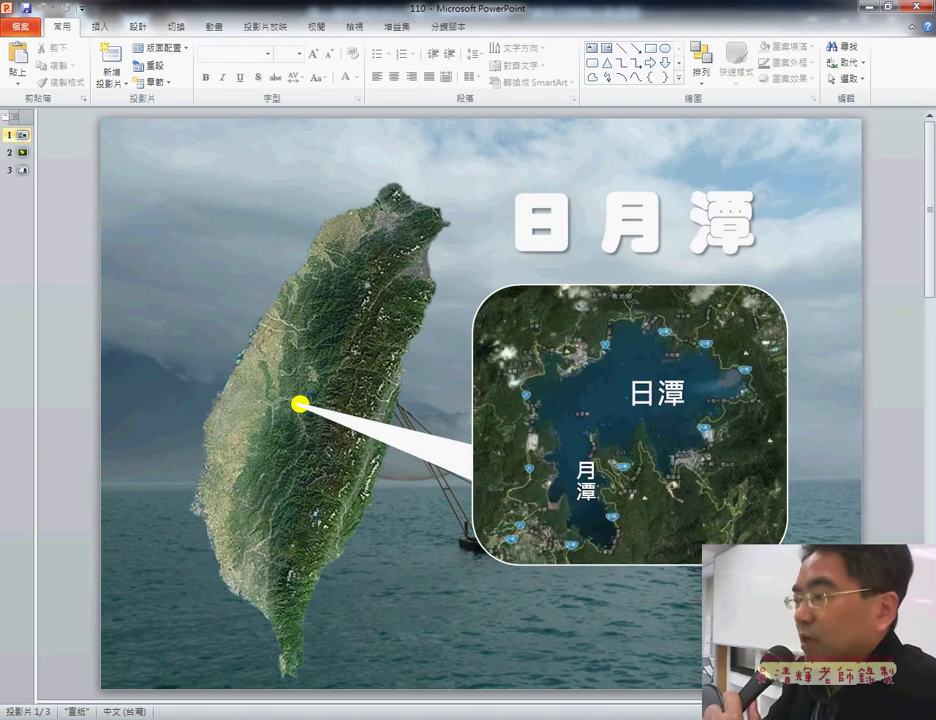
Start the slide show, trigger the yellow-dot callout, then circle the dot and arrow it to the inset map.
{"action": "key", "text": "F5"}
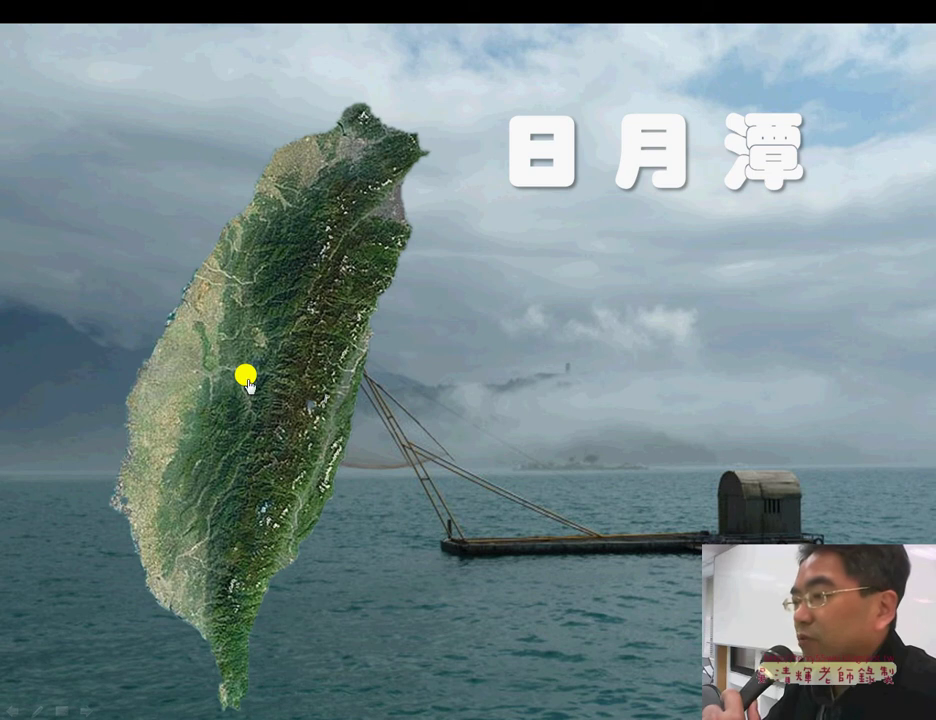
{"action": "left_click", "coordinate": [246, 380]}
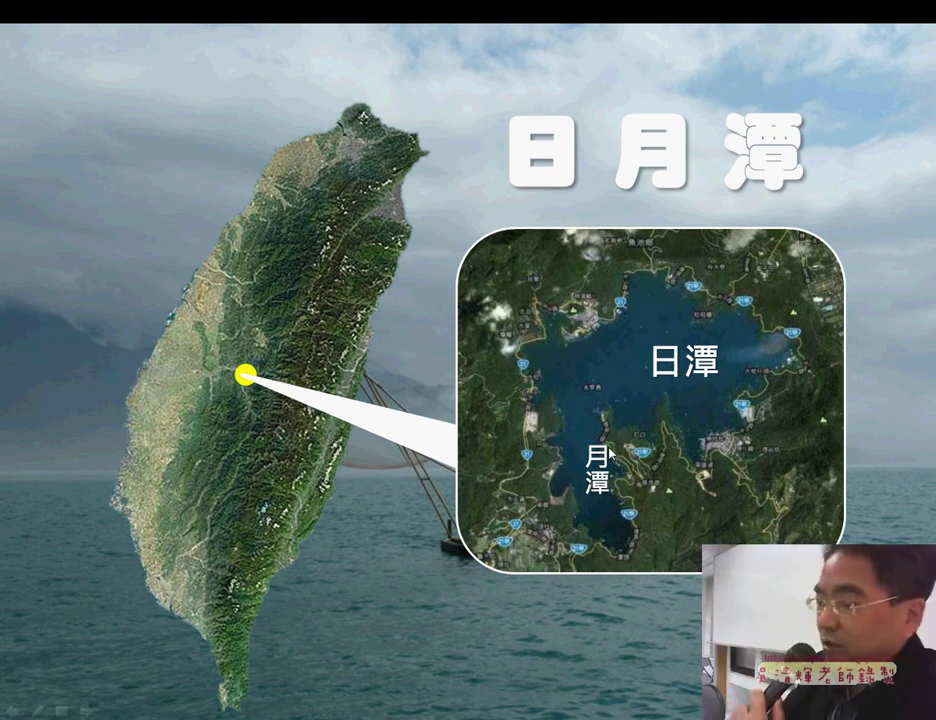
{"action": "key", "text": "ctrl+p"}
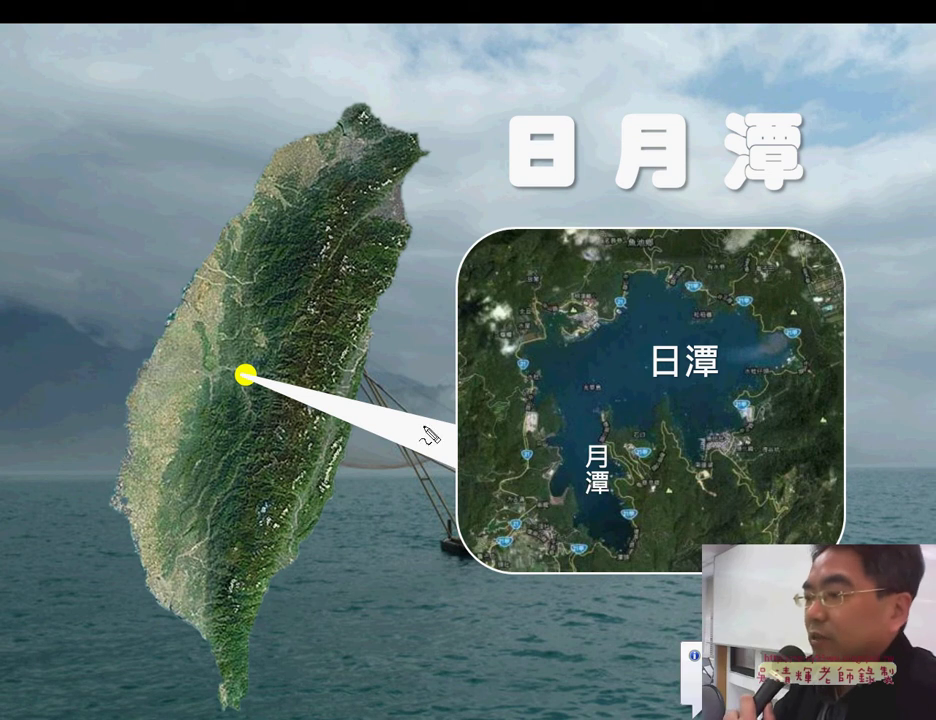
{"action": "left_click_drag", "start_coordinate": [247, 402], "coordinate": [258, 410]}
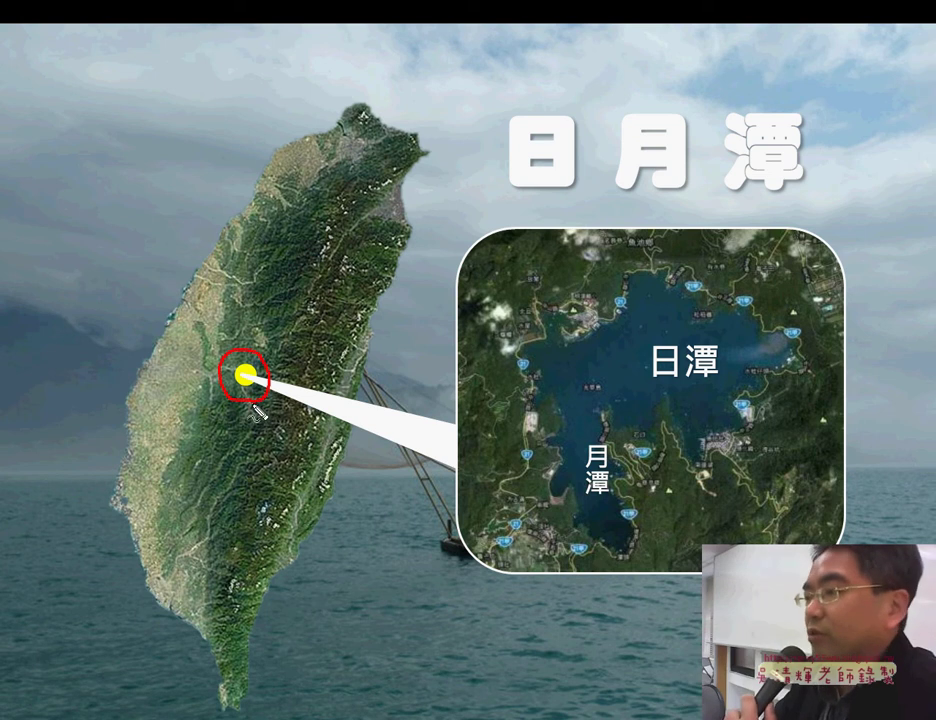
{"action": "mouse_move", "coordinate": [270, 358]}
{"action": "left_mouse_down"}
{"action": "mouse_move", "coordinate": [425, 322]}
{"action": "mouse_move", "coordinate": [410, 334]}
{"action": "left_mouse_up"}
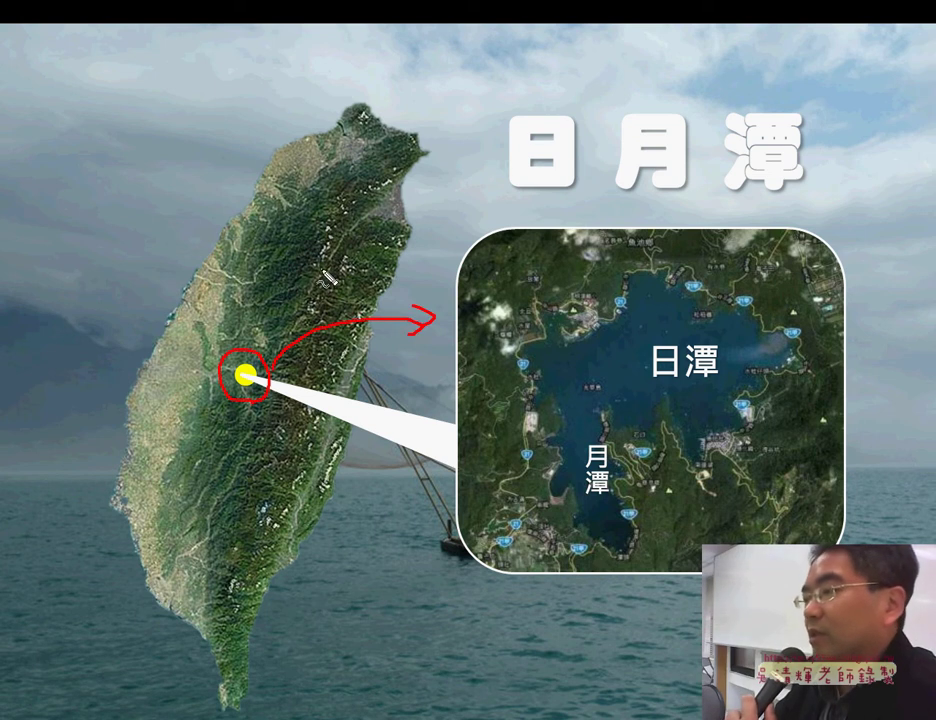
Draw emphasis lines on the map, erase all ink, and advance to the 出航路線 slide.
{"action": "left_click_drag", "start_coordinate": [327, 240], "coordinate": [330, 482]}
{"action": "mouse_move", "coordinate": [372, 205]}
{"action": "left_mouse_down"}
{"action": "mouse_move", "coordinate": [587, 175]}
{"action": "mouse_move", "coordinate": [340, 460]}
{"action": "left_mouse_up"}
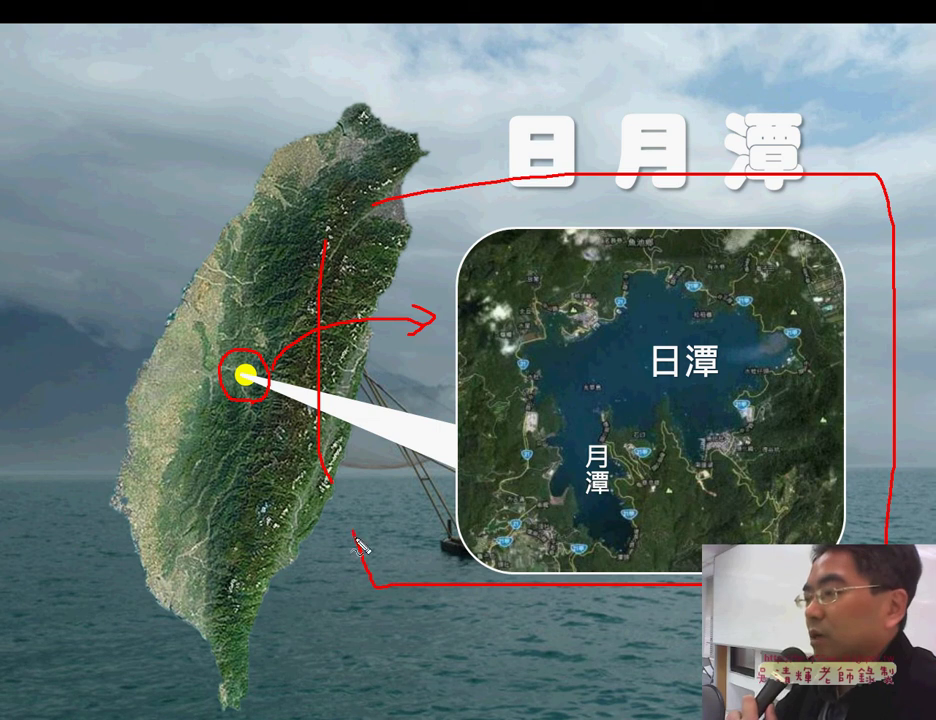
{"action": "key", "text": "e"}
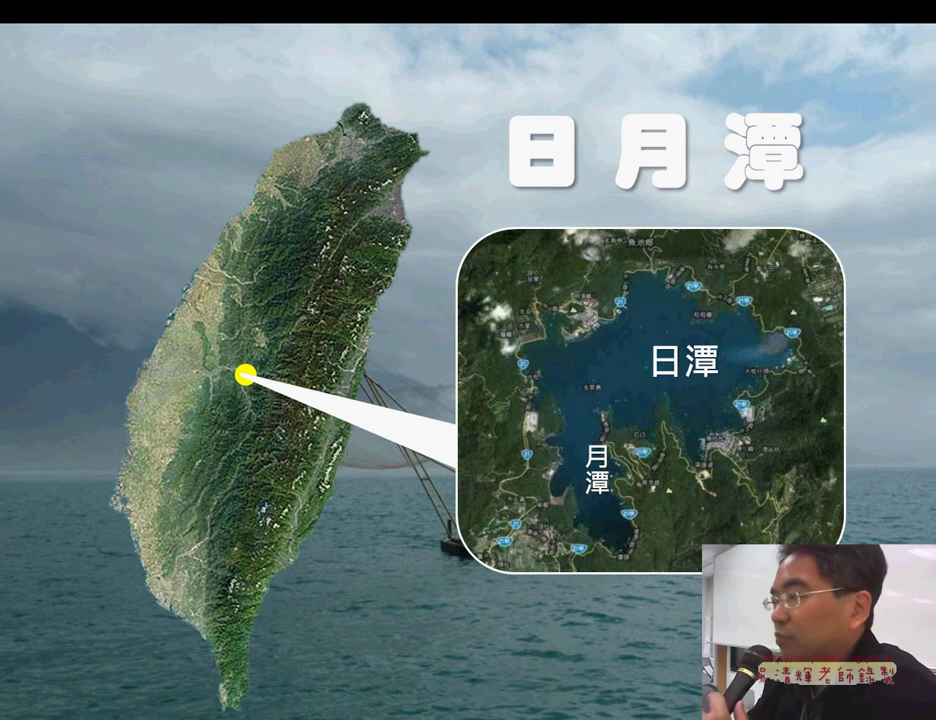
{"action": "left_click", "coordinate": [432, 255]}
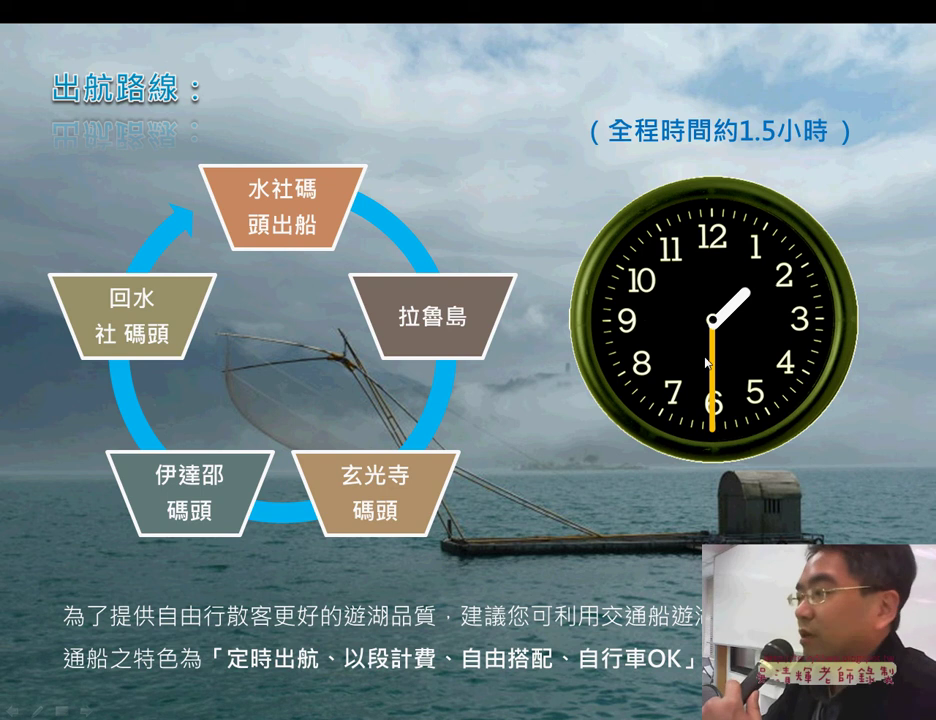
Circle and point at the clock with pen ink, erase it, and exit the slide show.
{"action": "key", "text": "ctrl+p"}
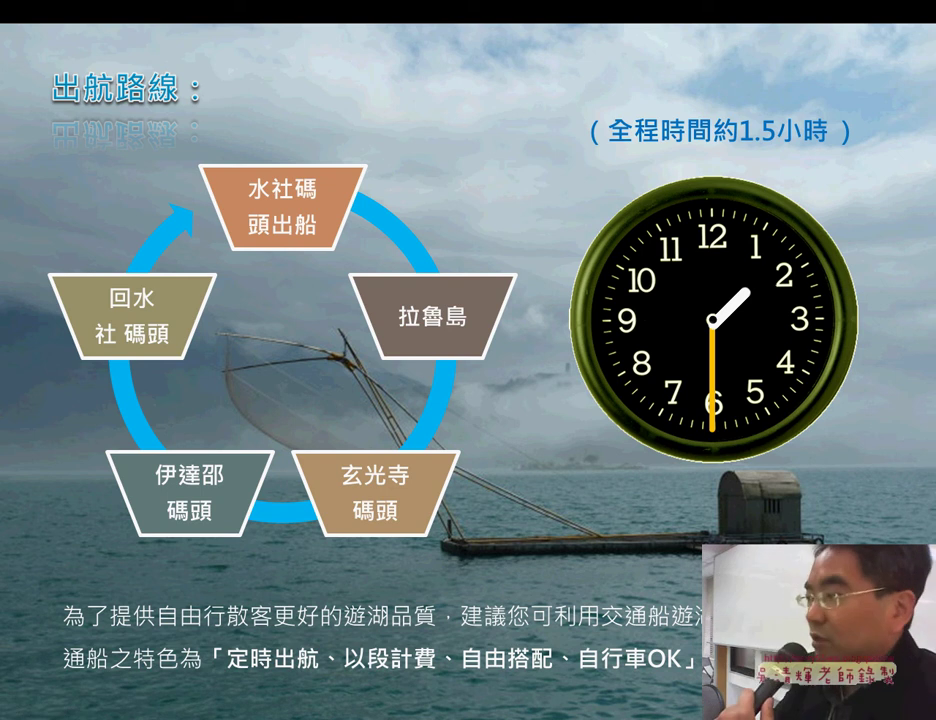
{"action": "left_click_drag", "start_coordinate": [664, 420], "coordinate": [682, 468]}
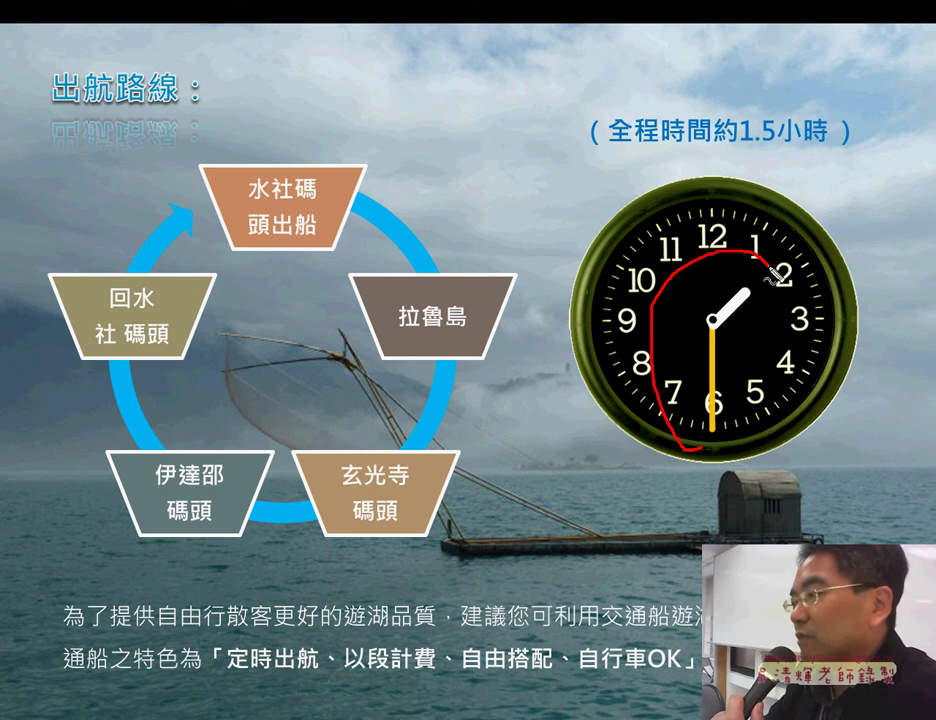
{"action": "left_click_drag", "start_coordinate": [930, 376], "coordinate": [771, 360]}
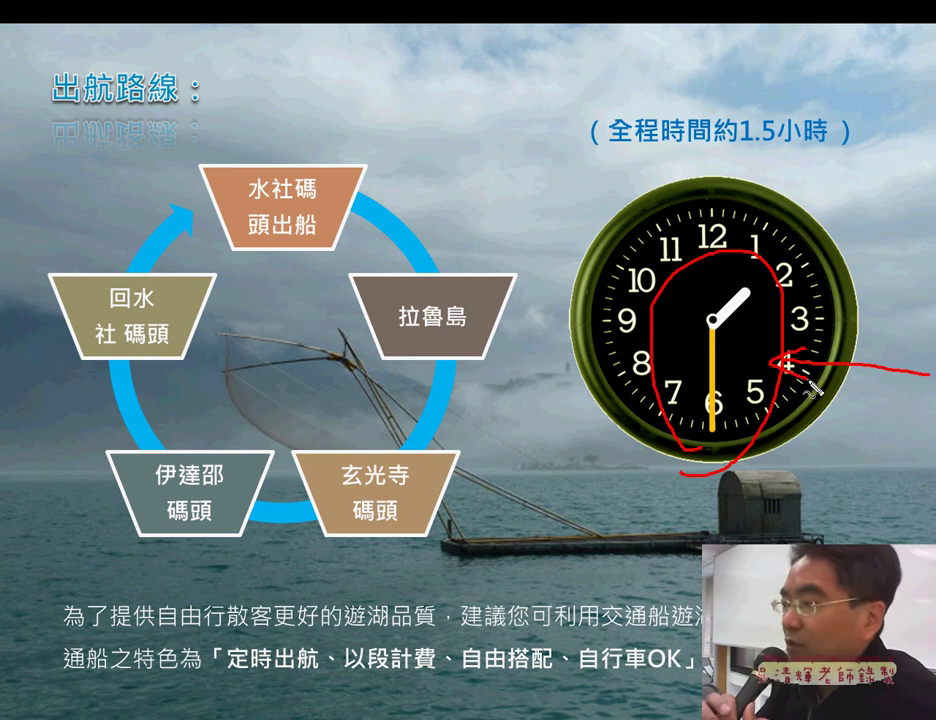
{"action": "key", "text": "e"}
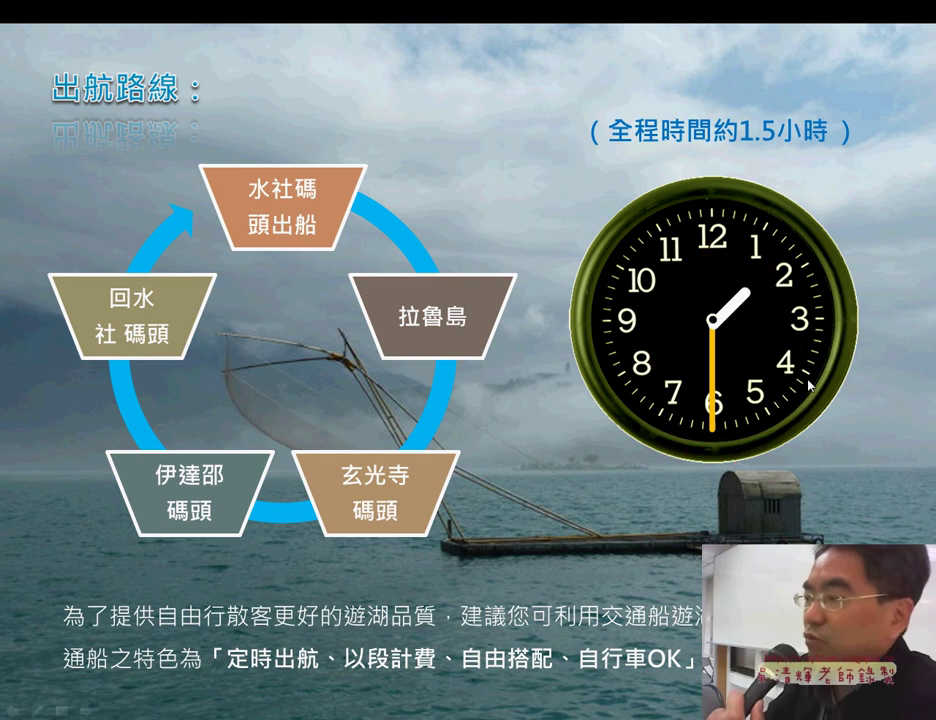
{"action": "left_click", "coordinate": [801, 512]}
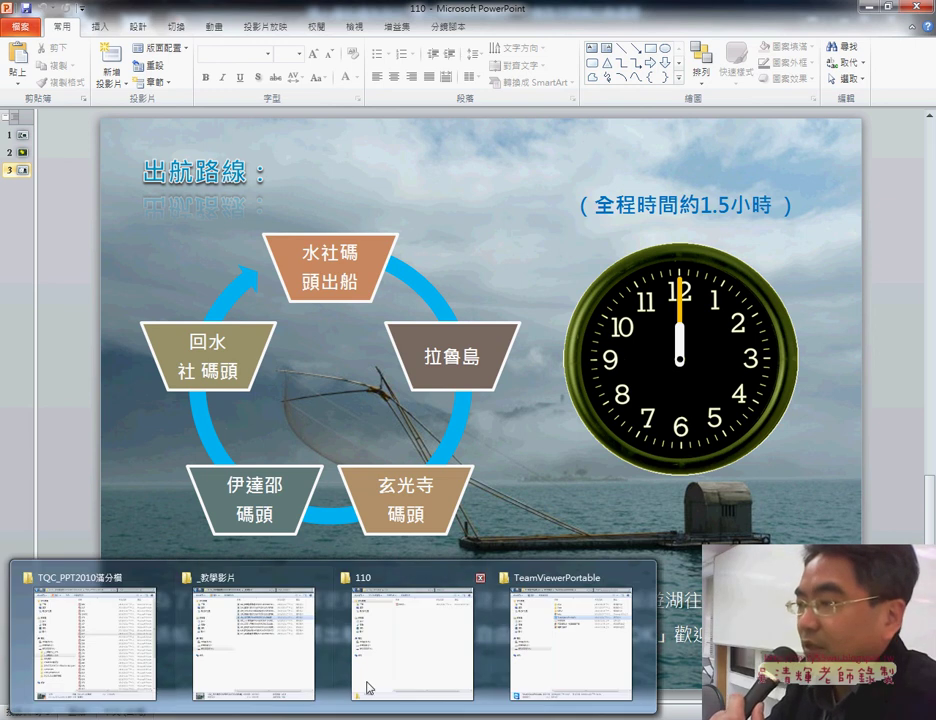
Open PPD01 from the 110 folder, view slides 3 and 1, and return to the task sheet PDF.
{"action": "left_click", "coordinate": [366, 684]}
{"action": "double_click", "coordinate": [370, 210]}
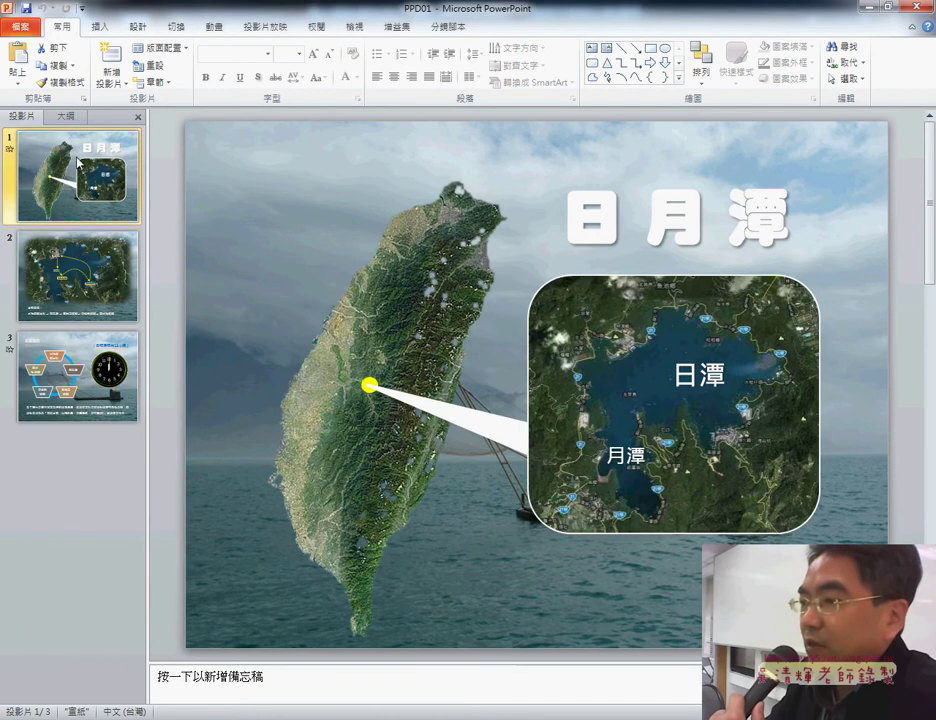
{"action": "left_click", "coordinate": [70, 255]}
{"action": "left_click", "coordinate": [80, 390]}
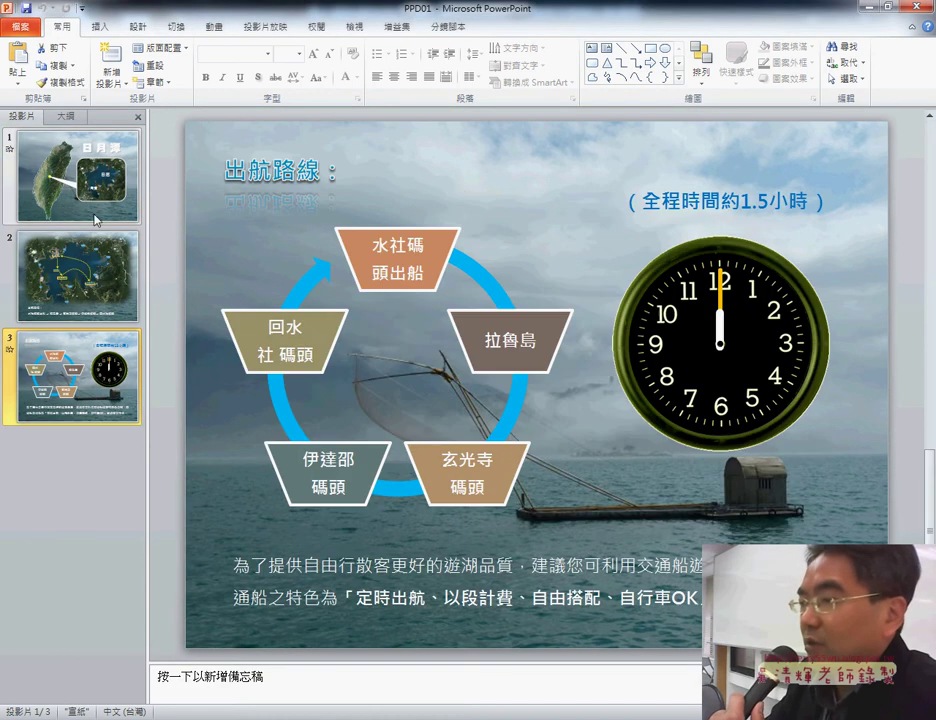
{"action": "left_click", "coordinate": [97, 203]}
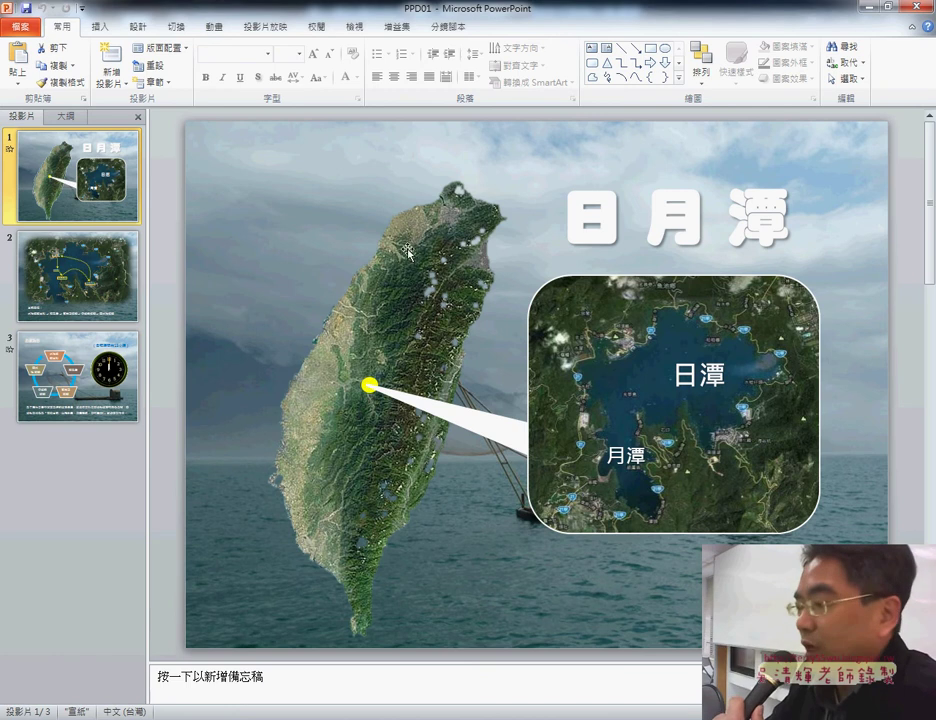
{"action": "key", "text": "alt+Tab"}
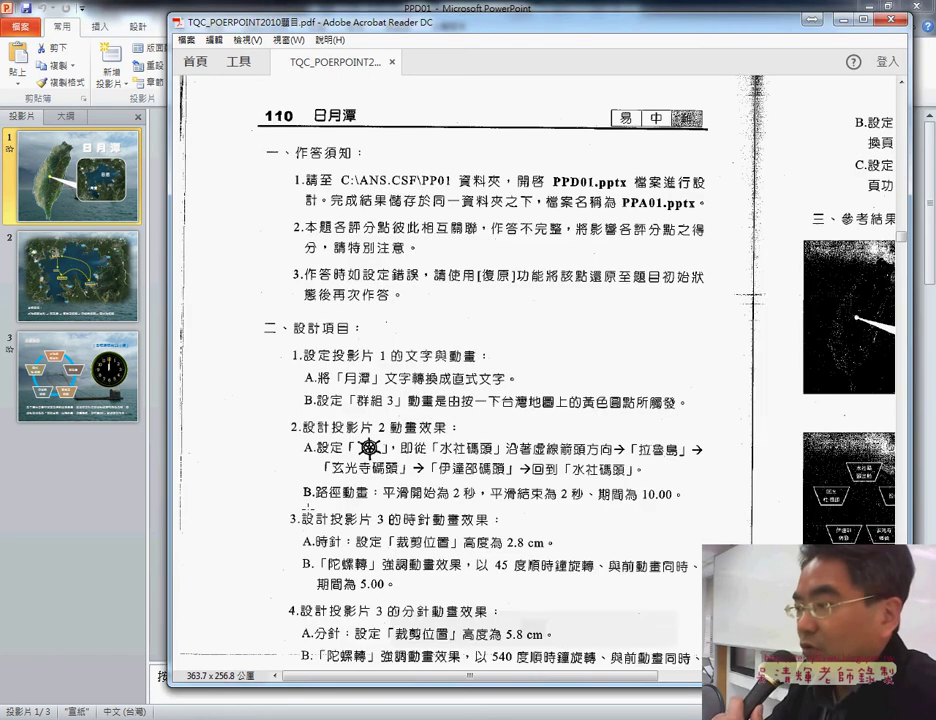
Scroll the task sheet to read items 3 and 4 on the clock hands, then return to PPD01.
{"action": "scroll", "coordinate": [443, 347], "scroll_direction": "down", "scroll_amount": 1}
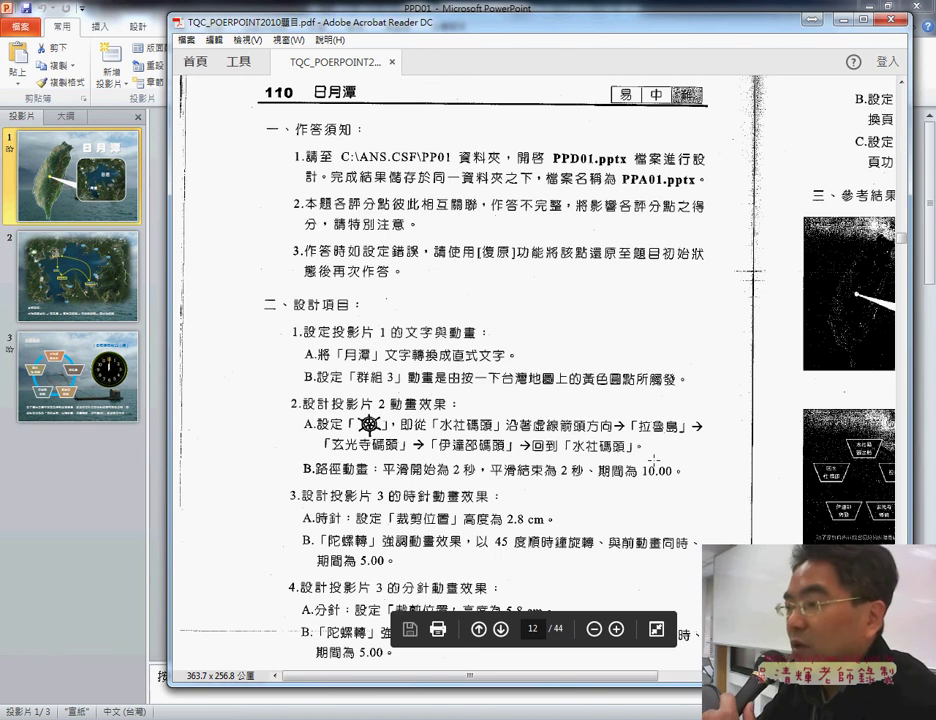
{"action": "scroll", "coordinate": [653, 460], "scroll_direction": "down", "scroll_amount": 1}
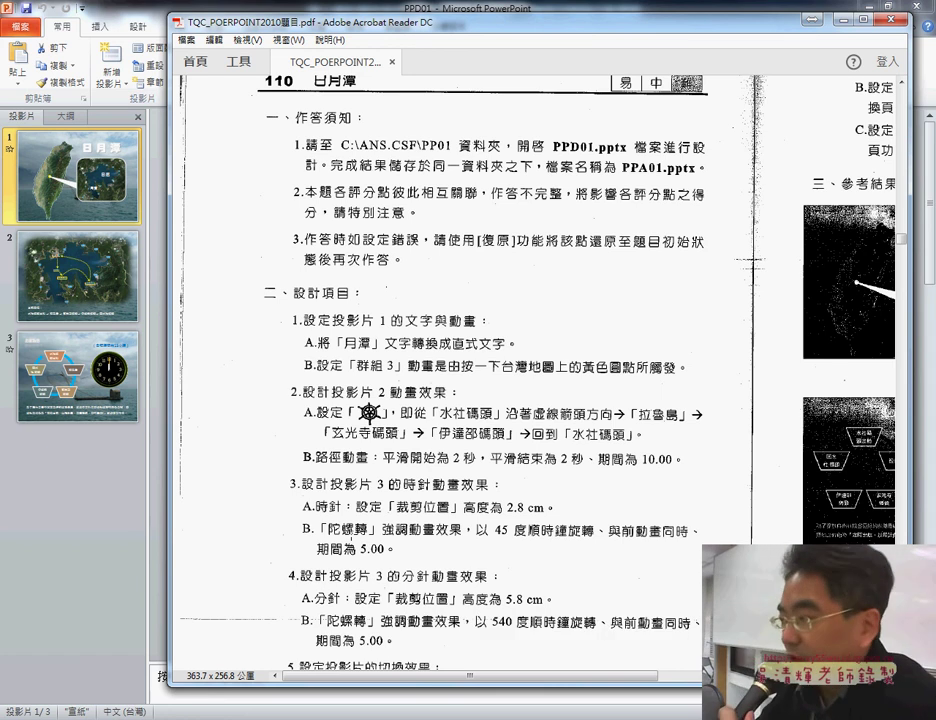
{"action": "scroll", "coordinate": [440, 380], "scroll_direction": "down", "scroll_amount": 1}
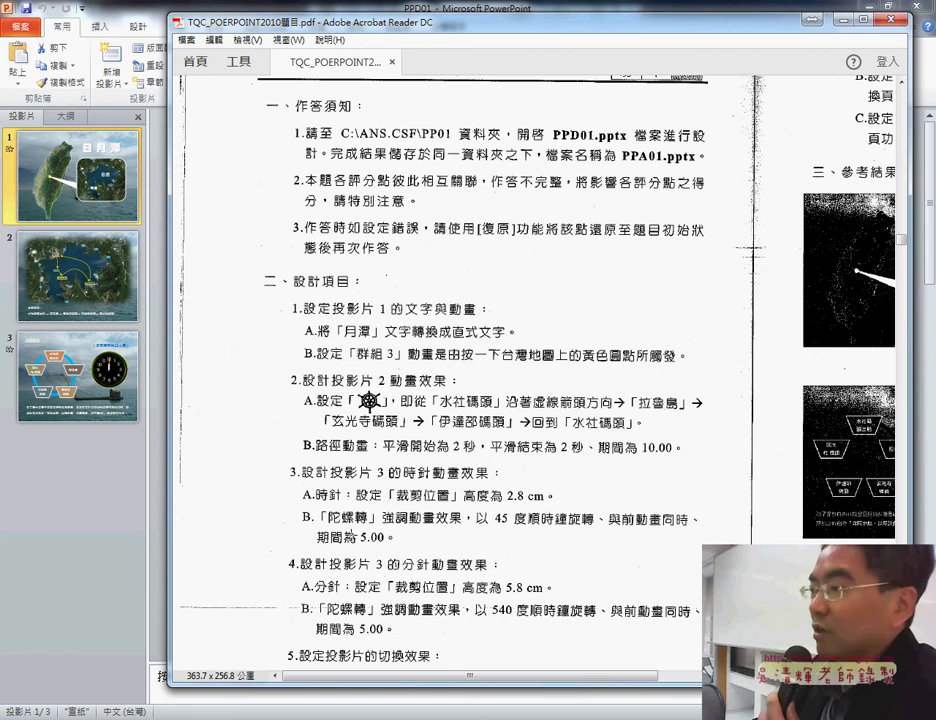
{"action": "key", "text": "alt+Tab"}
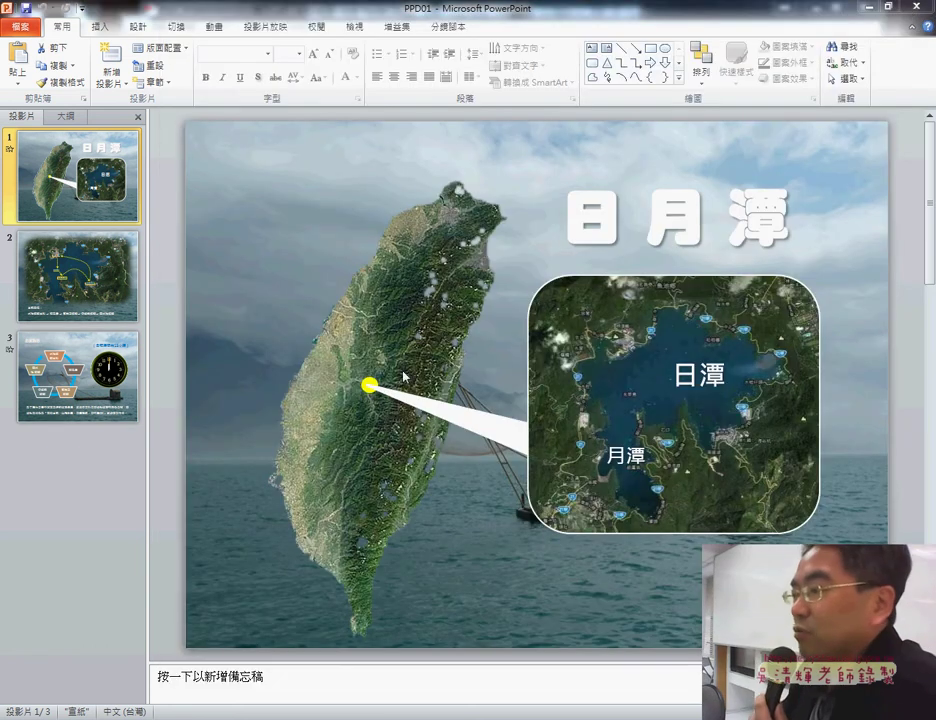
Select slide 1's callout and inset map group and show its 擦去 animation settings.
{"action": "left_click", "coordinate": [549, 284]}
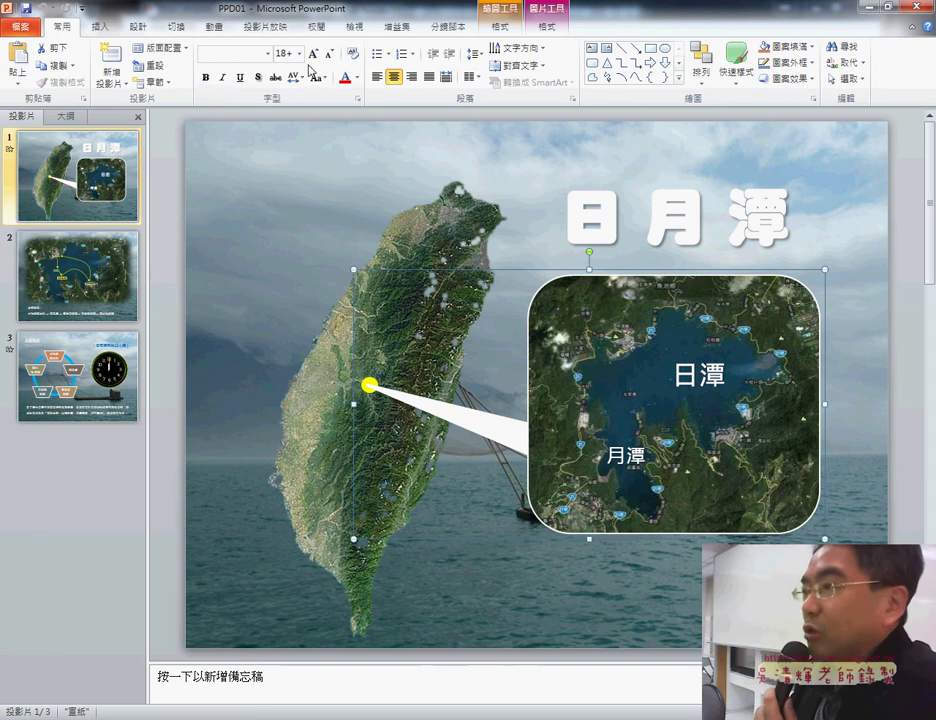
{"action": "left_click", "coordinate": [216, 28]}
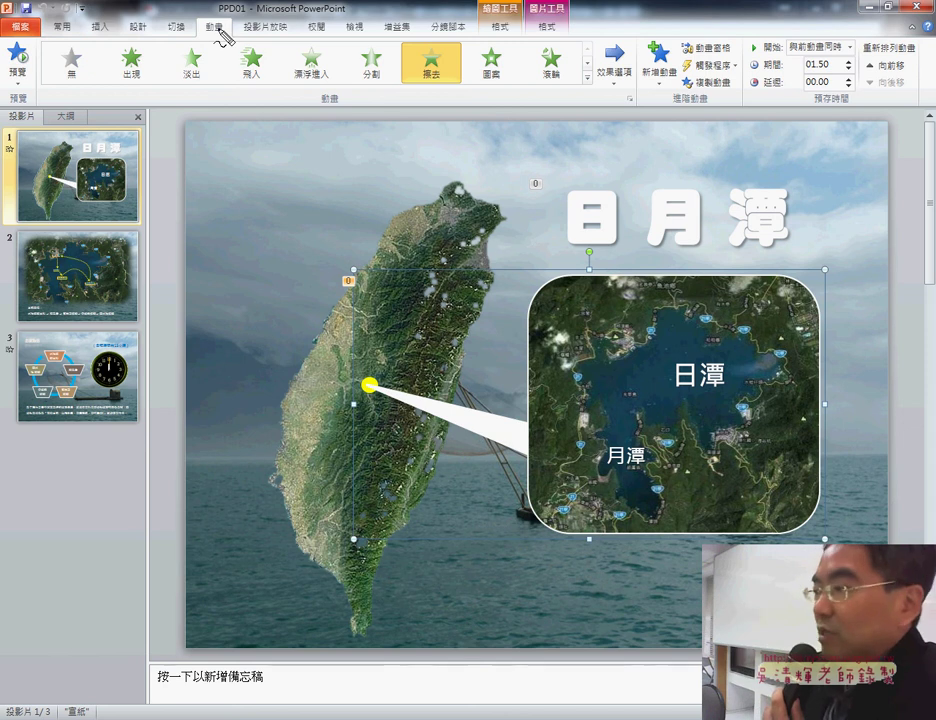
Mark the Animations tab and Trigger button with red ink, then clear it.
{"action": "mouse_move", "coordinate": [197, 41]}
{"action": "left_mouse_down"}
{"action": "mouse_move", "coordinate": [192, 12]}
{"action": "mouse_move", "coordinate": [226, 17]}
{"action": "left_mouse_up"}
{"action": "mouse_move", "coordinate": [690, 58]}
{"action": "left_mouse_down"}
{"action": "mouse_move", "coordinate": [725, 60]}
{"action": "mouse_move", "coordinate": [735, 78]}
{"action": "left_mouse_up"}
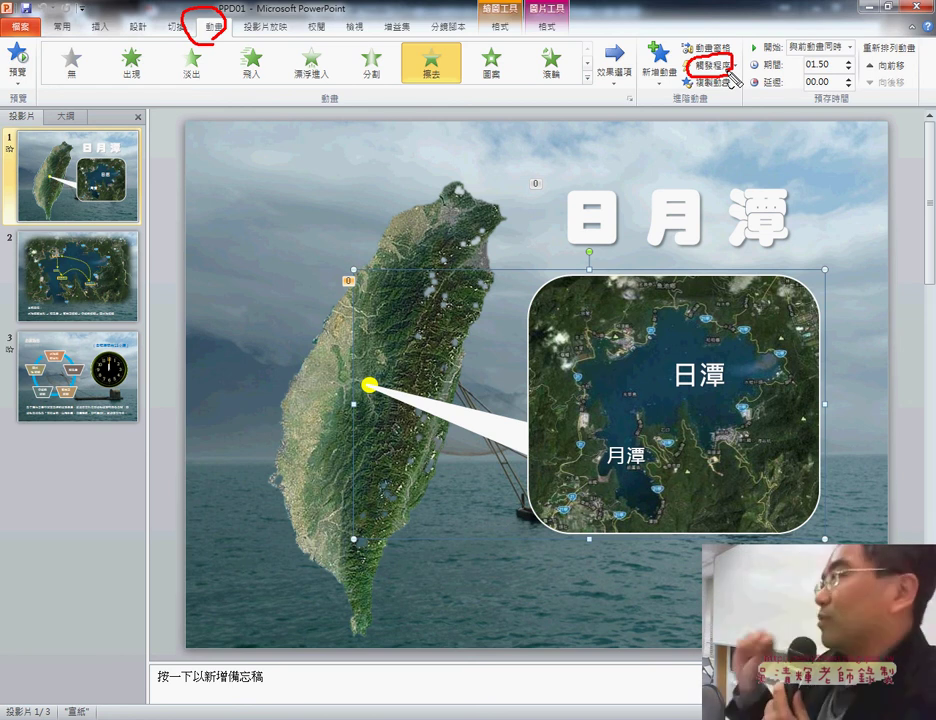
{"action": "key", "text": "Escape"}
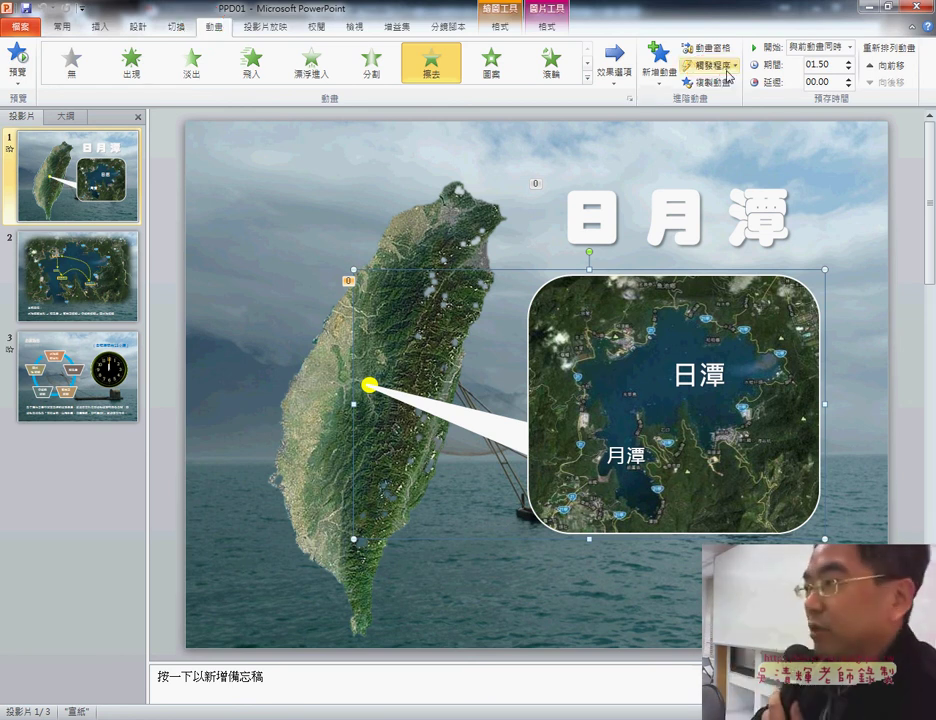
Set the callout animation to trigger on click of 橢圓 2, then start the slide show.
{"action": "left_click", "coordinate": [727, 68]}
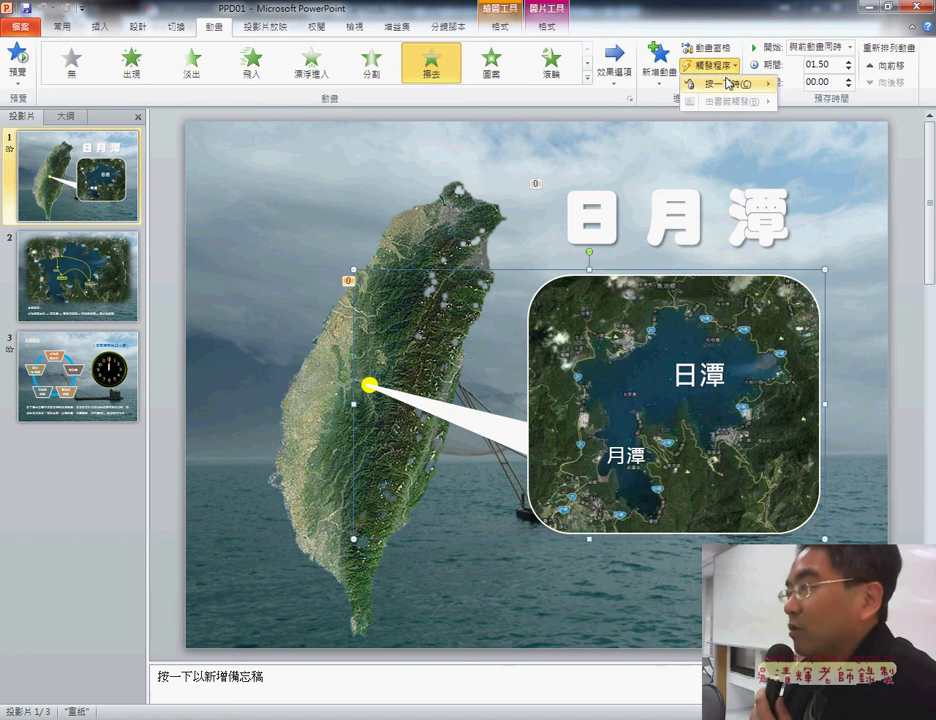
{"action": "mouse_move", "coordinate": [727, 84]}
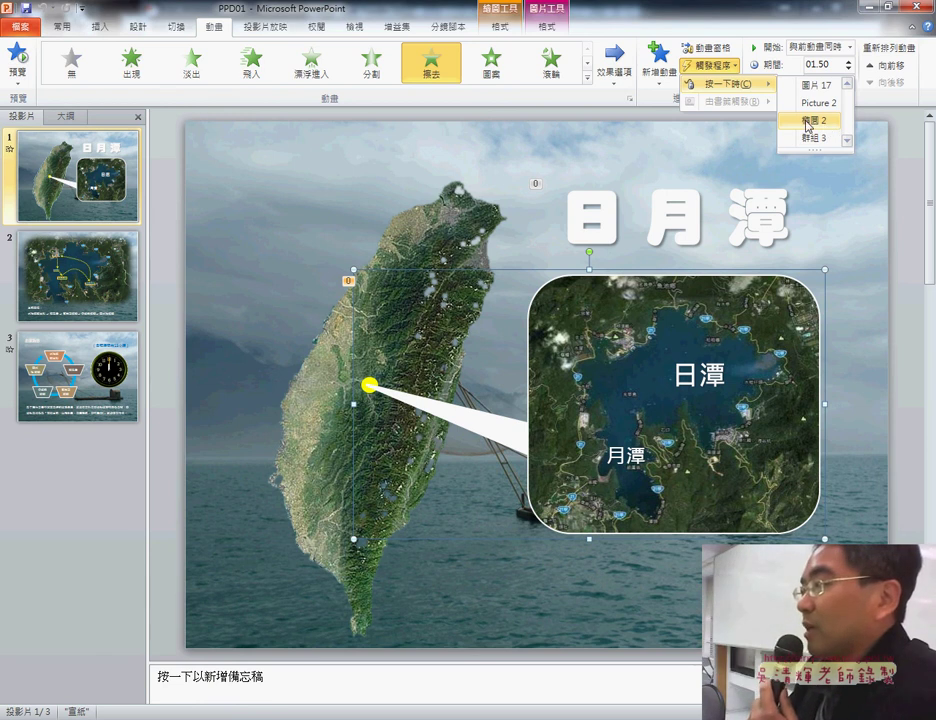
{"action": "left_click", "coordinate": [807, 120]}
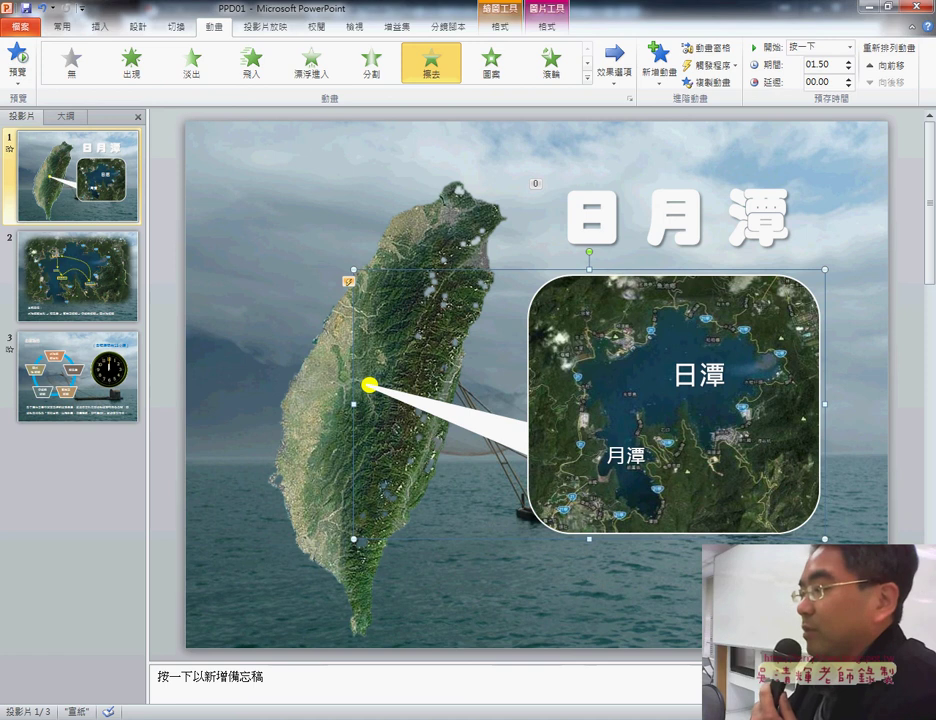
{"action": "key", "text": "F5"}
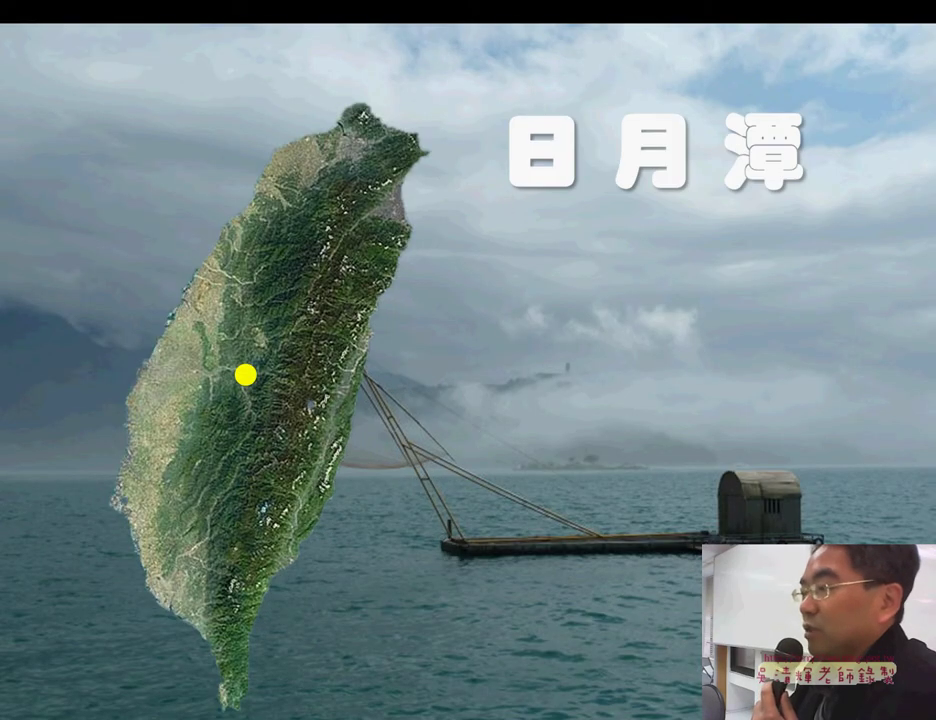
Click the yellow dot to confirm the inset map wipes in, then exit the slide show.
{"action": "left_click", "coordinate": [246, 378]}
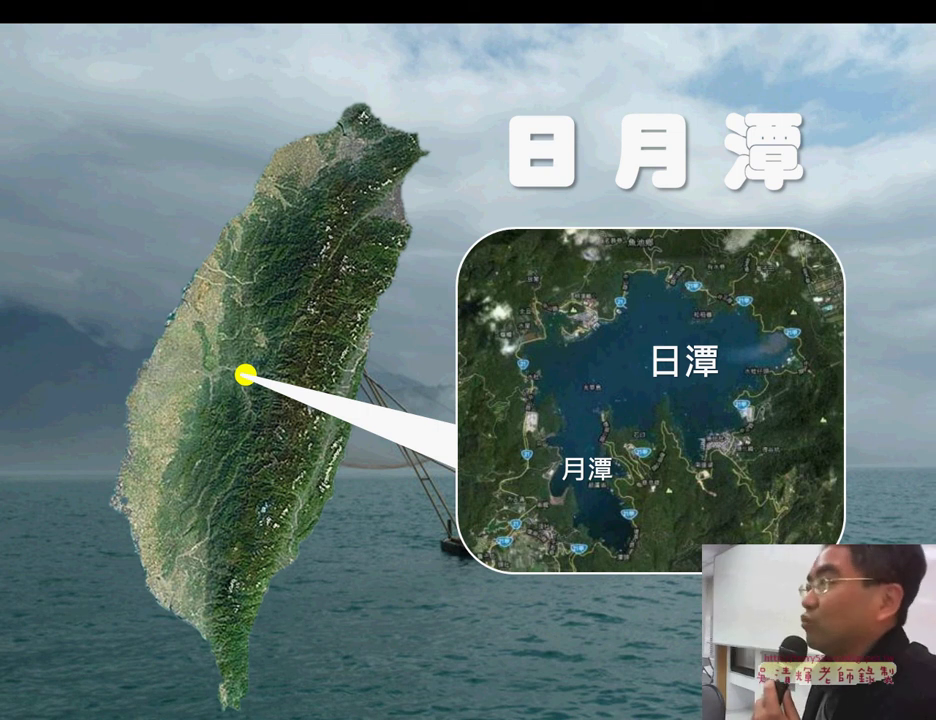
{"action": "key", "text": "Escape"}
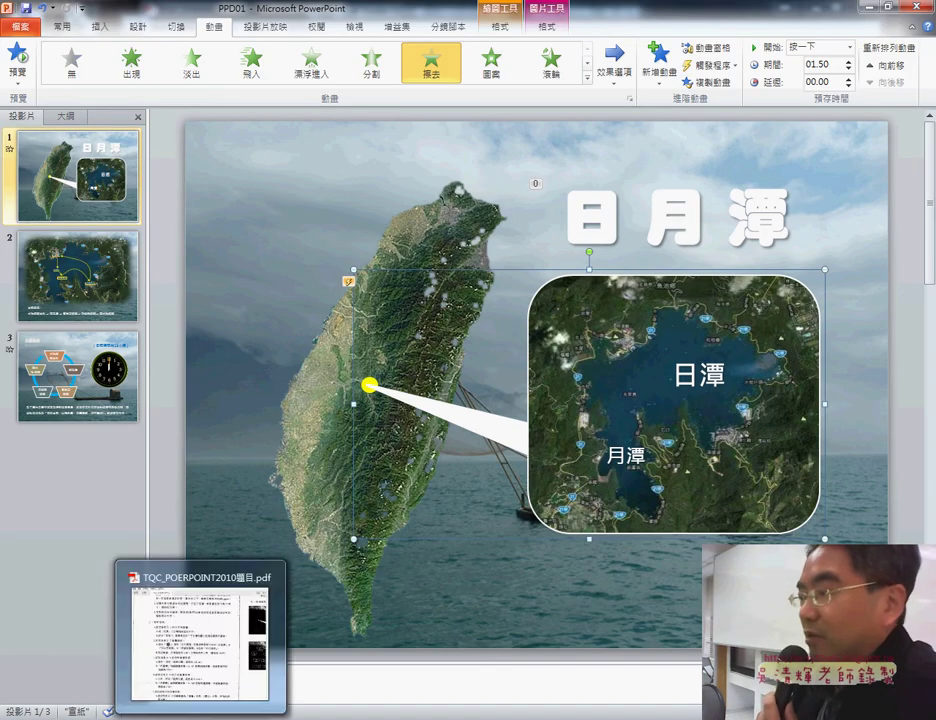
Change the 月潭 label's text direction to Vertical.
{"action": "left_click", "coordinate": [620, 440]}
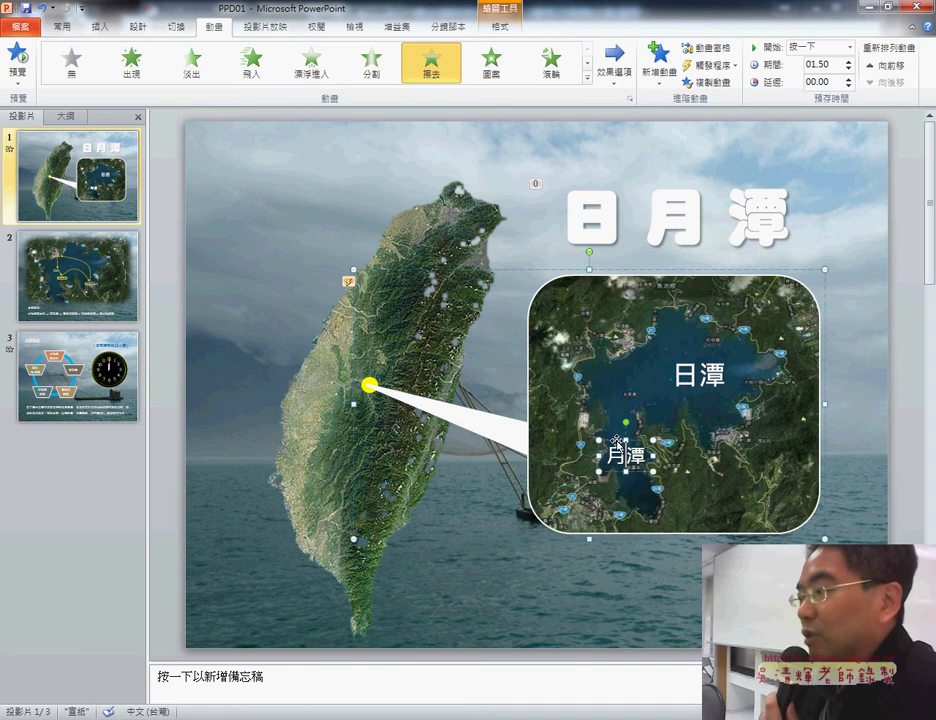
{"action": "left_click", "coordinate": [66, 30]}
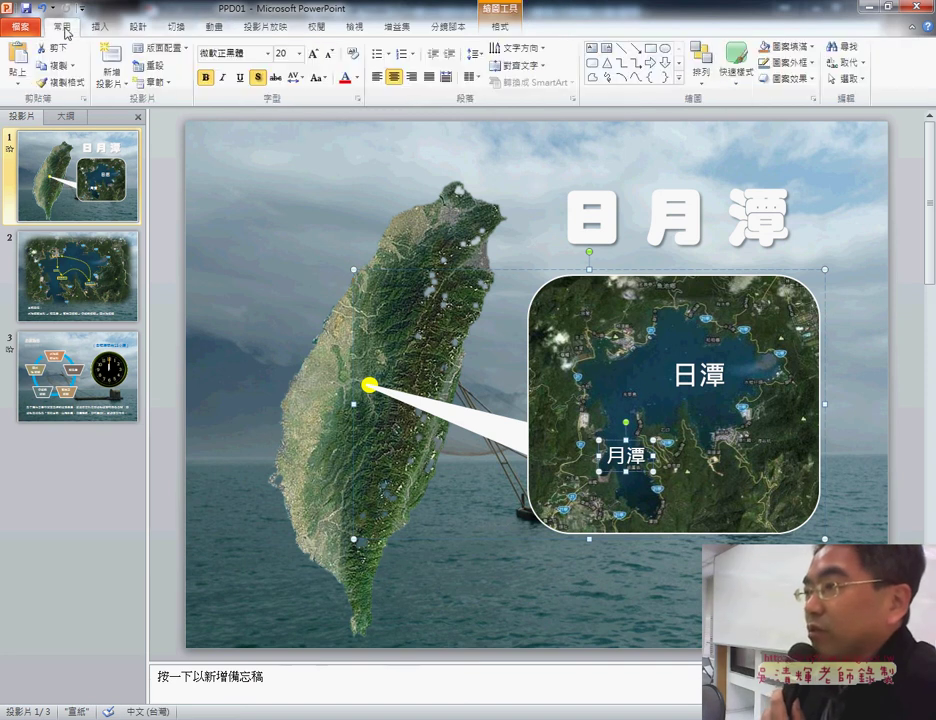
{"action": "left_click", "coordinate": [527, 48]}
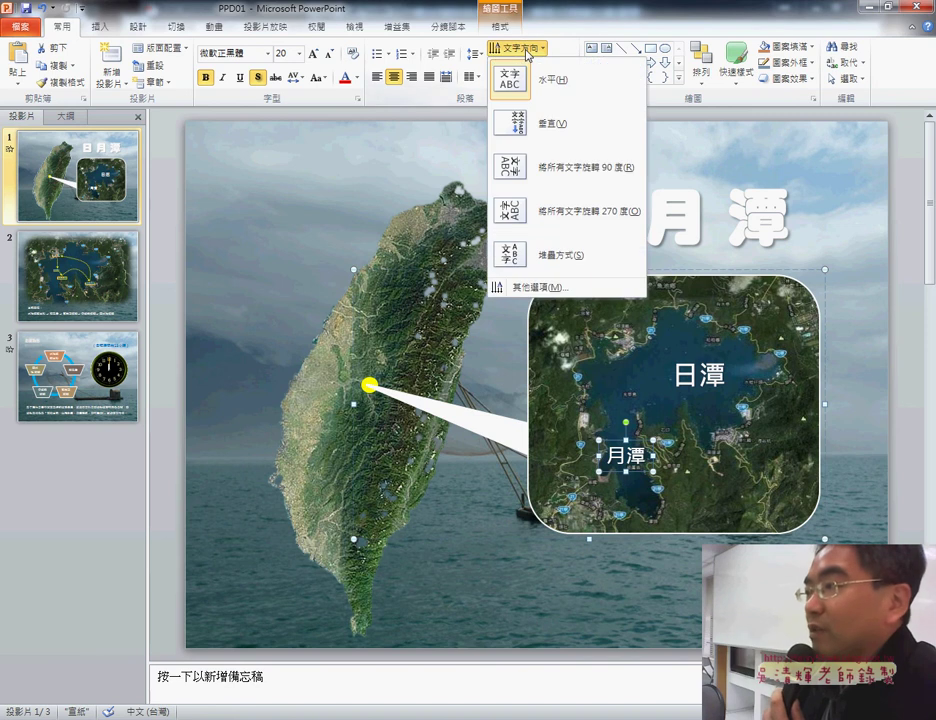
{"action": "left_click", "coordinate": [550, 122]}
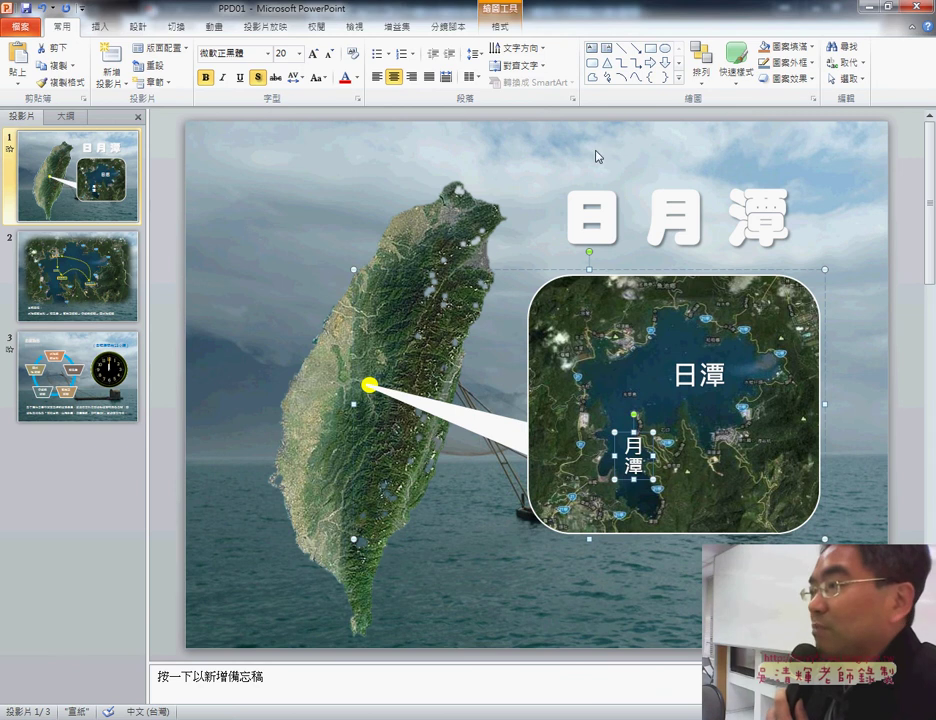
Select the inset group and confirm its animation trigger is still On Click of 橢圓 2.
{"action": "left_click", "coordinate": [526, 273]}
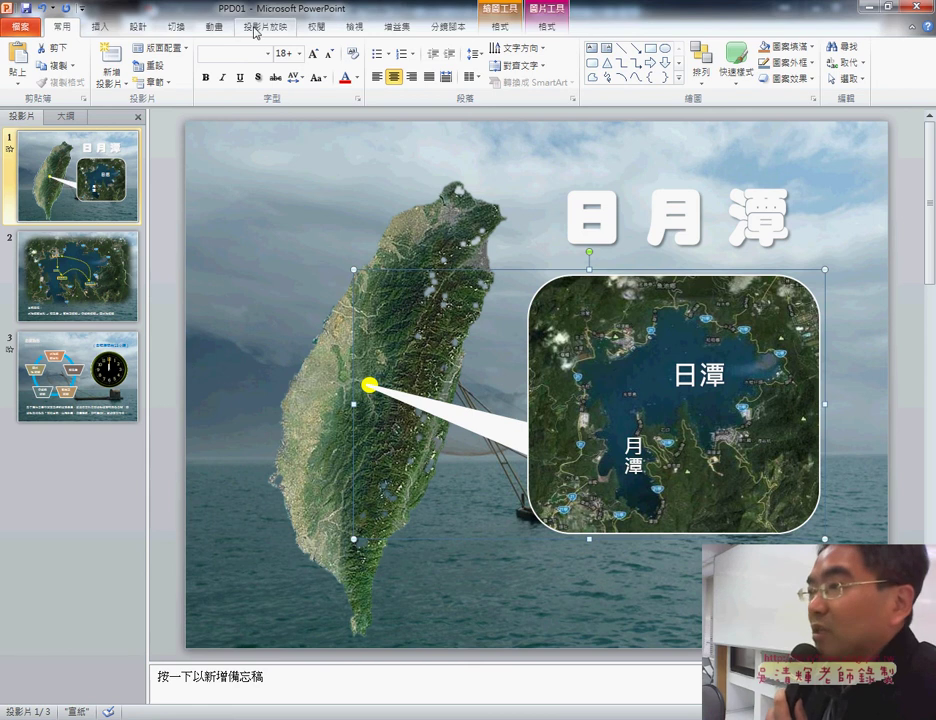
{"action": "left_click", "coordinate": [207, 26]}
{"action": "left_click", "coordinate": [712, 65]}
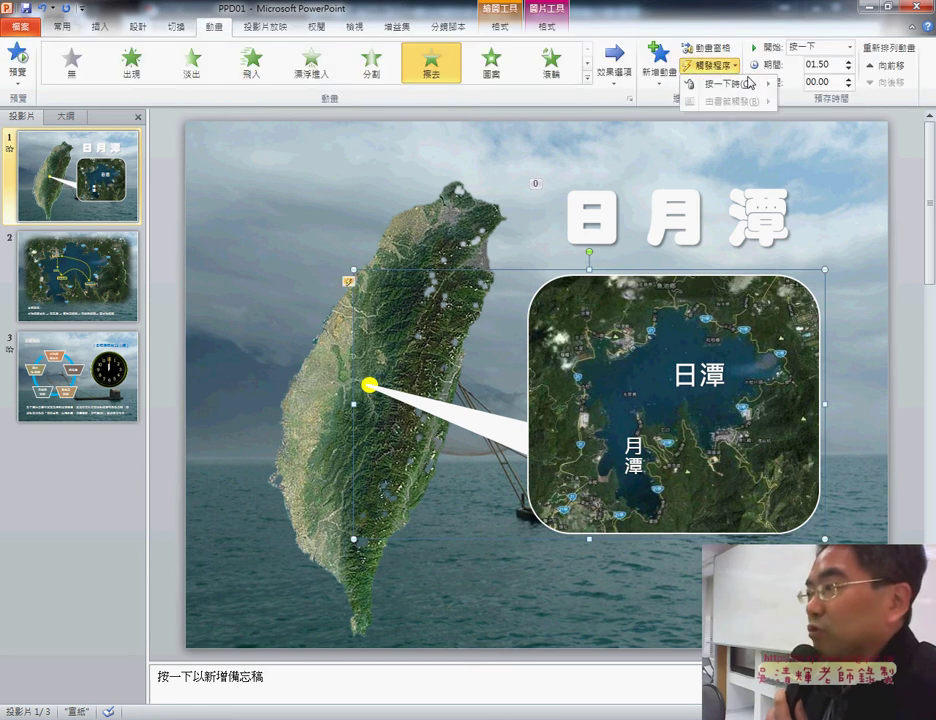
{"action": "mouse_move", "coordinate": [728, 84]}
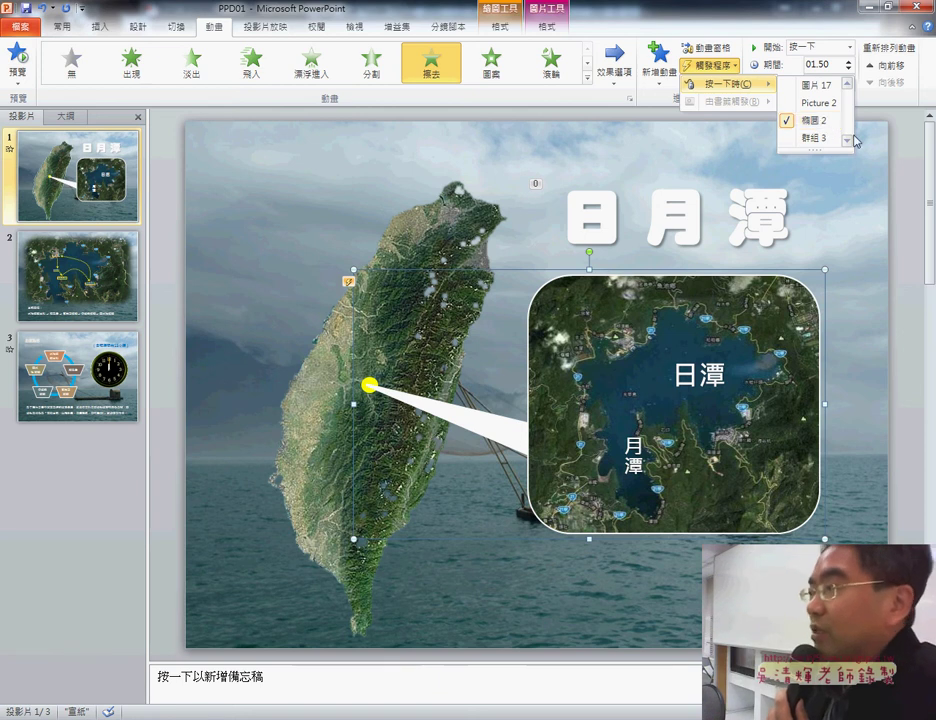
{"action": "left_click", "coordinate": [707, 50]}
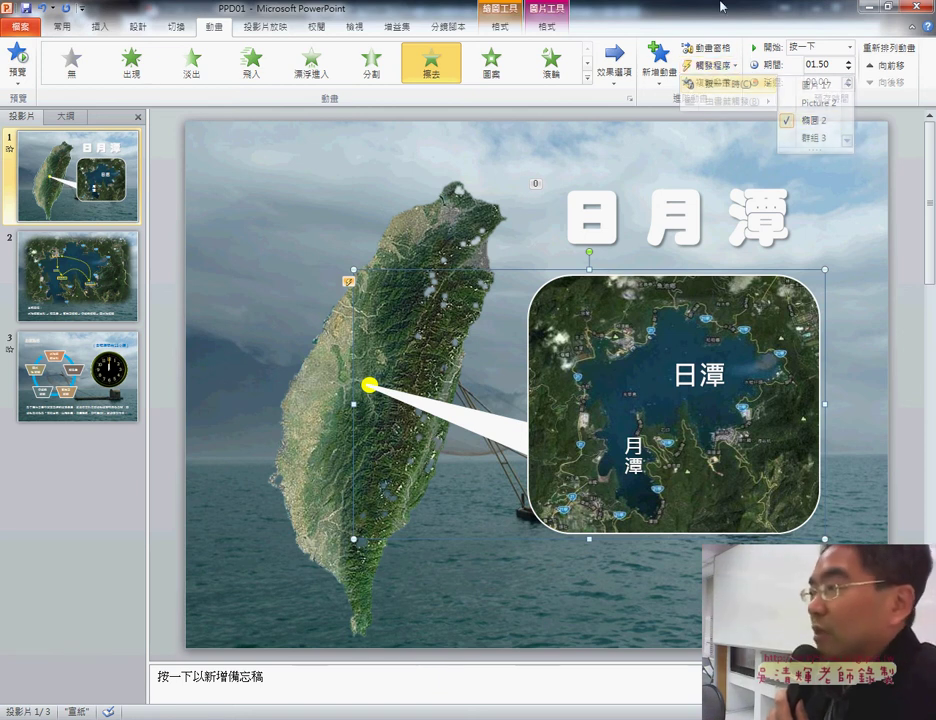
{"action": "left_click", "coordinate": [707, 50]}
{"action": "left_click", "coordinate": [707, 50]}
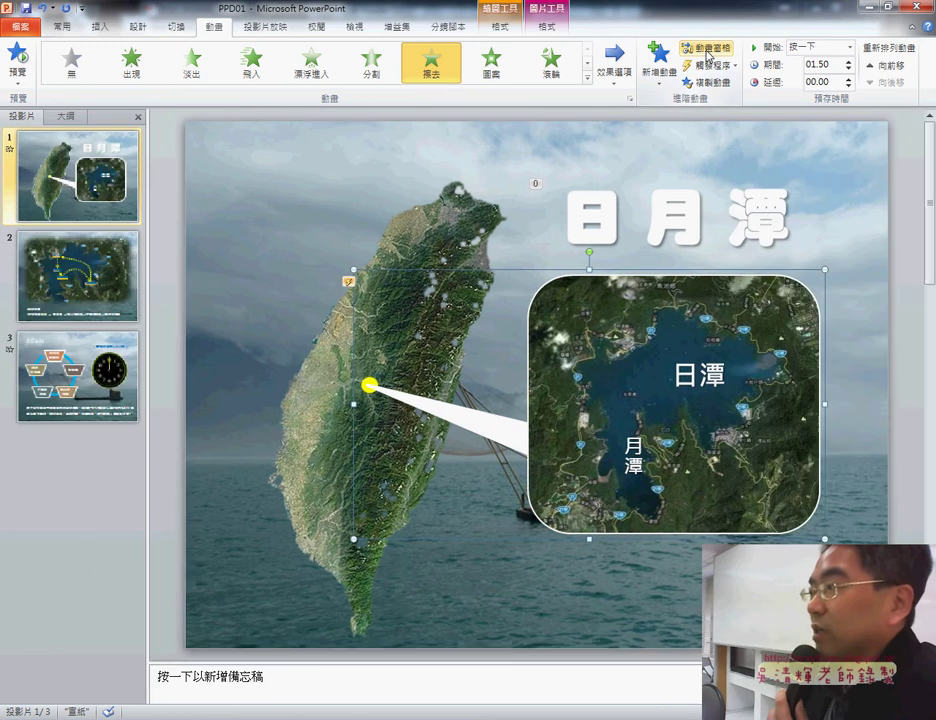
Open the Selection Pane on slide 1 and select 橢圓 2, then 群組 3, then 橢圓 2 again.
{"action": "left_click", "coordinate": [46, 21]}
{"action": "left_click", "coordinate": [850, 80]}
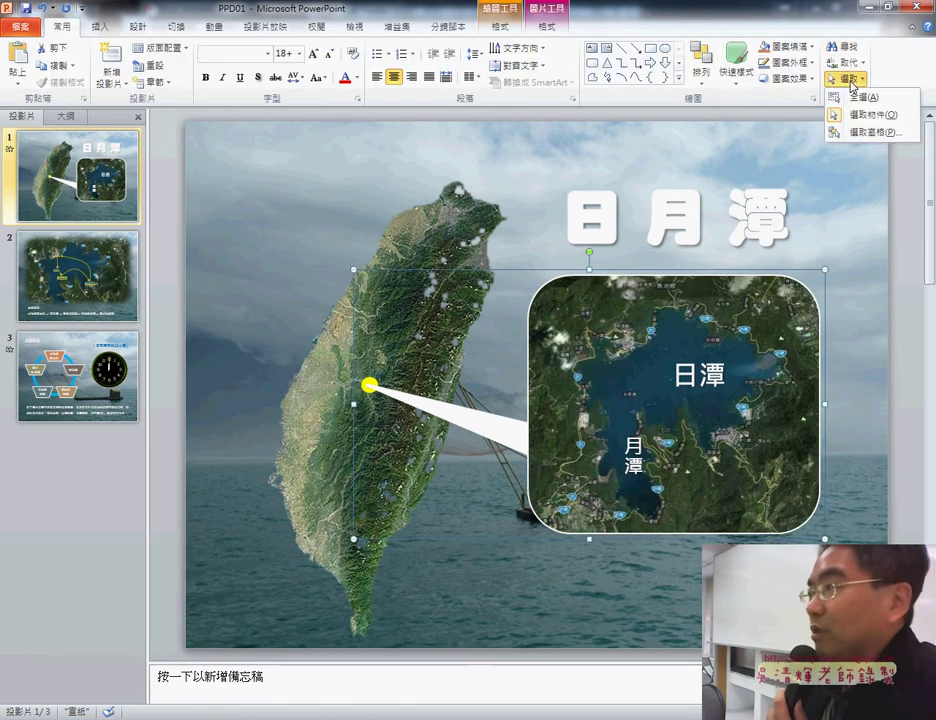
{"action": "left_click", "coordinate": [872, 131]}
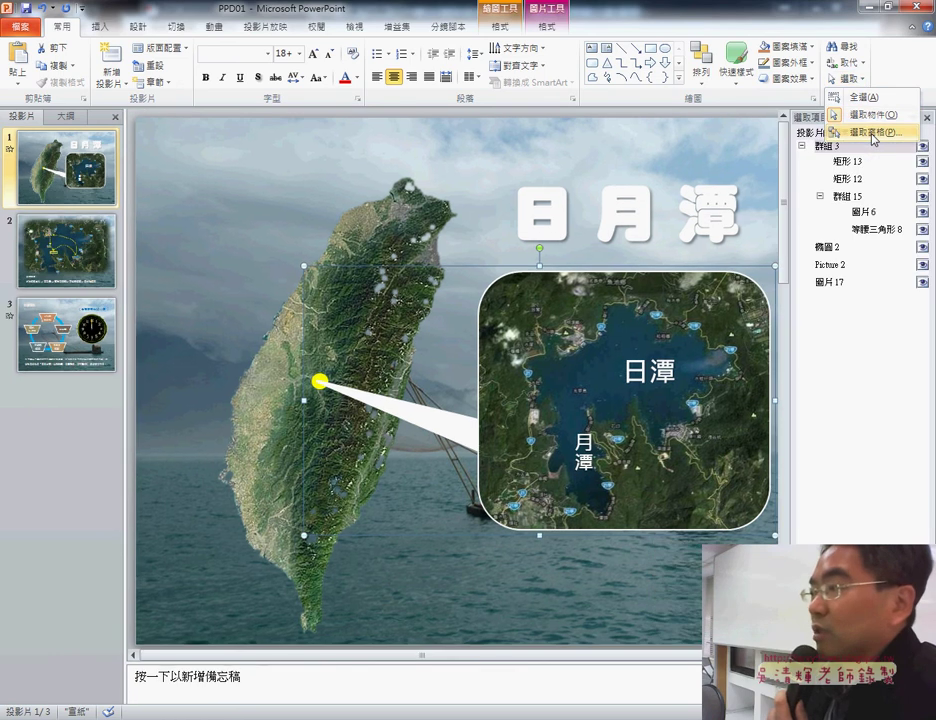
{"action": "left_click", "coordinate": [839, 250]}
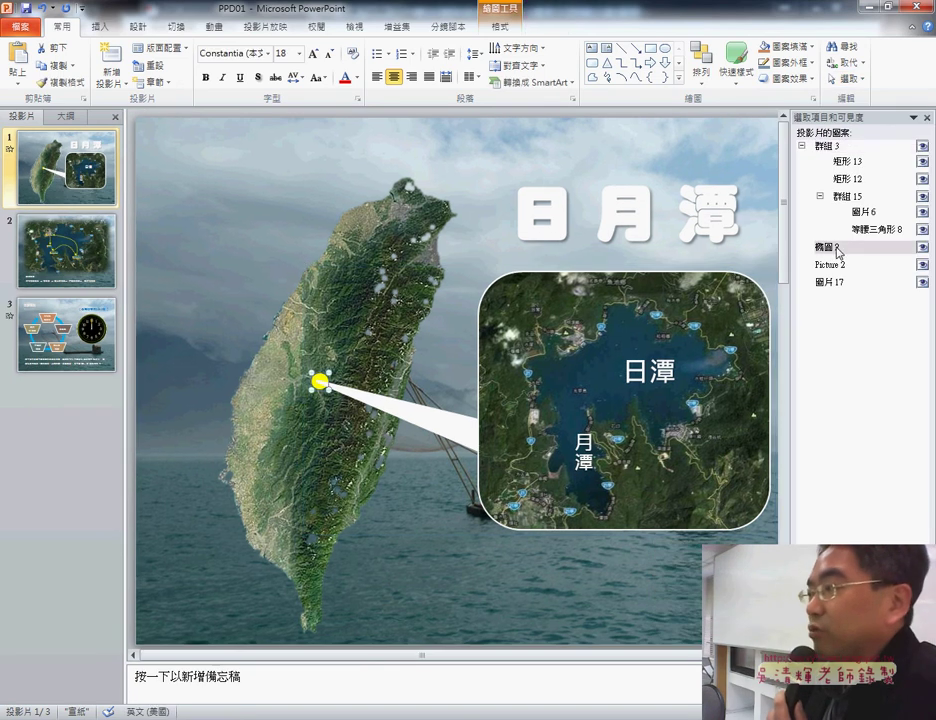
{"action": "left_click", "coordinate": [838, 147]}
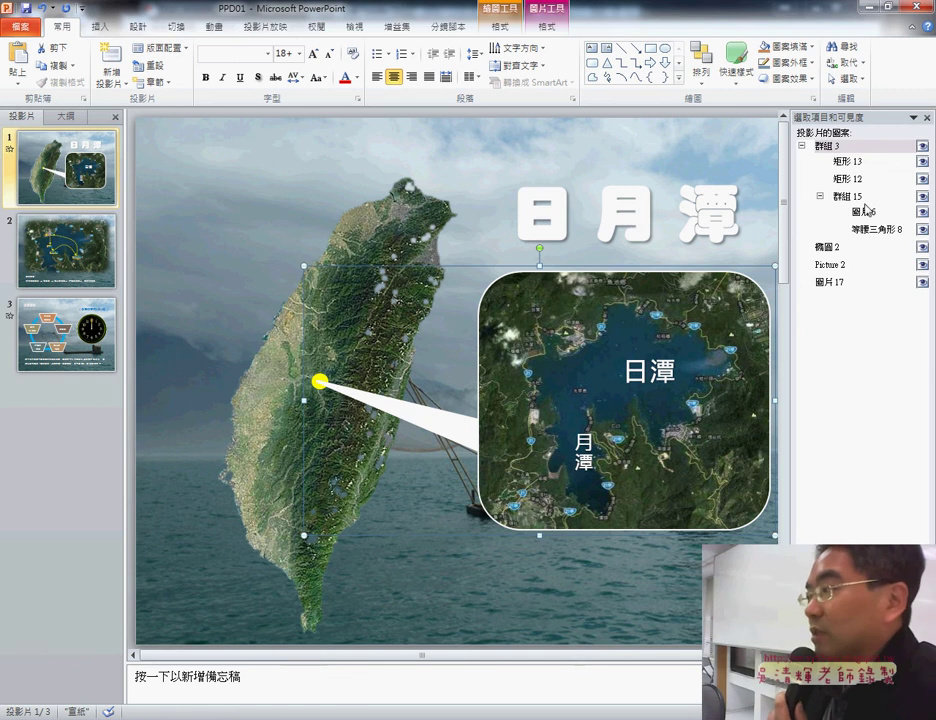
{"action": "left_click", "coordinate": [837, 250]}
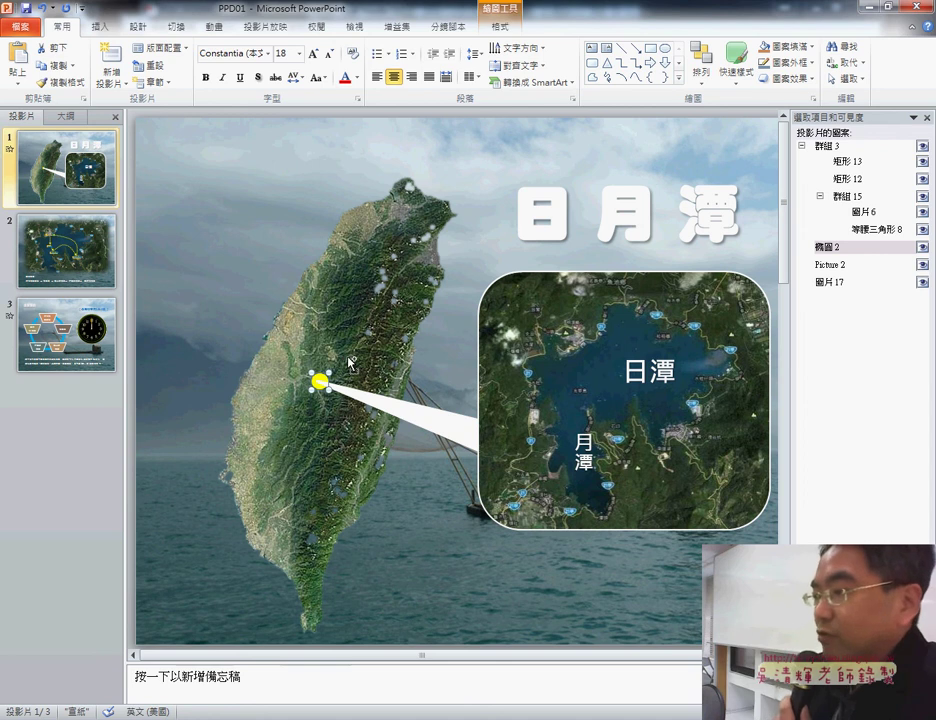
Drag items on the slide and in the Selection Pane, then go to slide 2's route map.
{"action": "mouse_move", "coordinate": [338, 362]}
{"action": "left_mouse_down"}
{"action": "mouse_move", "coordinate": [305, 408]}
{"action": "mouse_move", "coordinate": [347, 380]}
{"action": "left_mouse_up"}
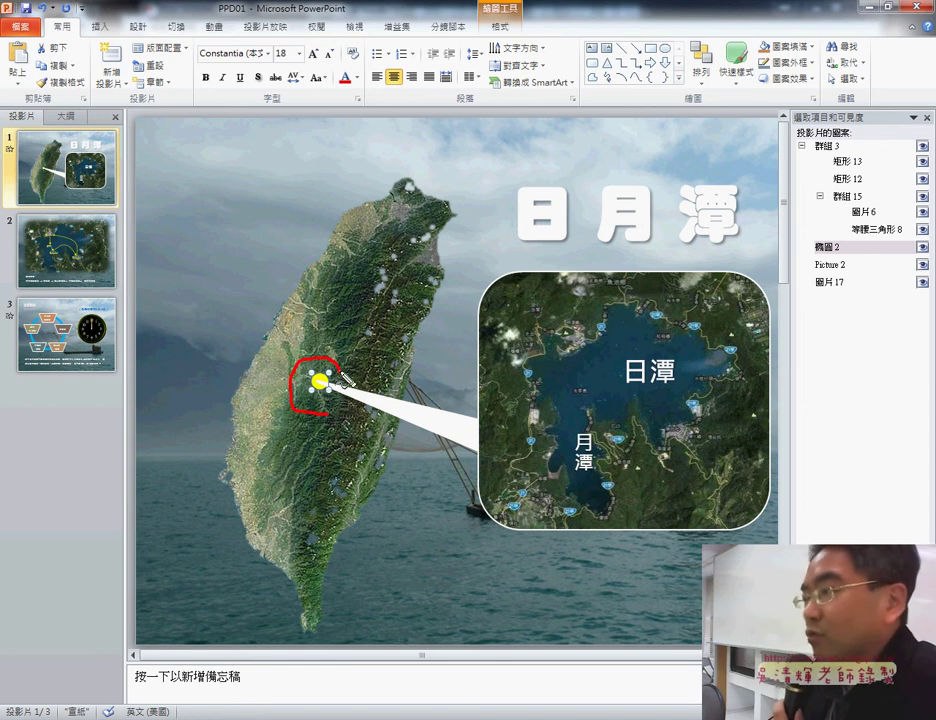
{"action": "mouse_move", "coordinate": [848, 268]}
{"action": "left_mouse_down"}
{"action": "mouse_move", "coordinate": [804, 245]}
{"action": "mouse_move", "coordinate": [930, 230]}
{"action": "left_mouse_up"}
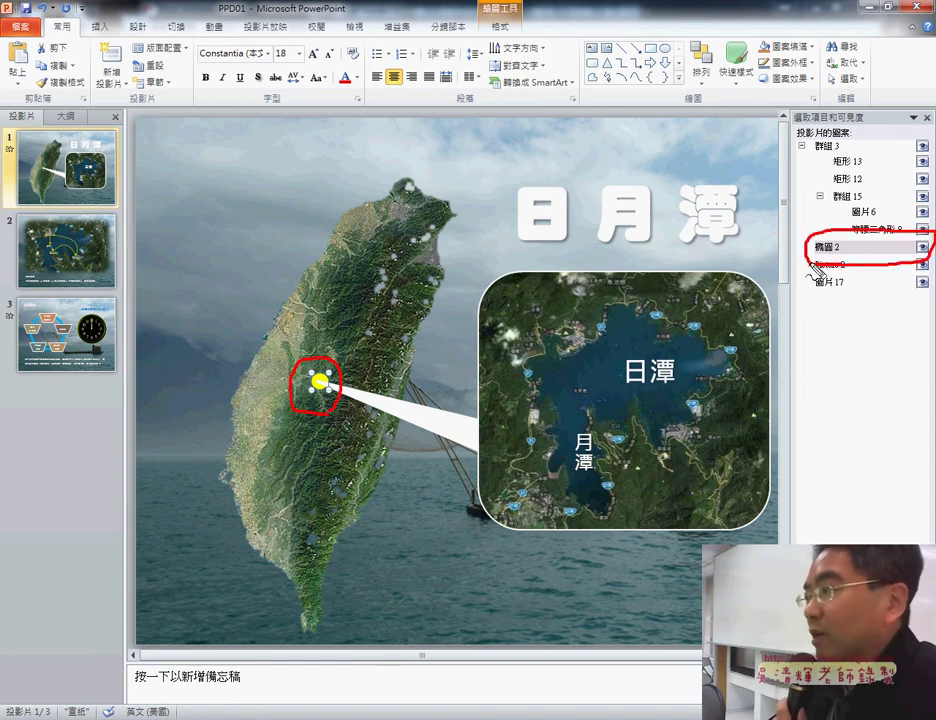
{"action": "mouse_move", "coordinate": [846, 96]}
{"action": "left_mouse_down"}
{"action": "mouse_move", "coordinate": [840, 70]}
{"action": "mouse_move", "coordinate": [858, 90]}
{"action": "left_mouse_up"}
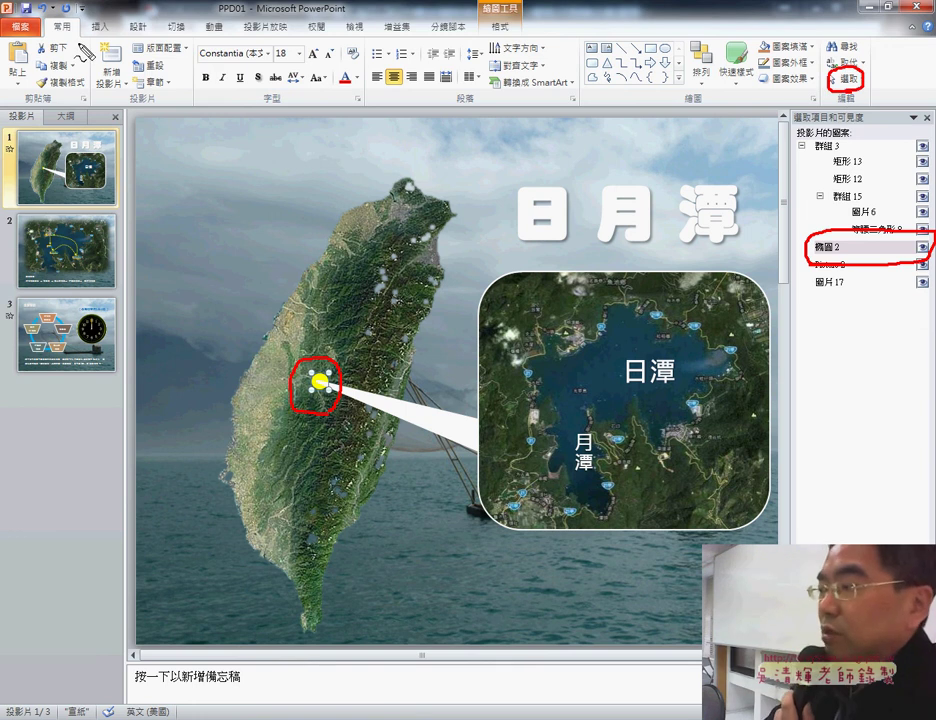
{"action": "key", "text": "Escape"}
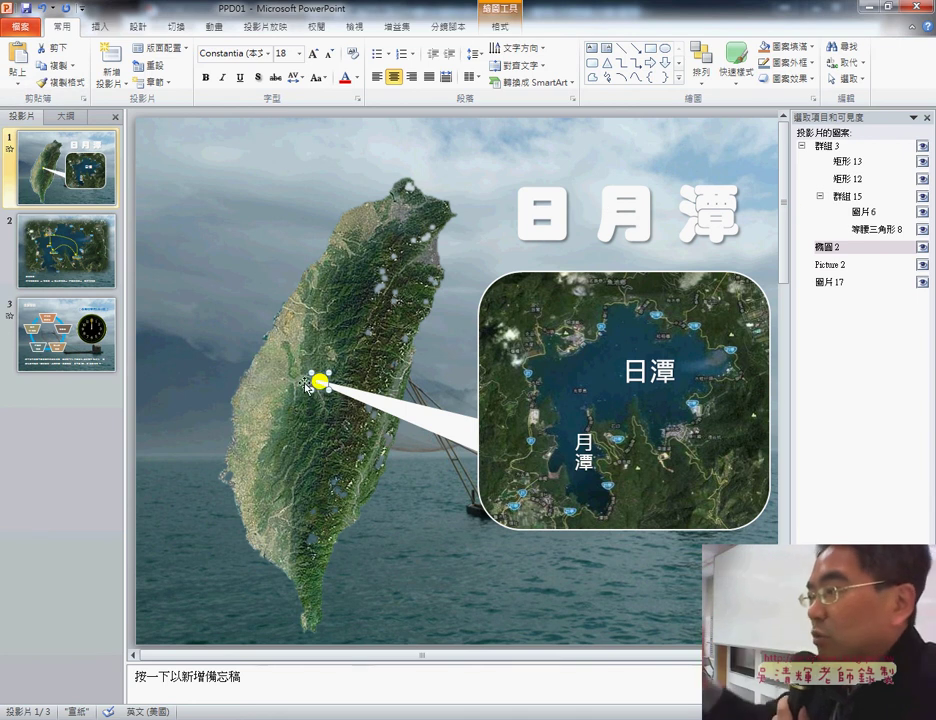
{"action": "left_click", "coordinate": [72, 253]}
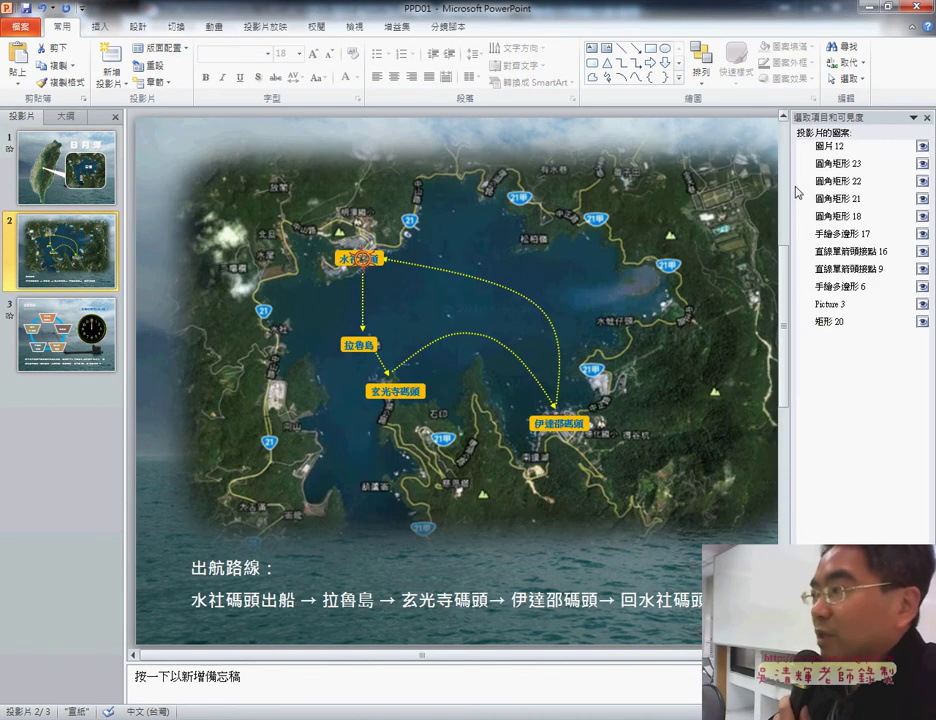
Select the ship's-wheel picture and start a Custom Path motion path at 水社碼頭.
{"action": "left_click", "coordinate": [927, 118]}
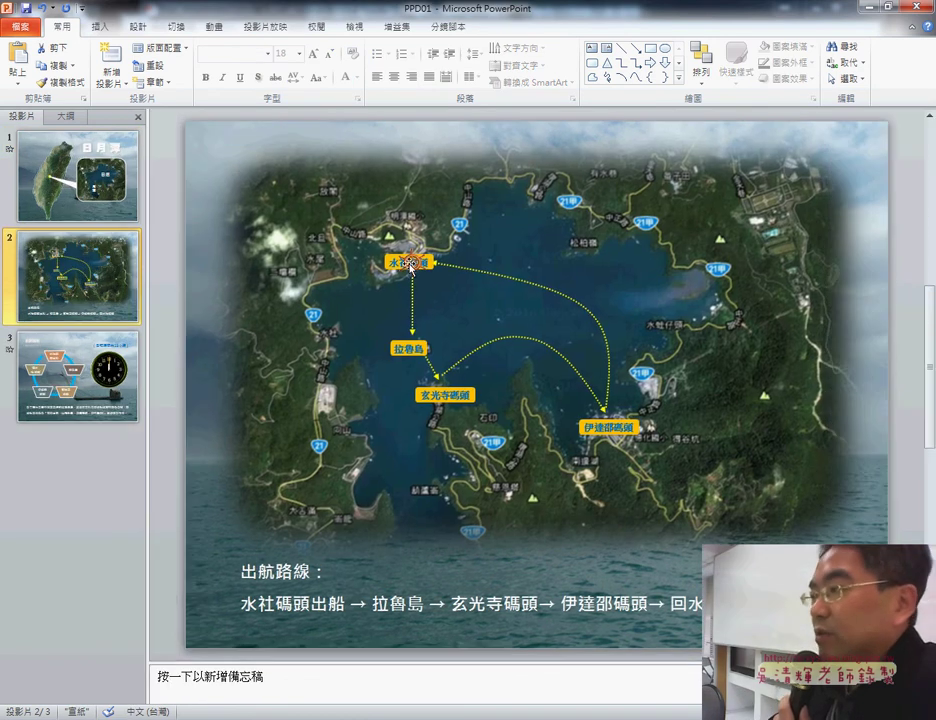
{"action": "left_click", "coordinate": [410, 263]}
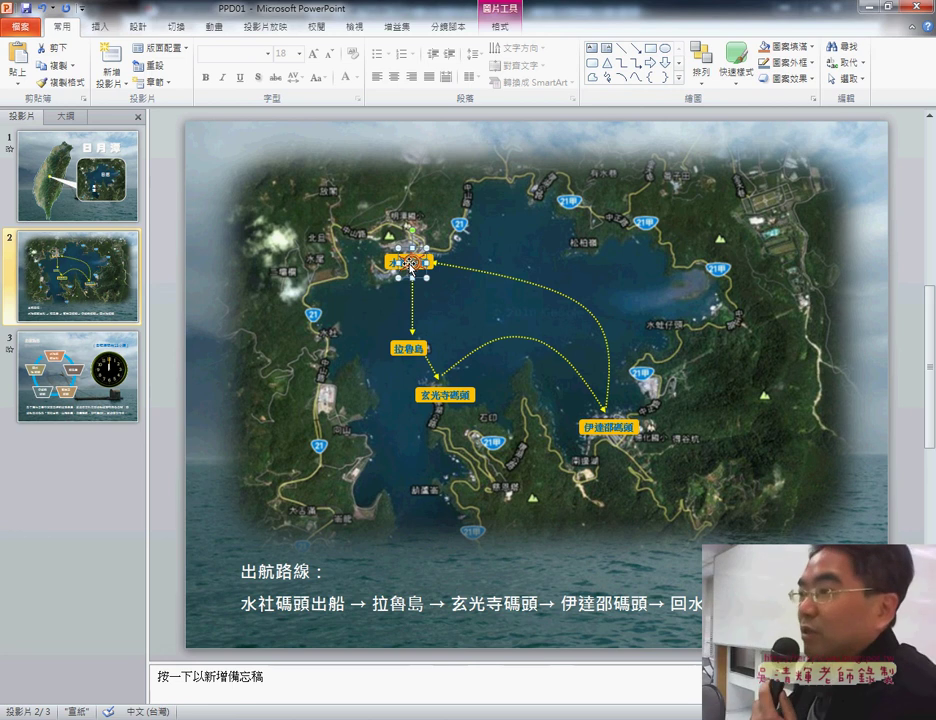
{"action": "left_click", "coordinate": [211, 28]}
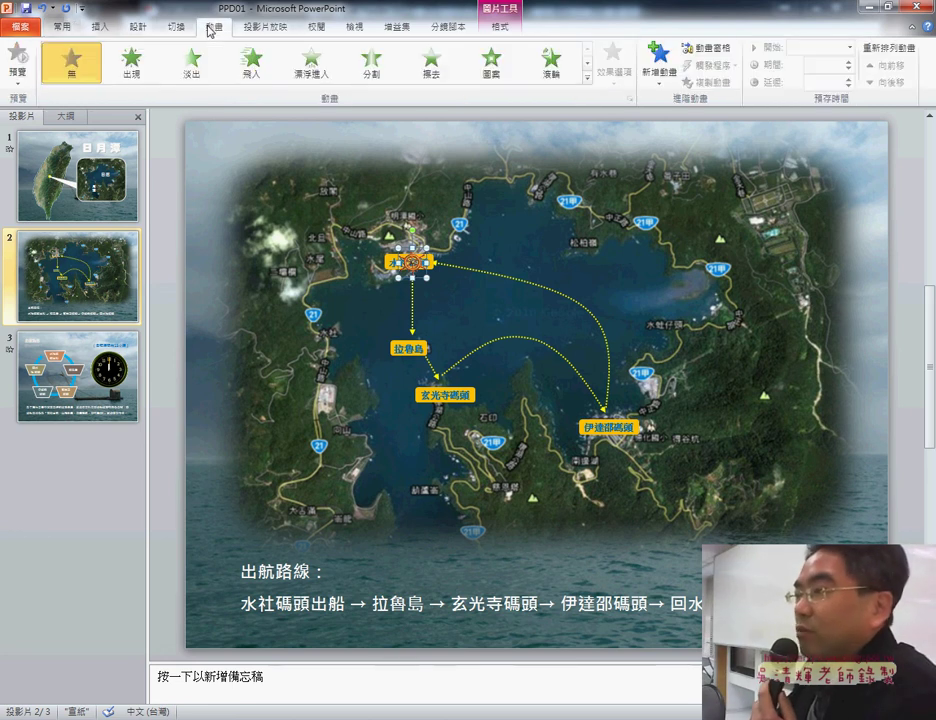
{"action": "left_click", "coordinate": [588, 76]}
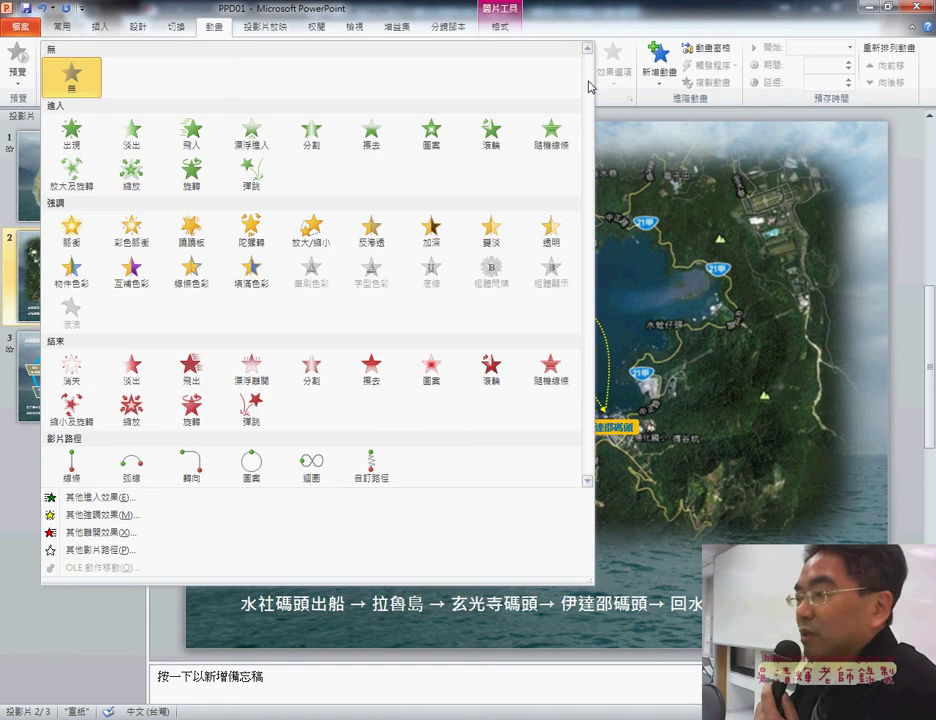
{"action": "left_click", "coordinate": [371, 469]}
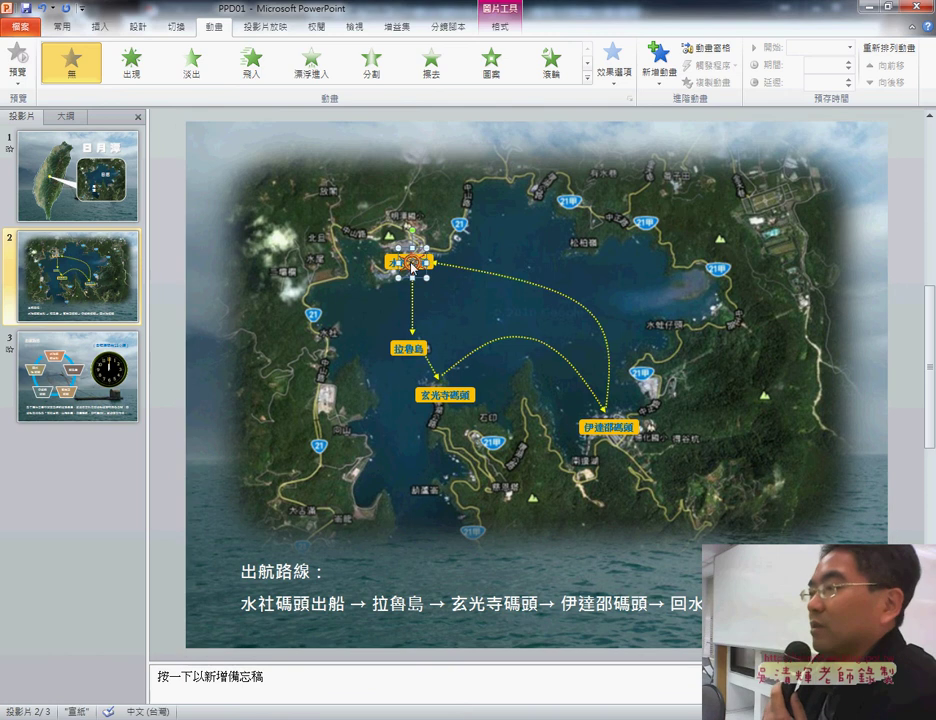
{"action": "left_click", "coordinate": [411, 297]}
Extend the path toward 拉魯島, check the exam PDF, and set the duration to 10.00.
{"action": "left_click", "coordinate": [510, 280]}
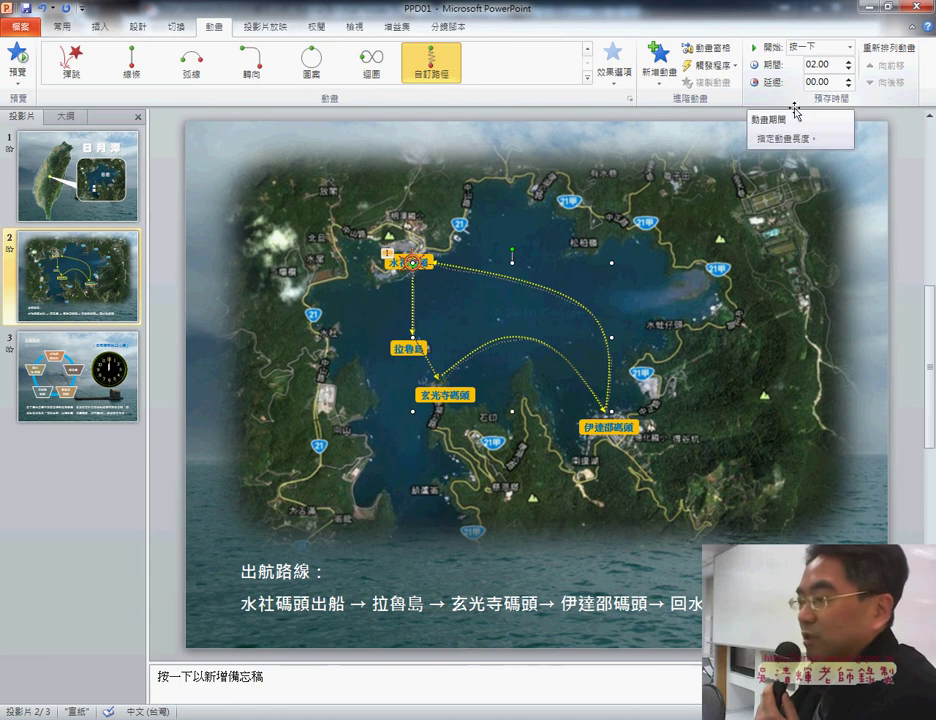
{"action": "key", "text": "alt+Tab"}
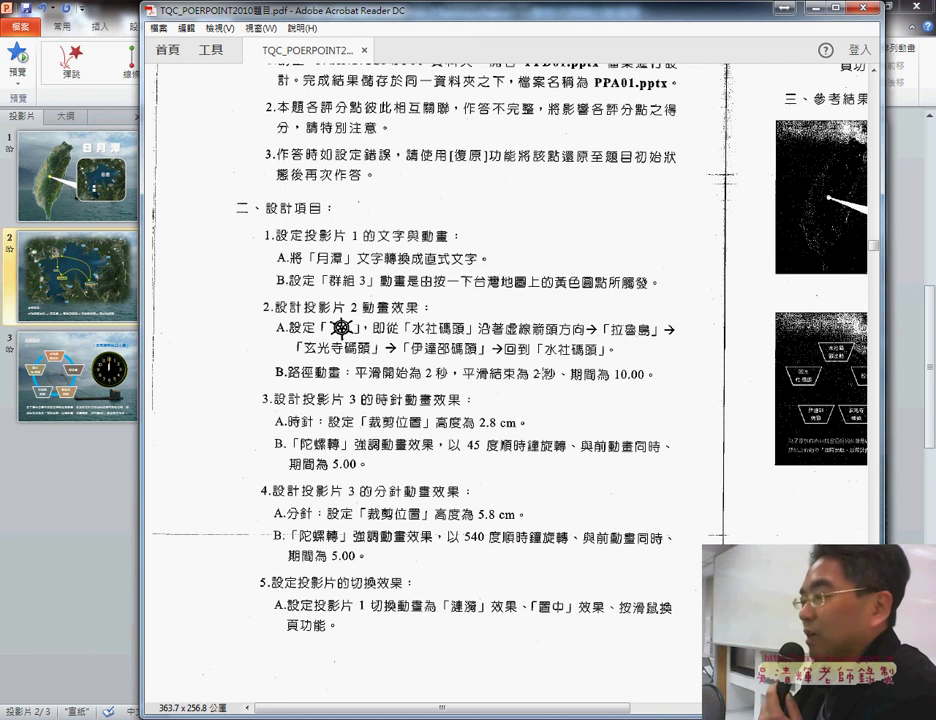
{"action": "left_click", "coordinate": [811, 8]}
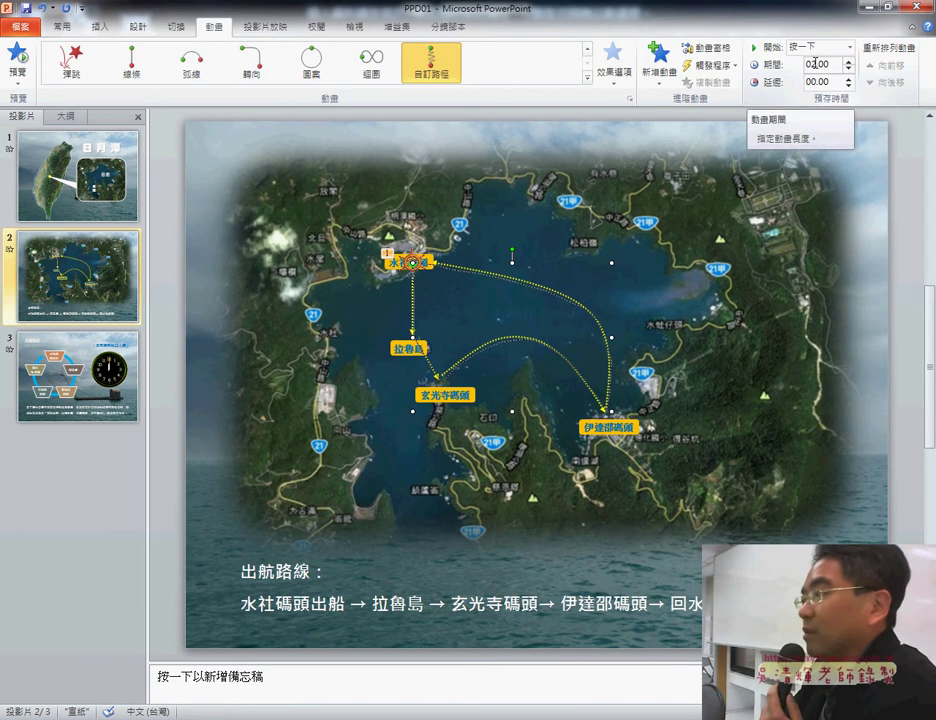
{"action": "double_click", "coordinate": [815, 65]}
{"action": "type", "text": "10"}
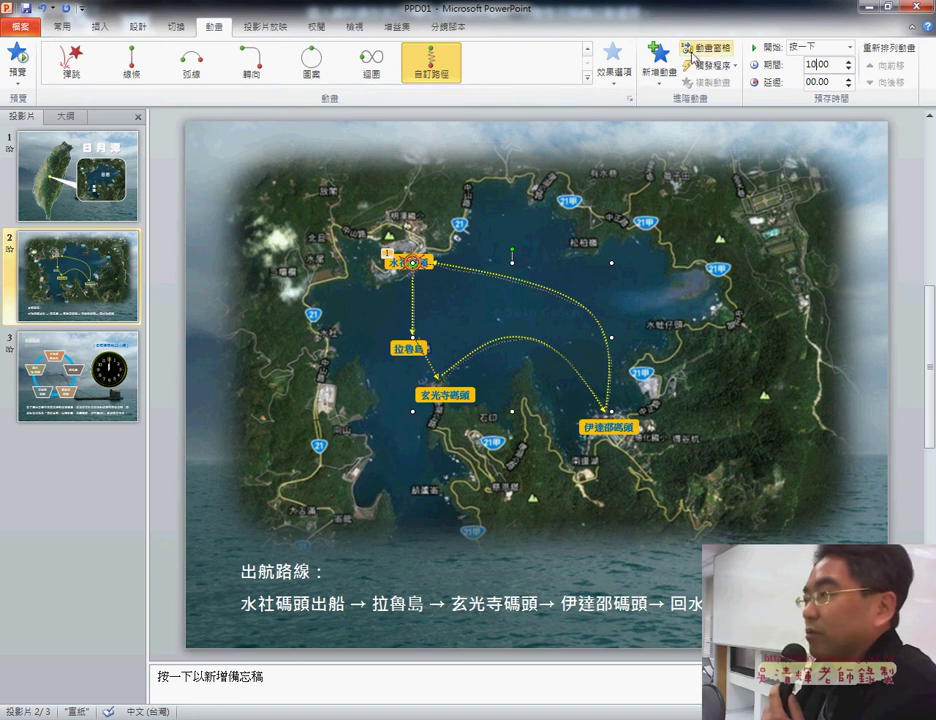
Open the Animation Pane and the Effect Options for the 圖片 12 motion path.
{"action": "left_click", "coordinate": [712, 50]}
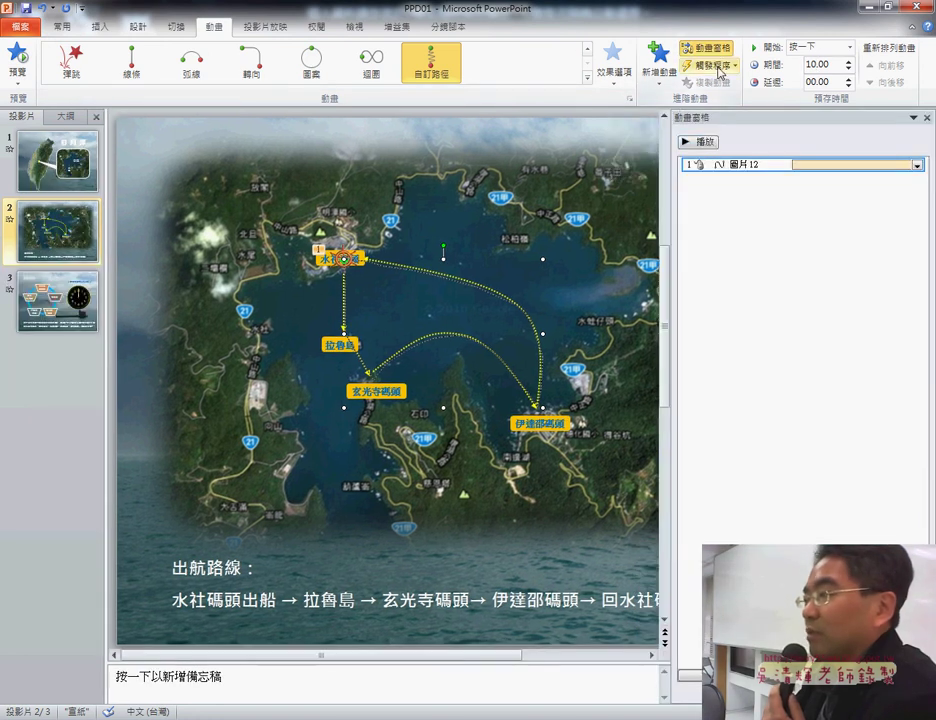
{"action": "left_click", "coordinate": [702, 142]}
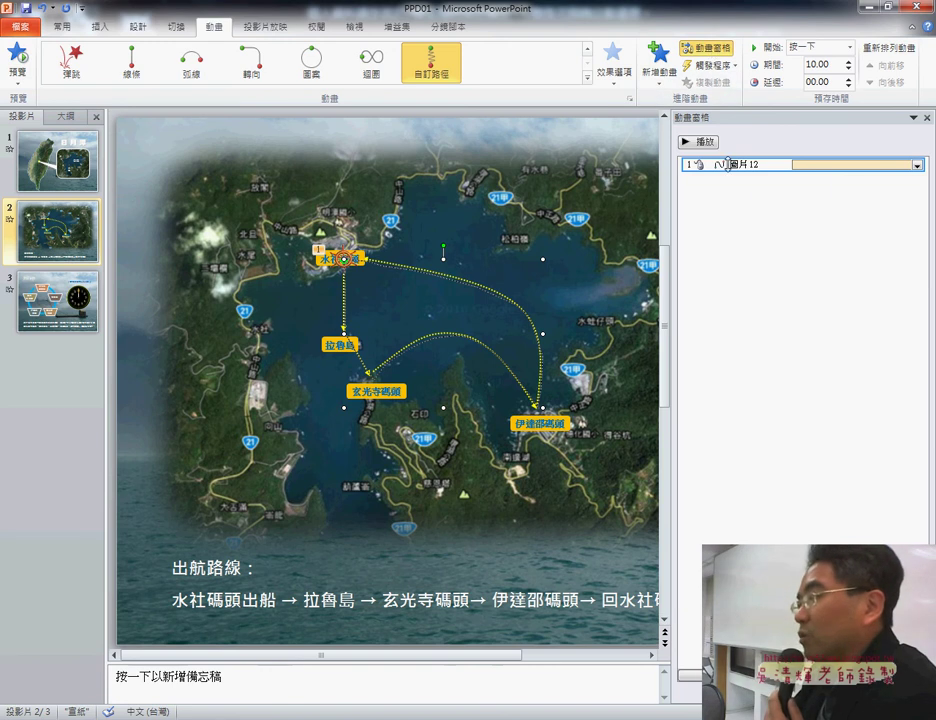
{"action": "mouse_move", "coordinate": [852, 164]}
{"action": "left_click", "coordinate": [917, 165]}
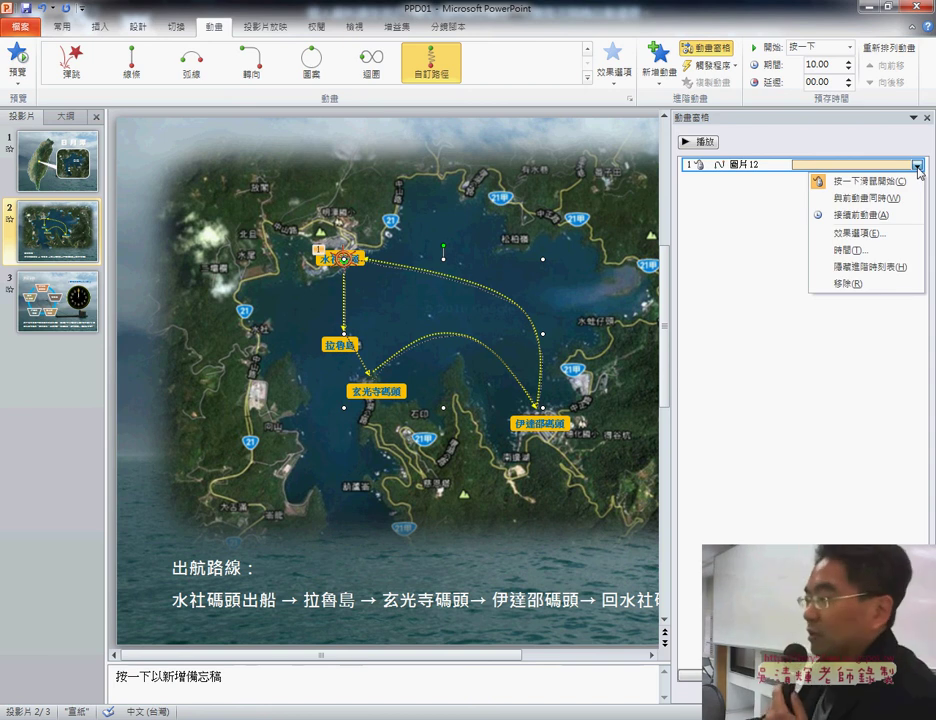
{"action": "left_click", "coordinate": [880, 233]}
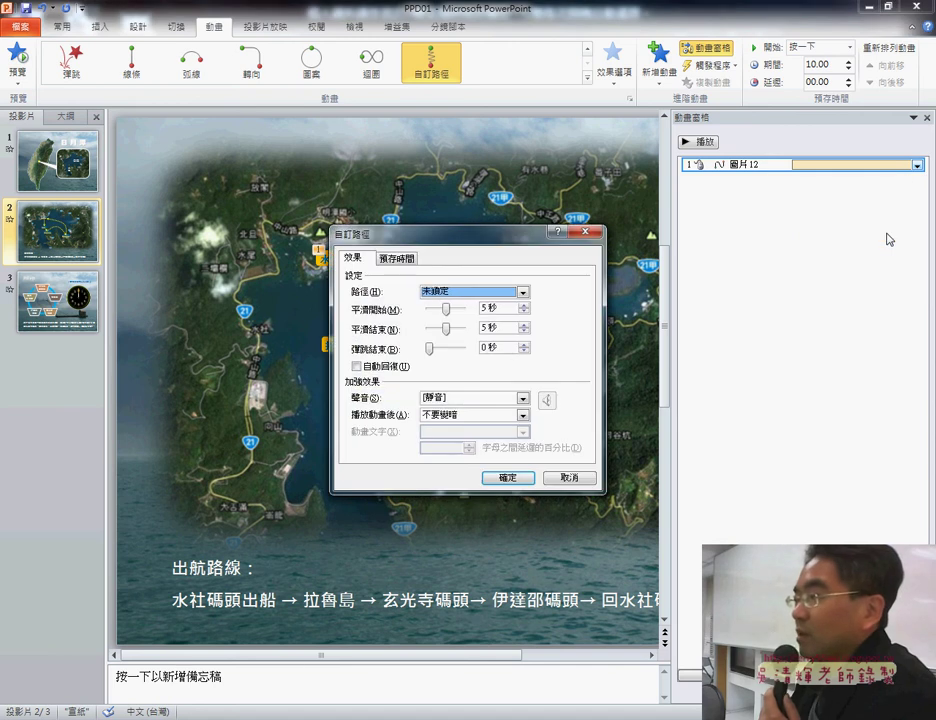
{"action": "left_click_drag", "start_coordinate": [527, 241], "coordinate": [810, 215]}
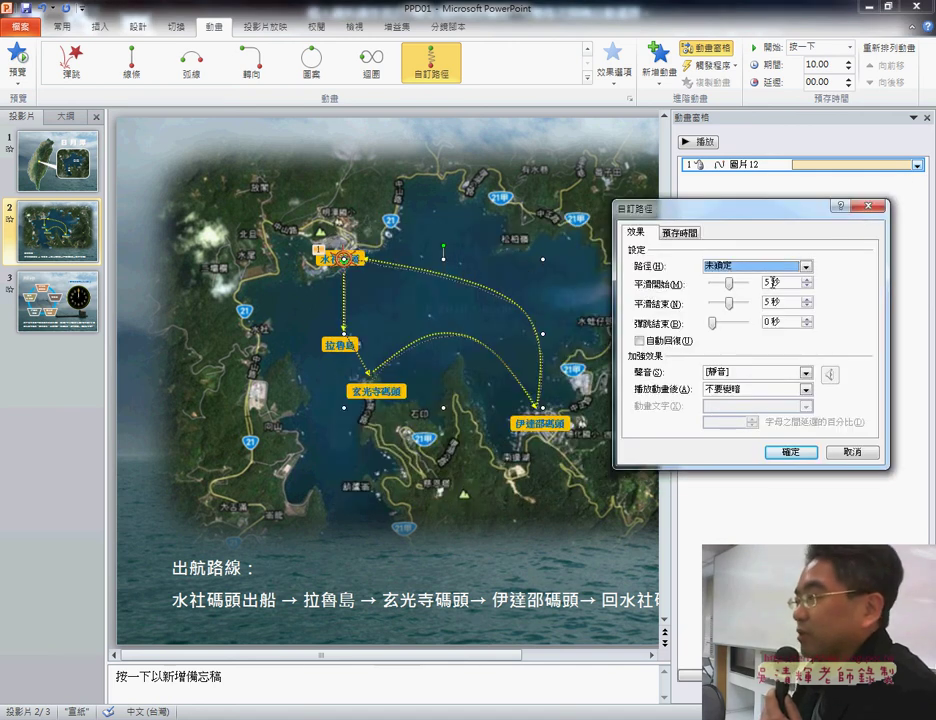
Set Smooth start and Smooth end to 2 seconds each and apply the settings.
{"action": "double_click", "coordinate": [772, 282]}
{"action": "type", "text": "2"}
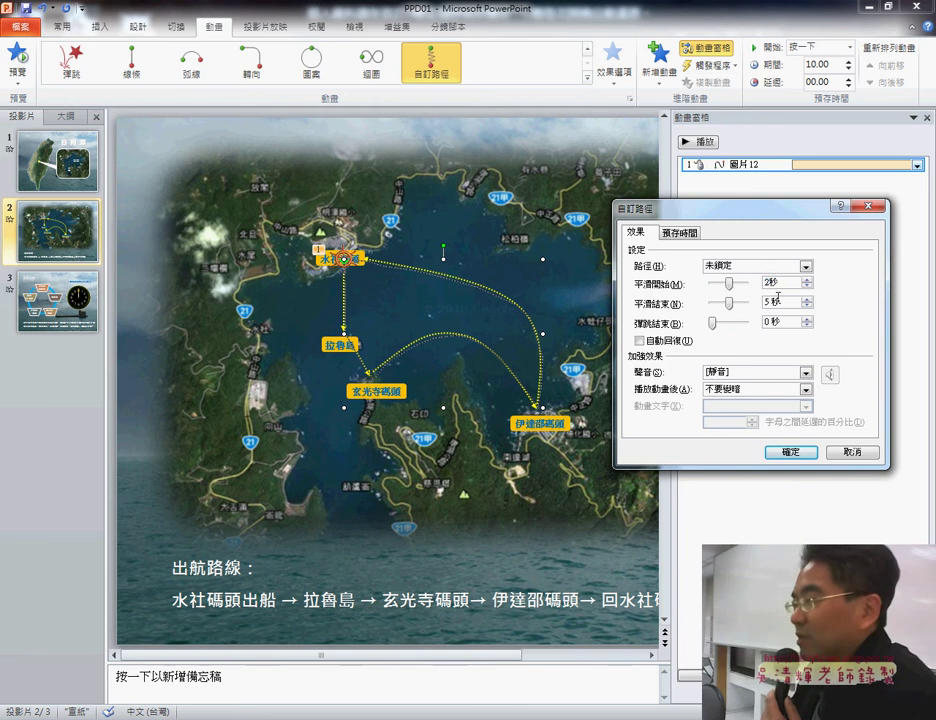
{"action": "double_click", "coordinate": [767, 301]}
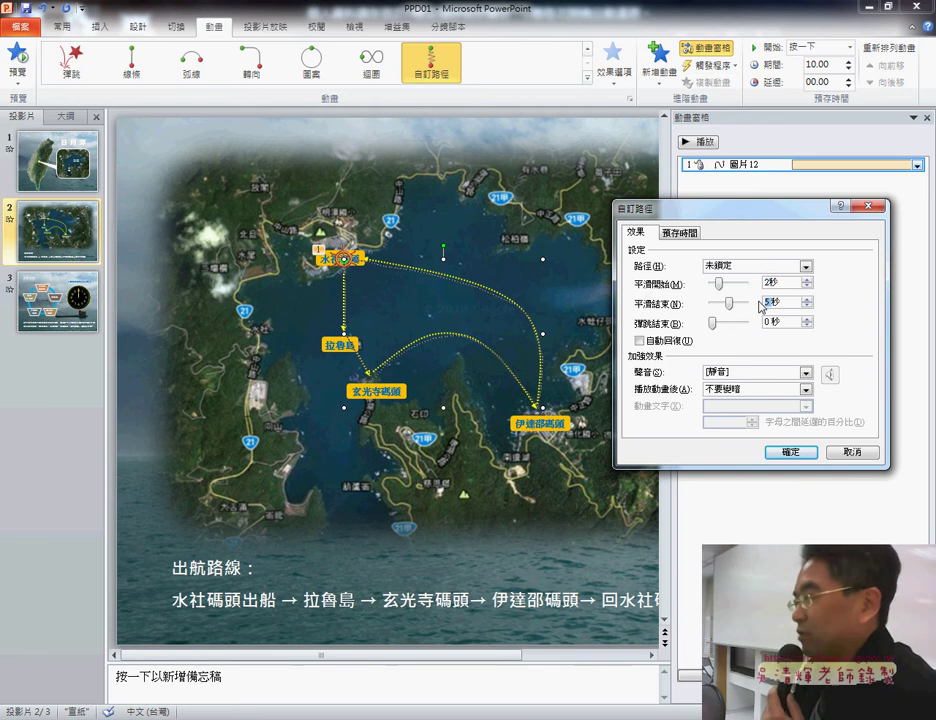
{"action": "type", "text": "2"}
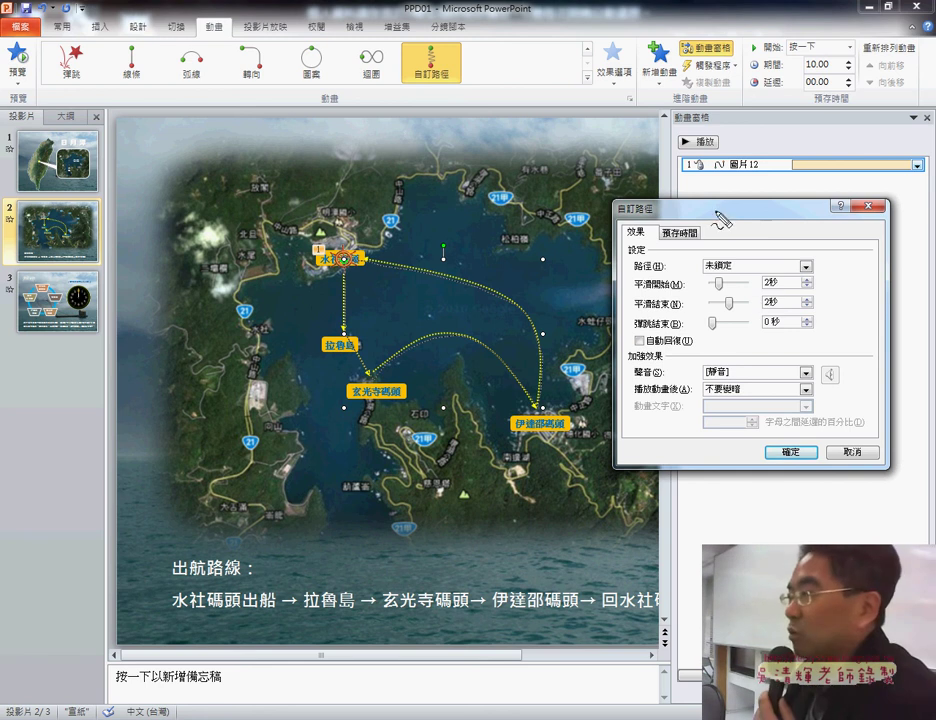
{"action": "left_click_drag", "start_coordinate": [684, 46], "coordinate": [690, 40]}
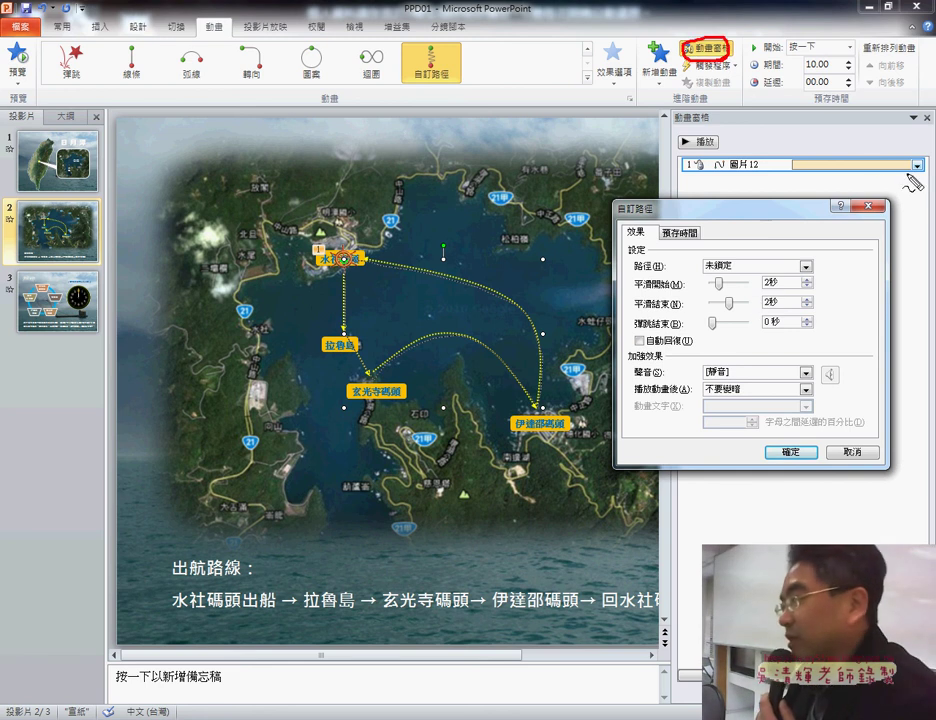
{"action": "left_click_drag", "start_coordinate": [912, 158], "coordinate": [910, 180]}
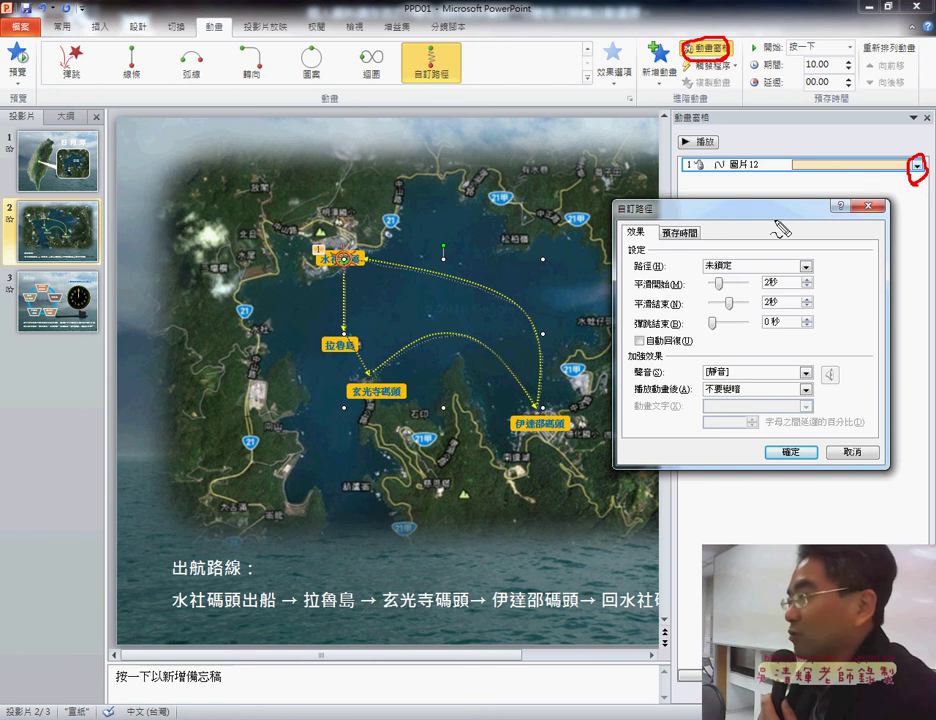
{"action": "left_click_drag", "start_coordinate": [785, 258], "coordinate": [770, 322]}
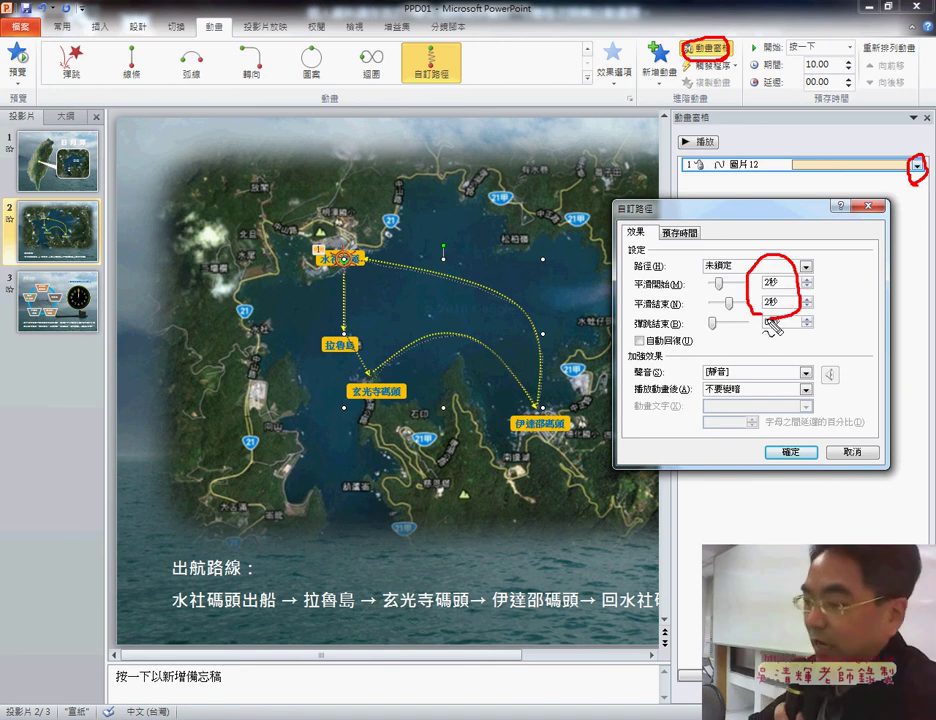
{"action": "key", "text": "Escape"}
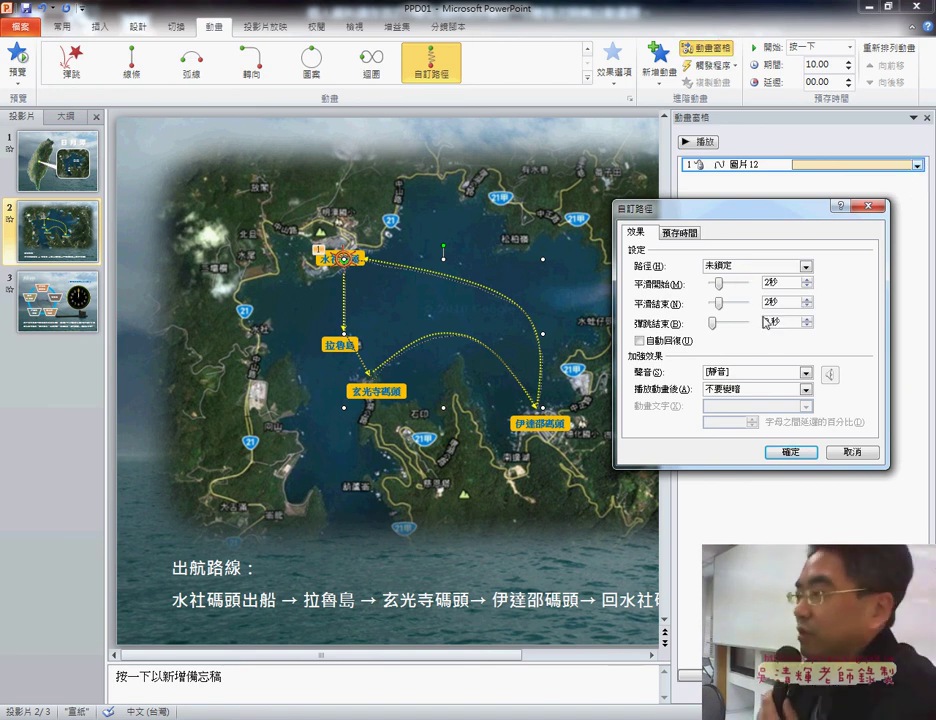
{"action": "left_click", "coordinate": [793, 453]}
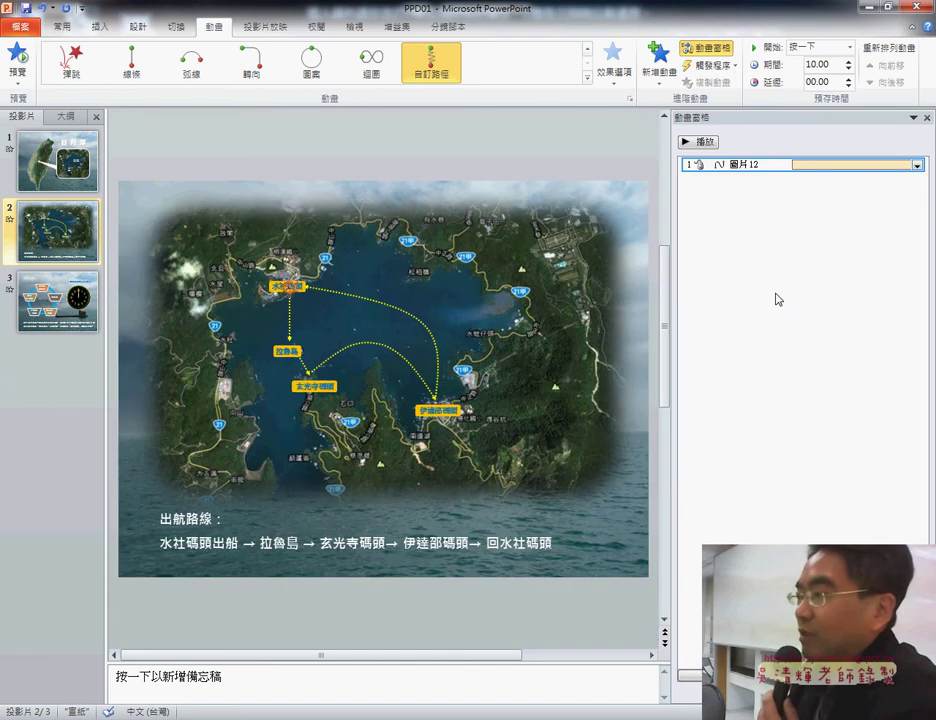
Play the slide 2 route animation preview, then switch to slide 3 with the clock.
{"action": "left_click", "coordinate": [694, 143]}
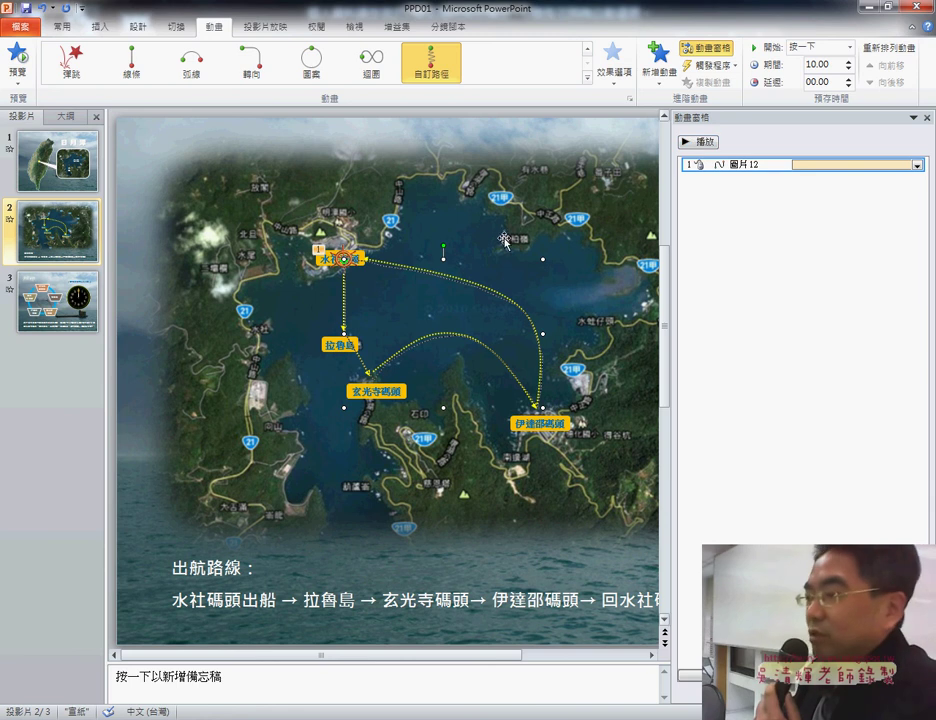
{"action": "left_click", "coordinate": [55, 325]}
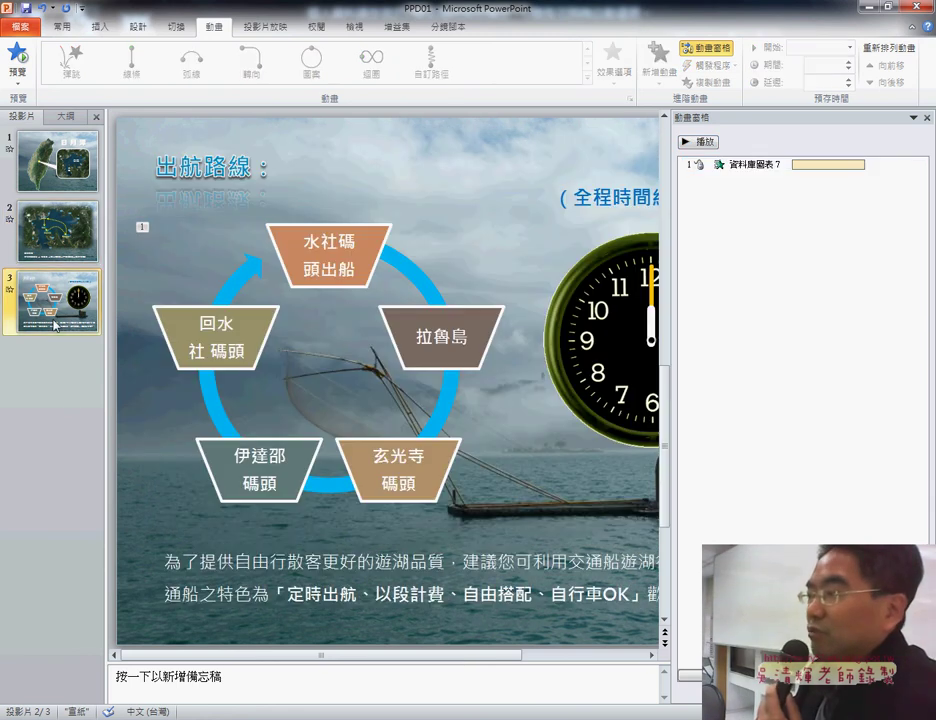
Close the Animation Pane, select the clock, open the effects gallery, and check the exam PDF.
{"action": "left_click", "coordinate": [927, 117]}
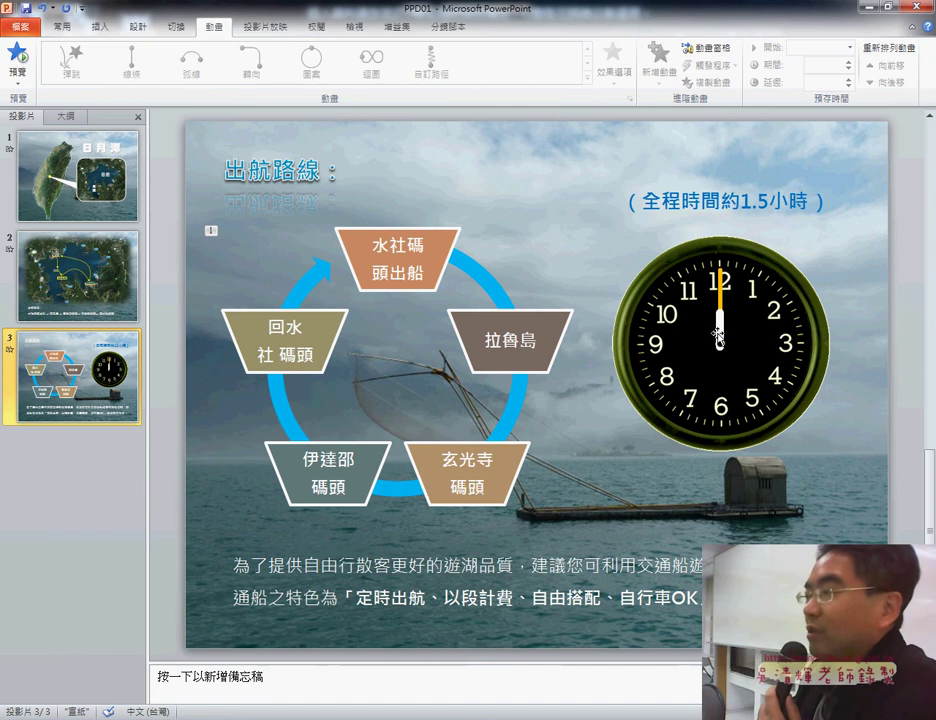
{"action": "left_click", "coordinate": [718, 338]}
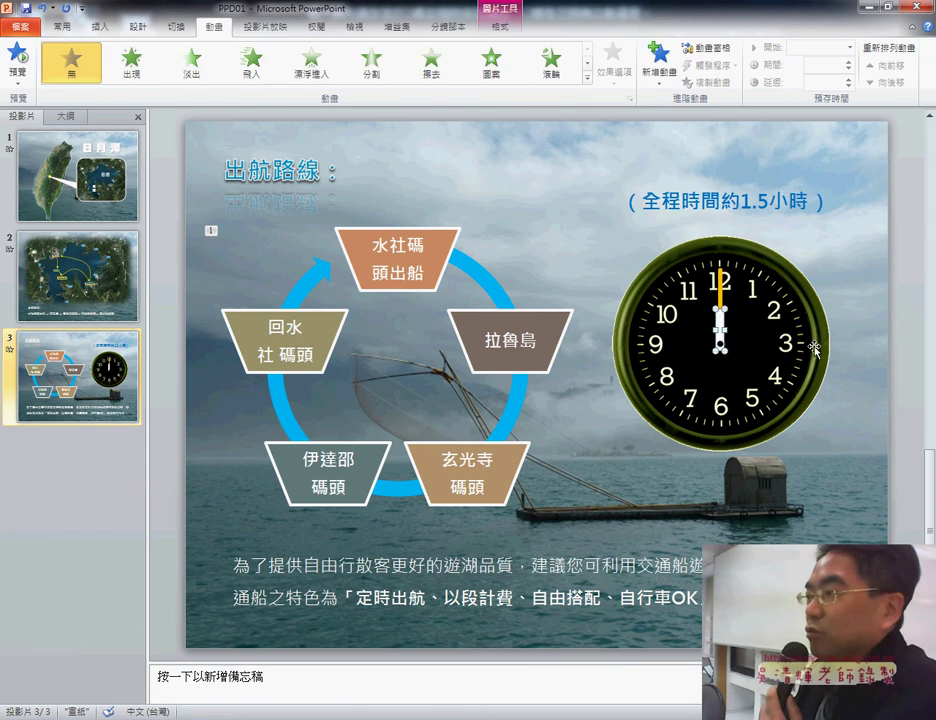
{"action": "left_click", "coordinate": [588, 78]}
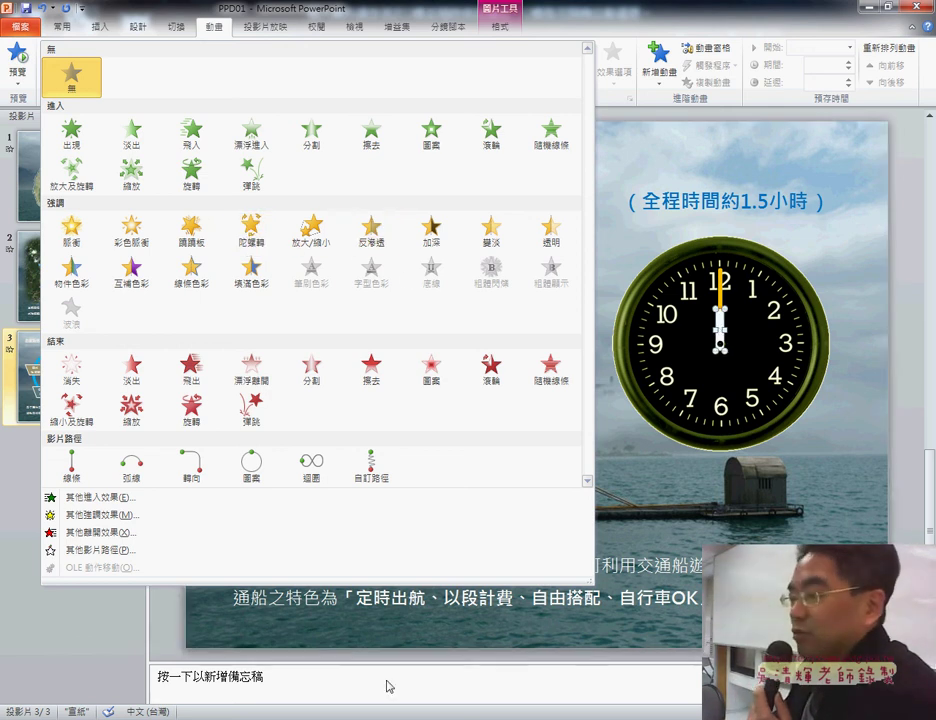
{"action": "key", "text": "alt+Tab"}
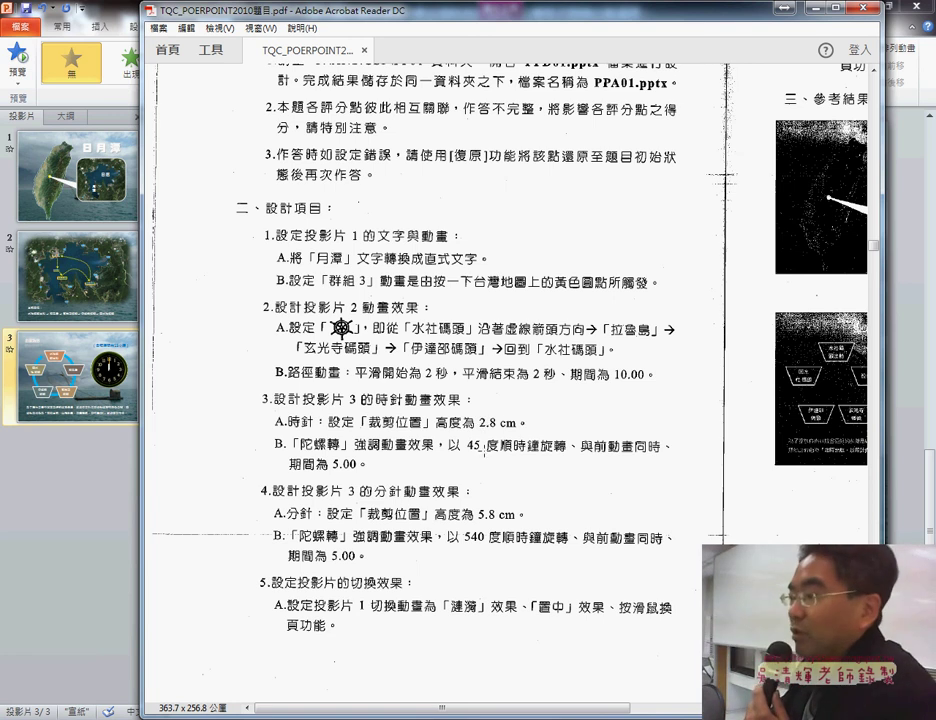
Set the hour hand's crop height to 2.8 cm in Format Picture > Crop.
{"action": "left_click", "coordinate": [815, 7]}
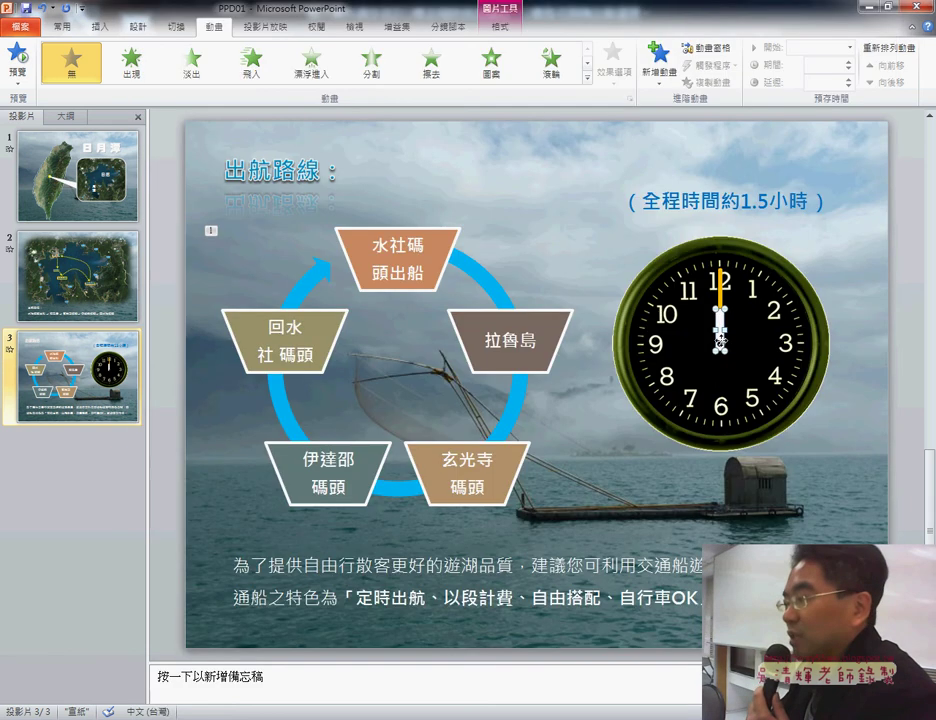
{"action": "right_click", "coordinate": [719, 340]}
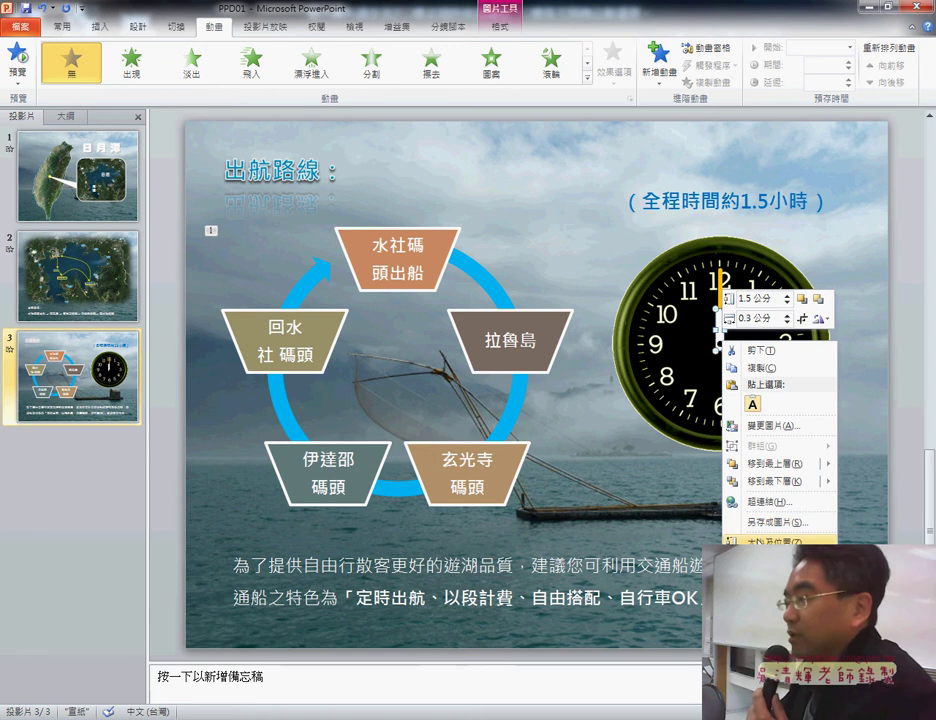
{"action": "left_click", "coordinate": [754, 540]}
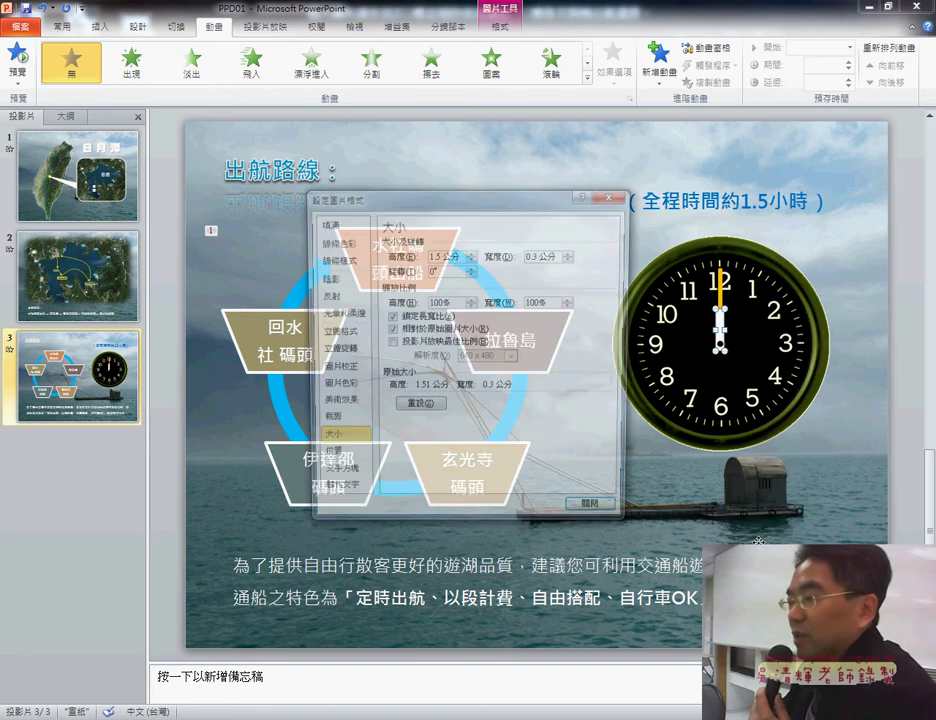
{"action": "left_click", "coordinate": [328, 423]}
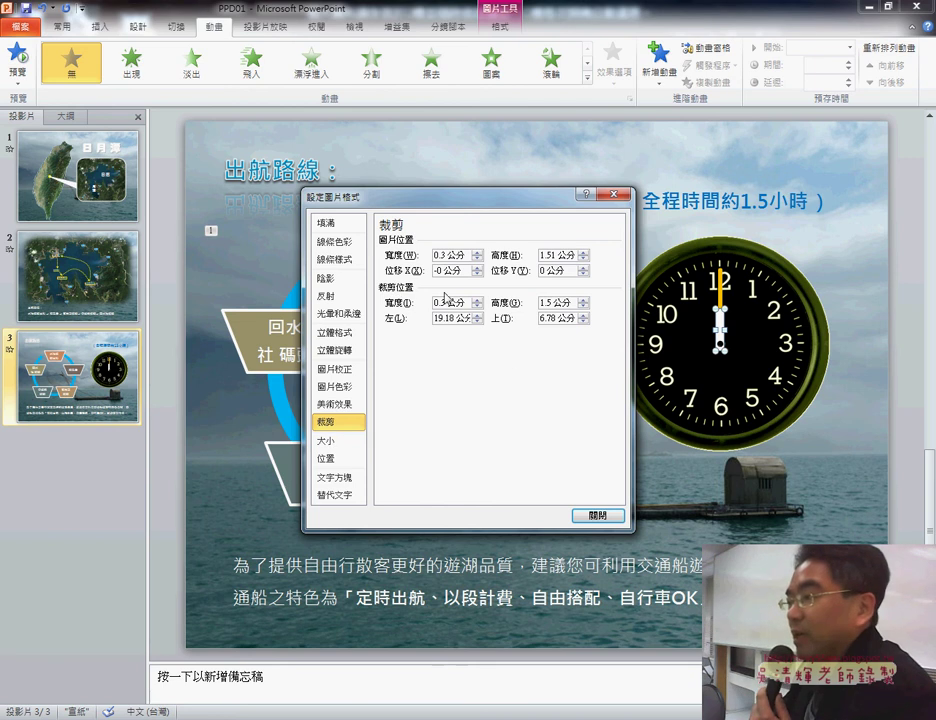
{"action": "double_click", "coordinate": [546, 303]}
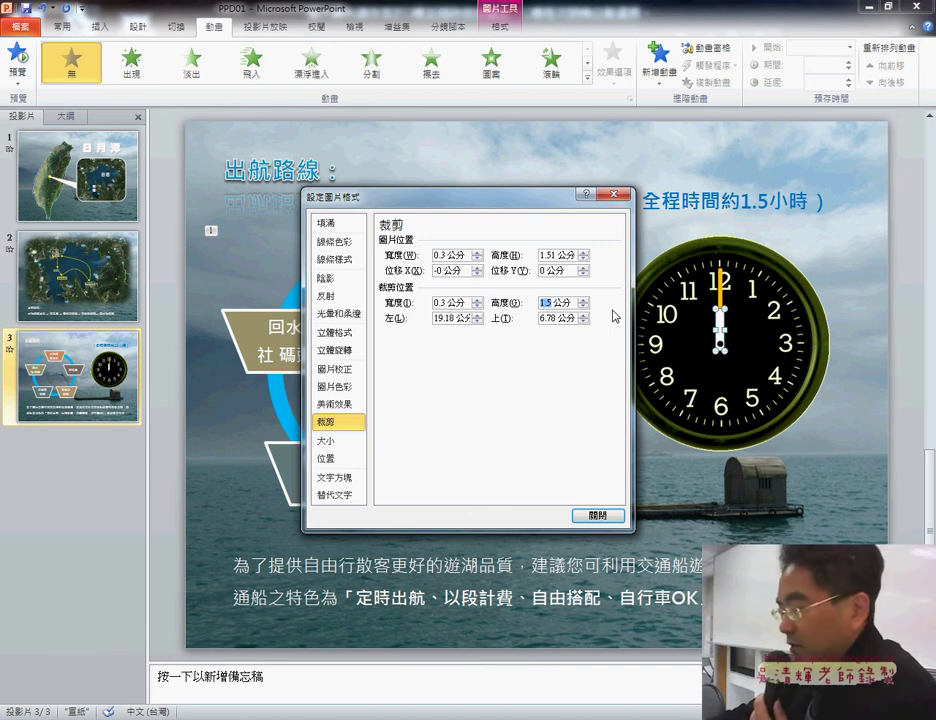
{"action": "type", "text": "2.8"}
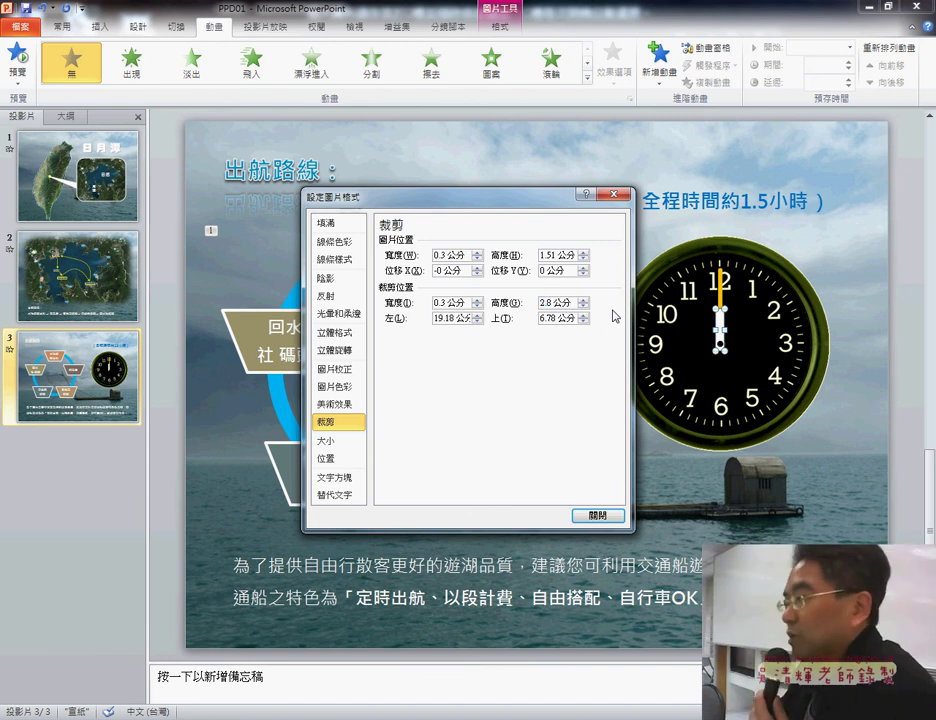
{"action": "left_click", "coordinate": [601, 516]}
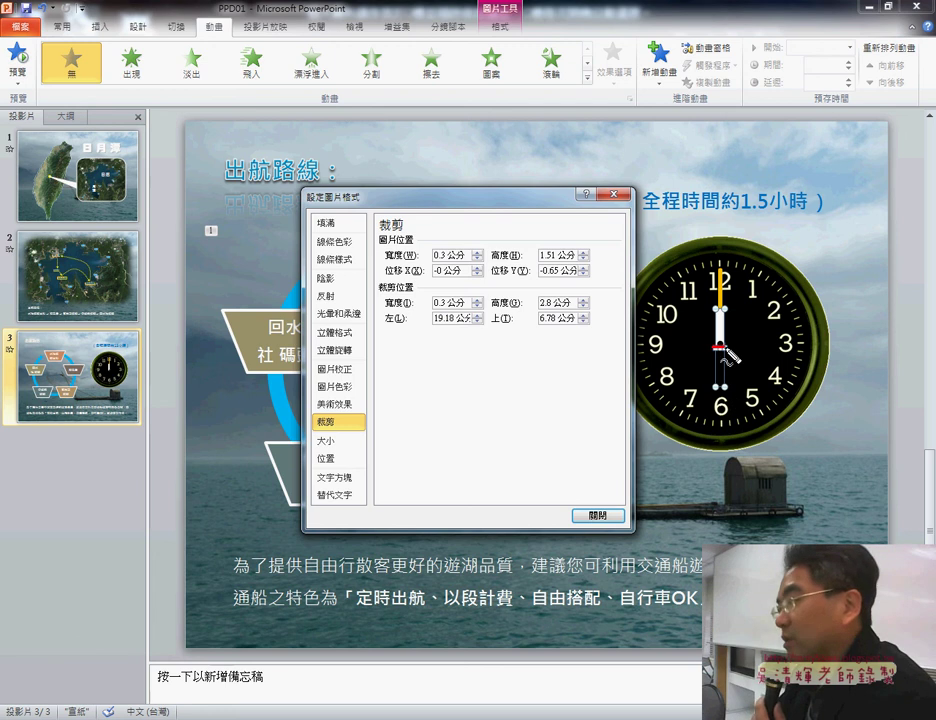
Mark the hand's lower part with a red outline, clear it, and close Format Picture.
{"action": "left_click", "coordinate": [718, 381]}
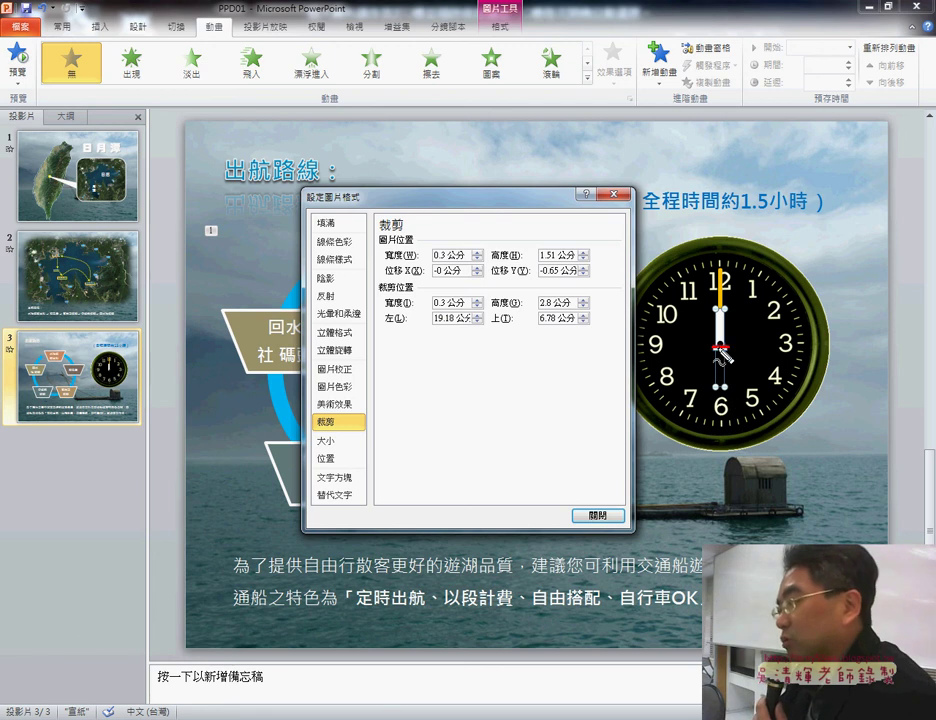
{"action": "left_click", "coordinate": [731, 368]}
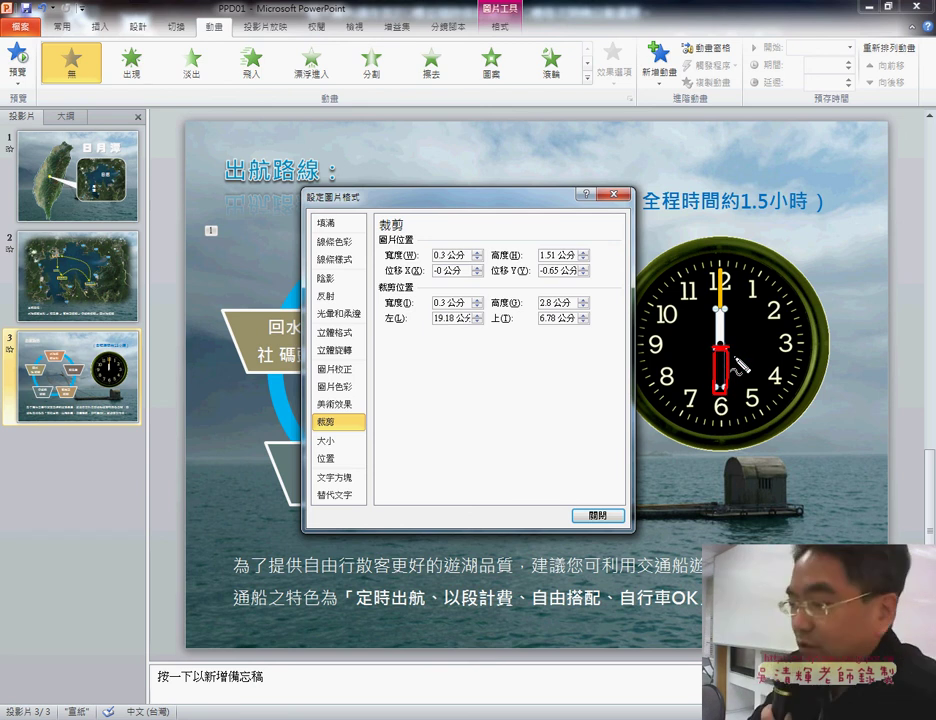
{"action": "left_click", "coordinate": [736, 360]}
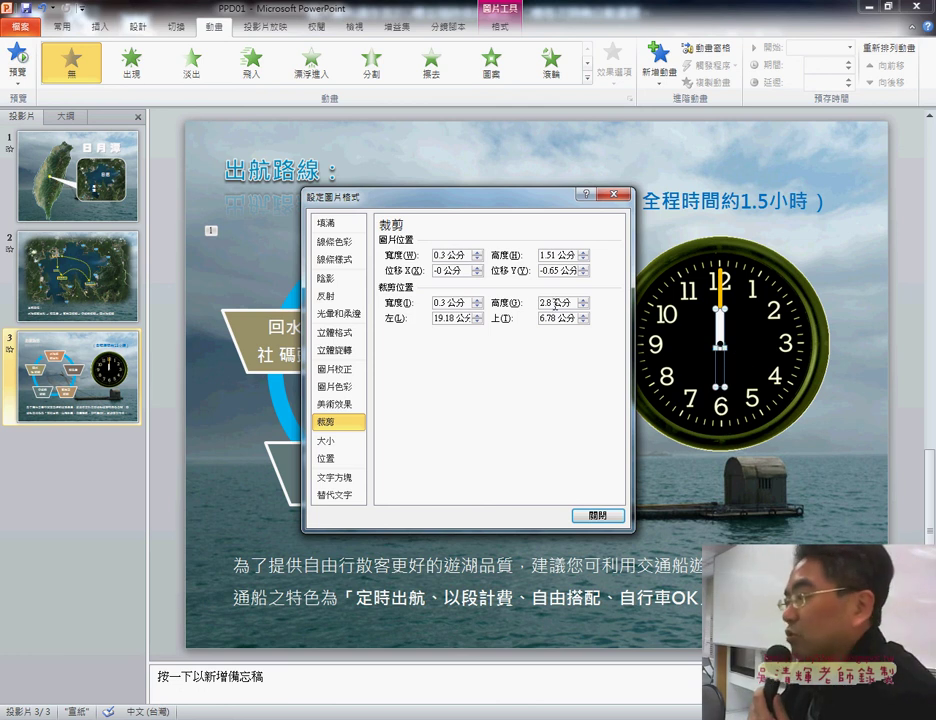
{"action": "left_click", "coordinate": [597, 516]}
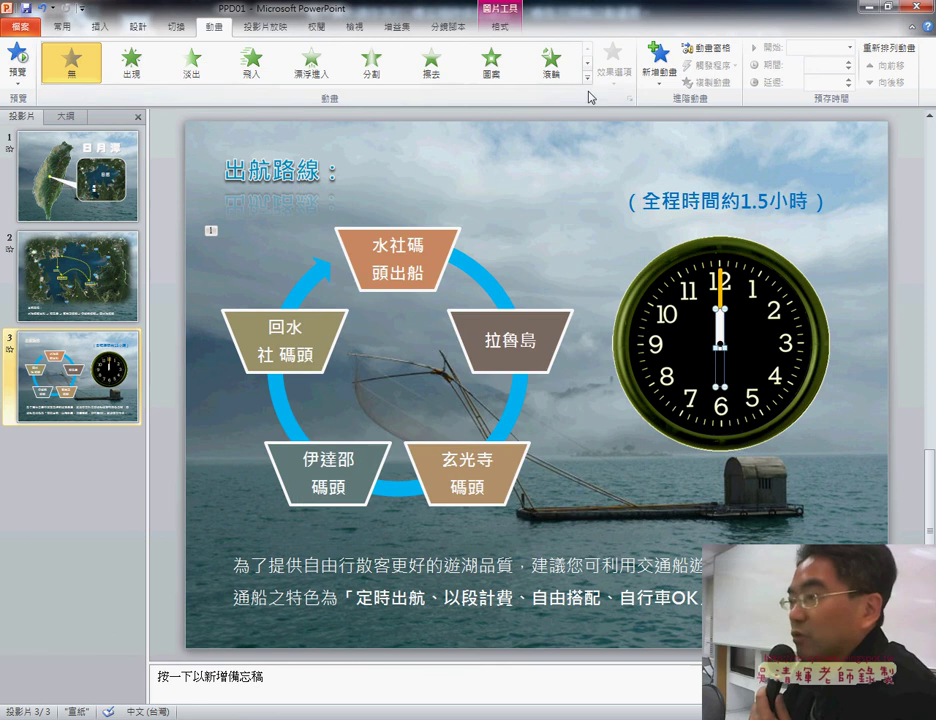
Glance at the animation gallery and the task PDF, then return to the slide.
{"action": "left_click", "coordinate": [587, 77]}
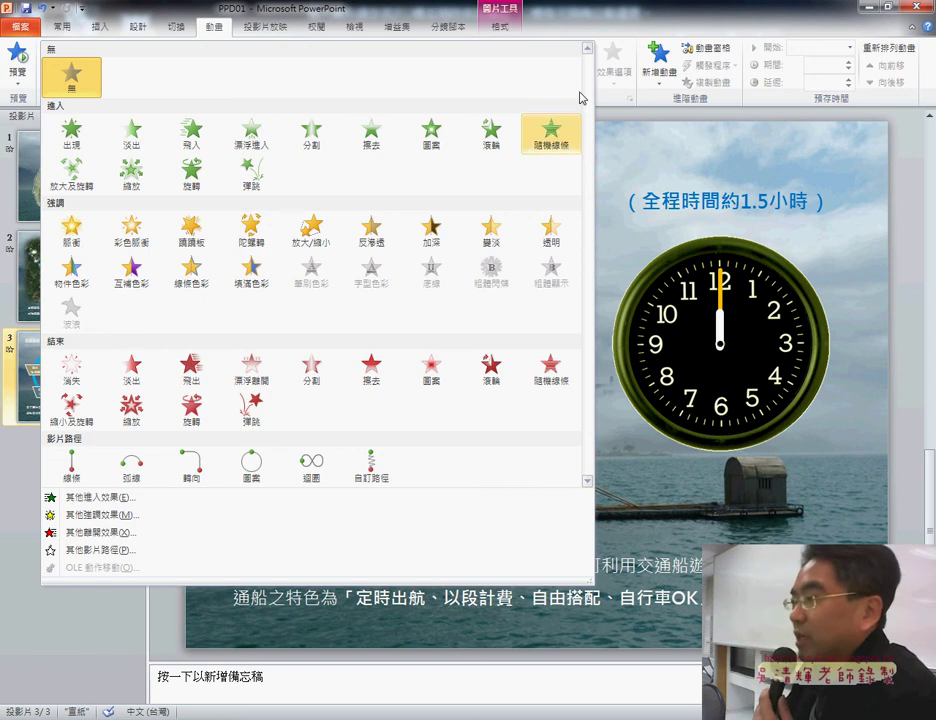
{"action": "left_click", "coordinate": [652, 104]}
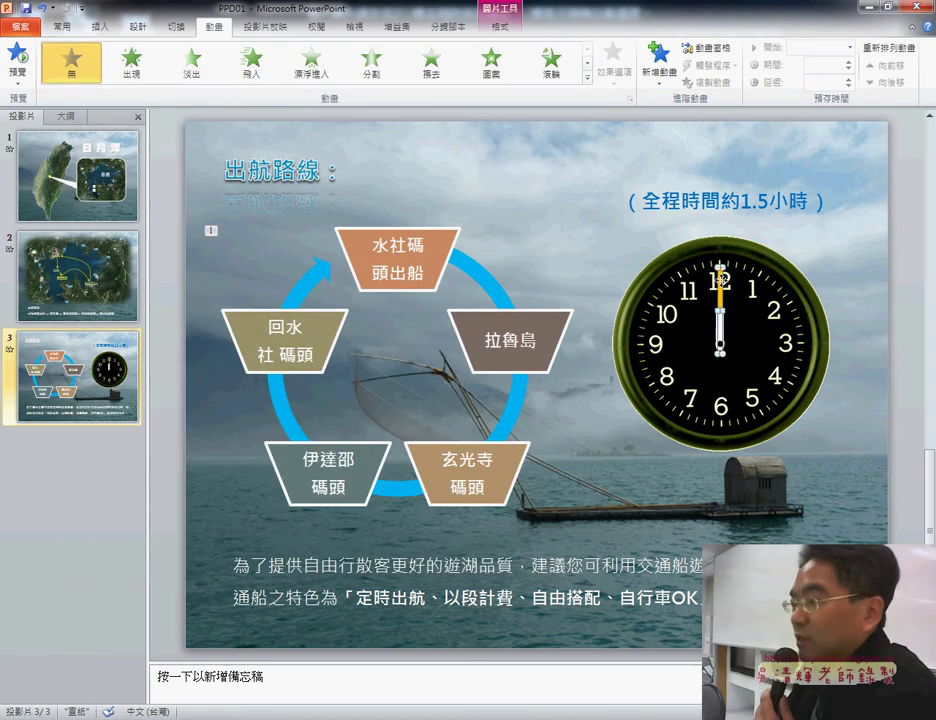
{"action": "key", "text": "alt+Tab"}
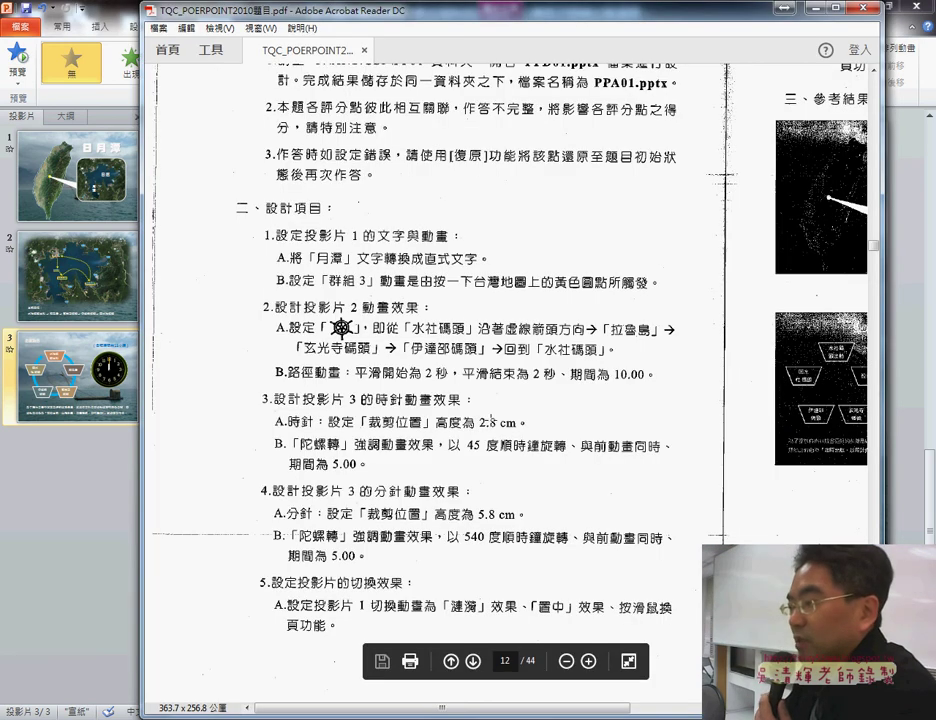
{"action": "left_click", "coordinate": [818, 8]}
Give the minute hand picture a 5.8 cm crop height in Format Picture > Crop.
{"action": "right_click", "coordinate": [718, 291]}
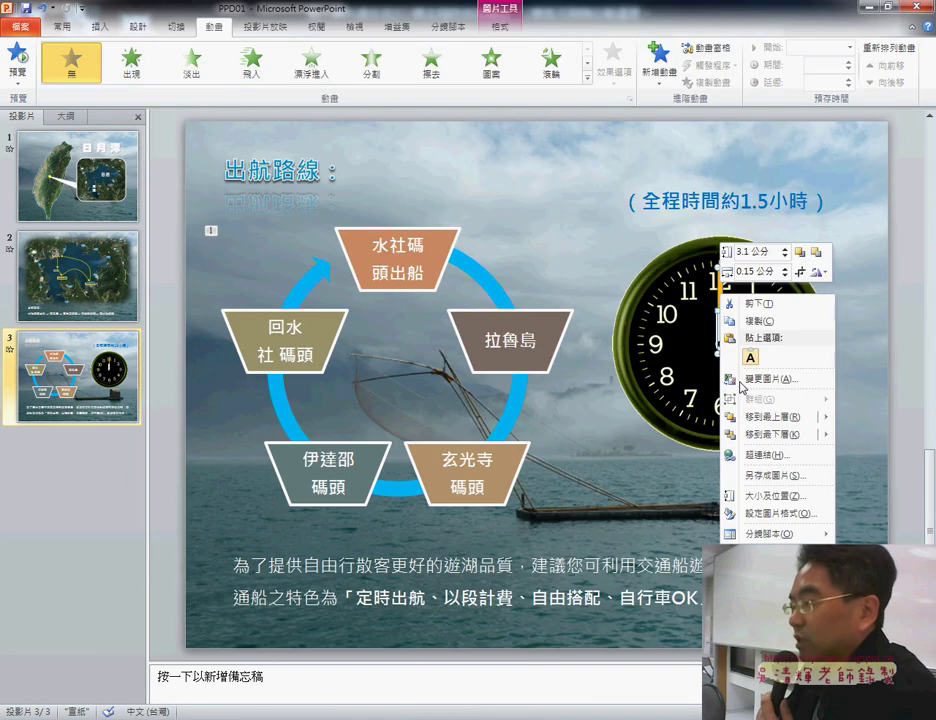
{"action": "left_click", "coordinate": [757, 495]}
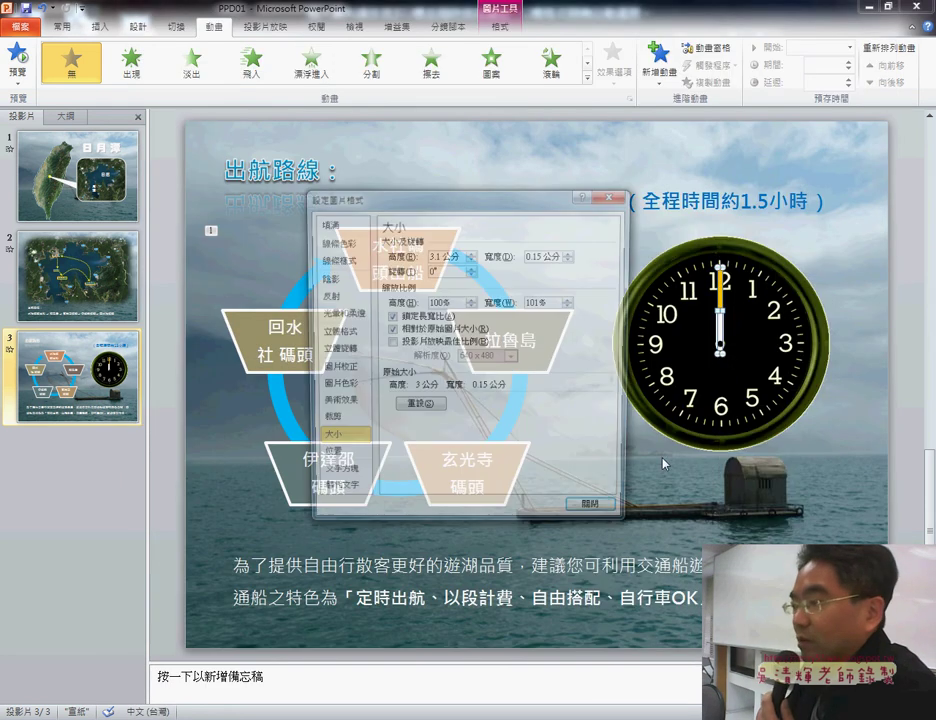
{"action": "left_click", "coordinate": [360, 423]}
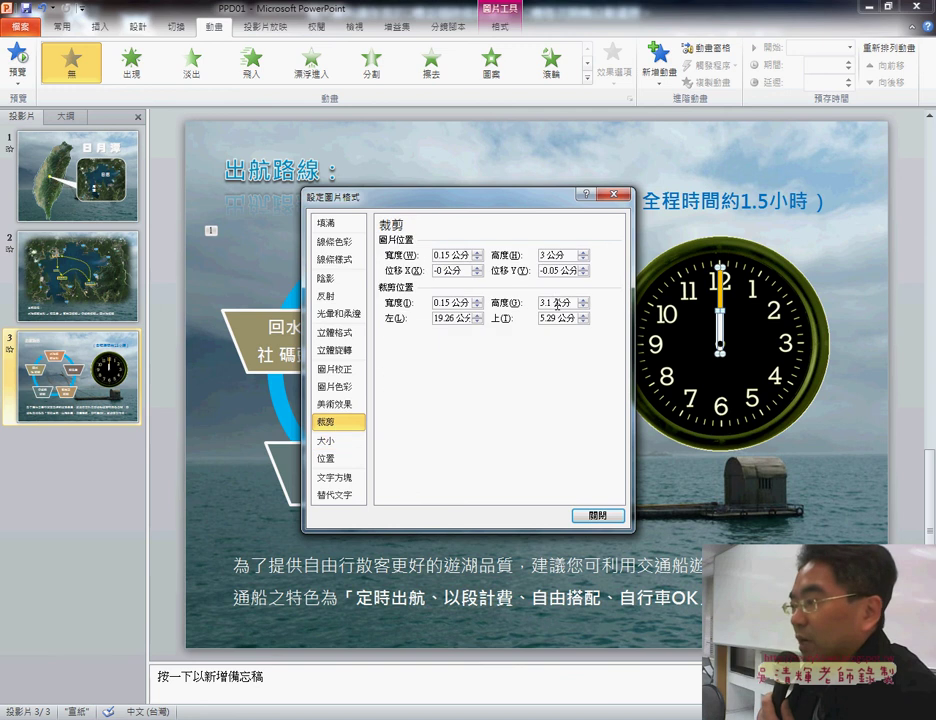
{"action": "double_click", "coordinate": [556, 303]}
{"action": "type", "text": "5"}
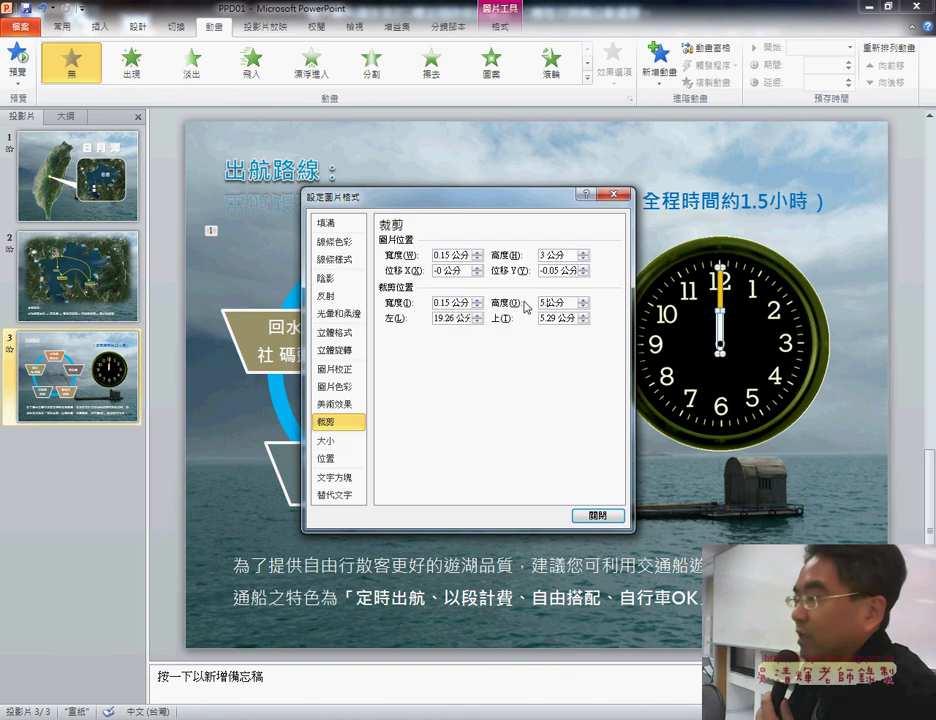
{"action": "type", "text": ".8"}
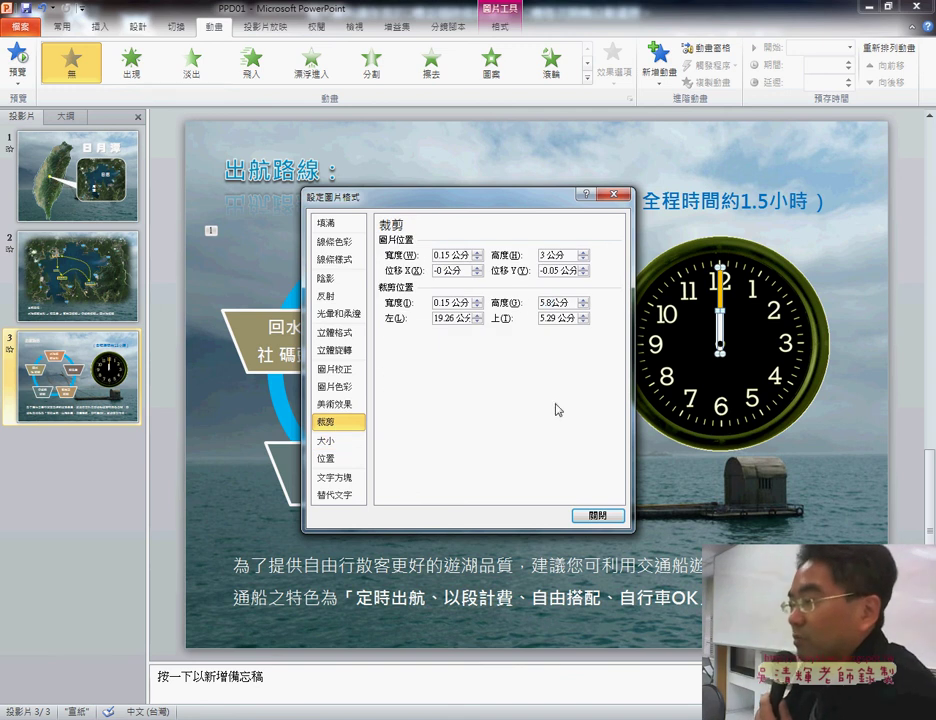
{"action": "key", "text": "Return"}
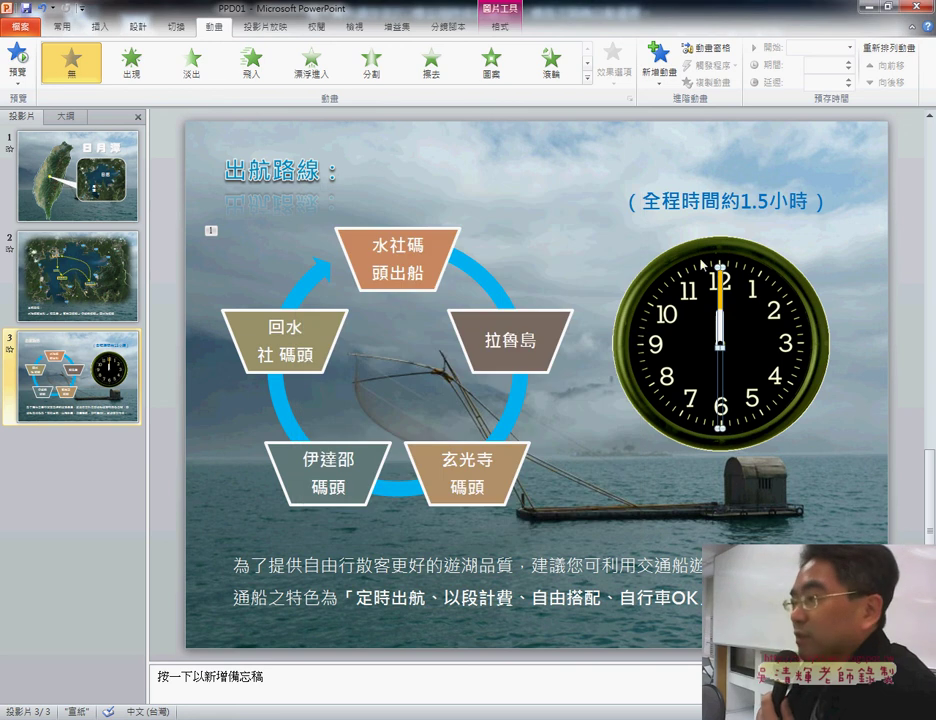
{"action": "left_click", "coordinate": [587, 77]}
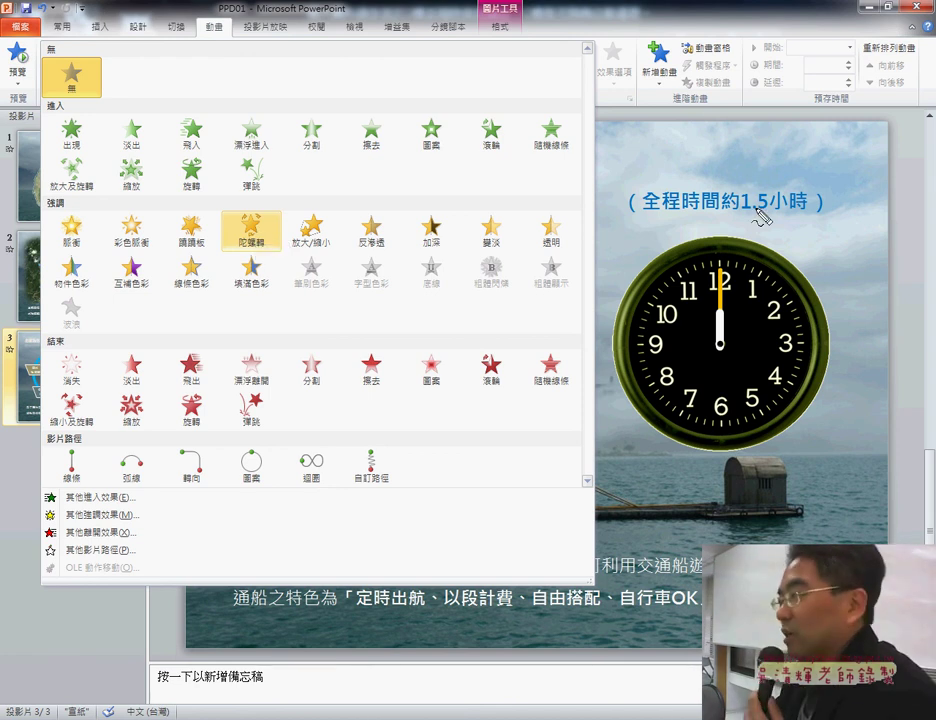
{"action": "left_click_drag", "start_coordinate": [742, 212], "coordinate": [777, 209]}
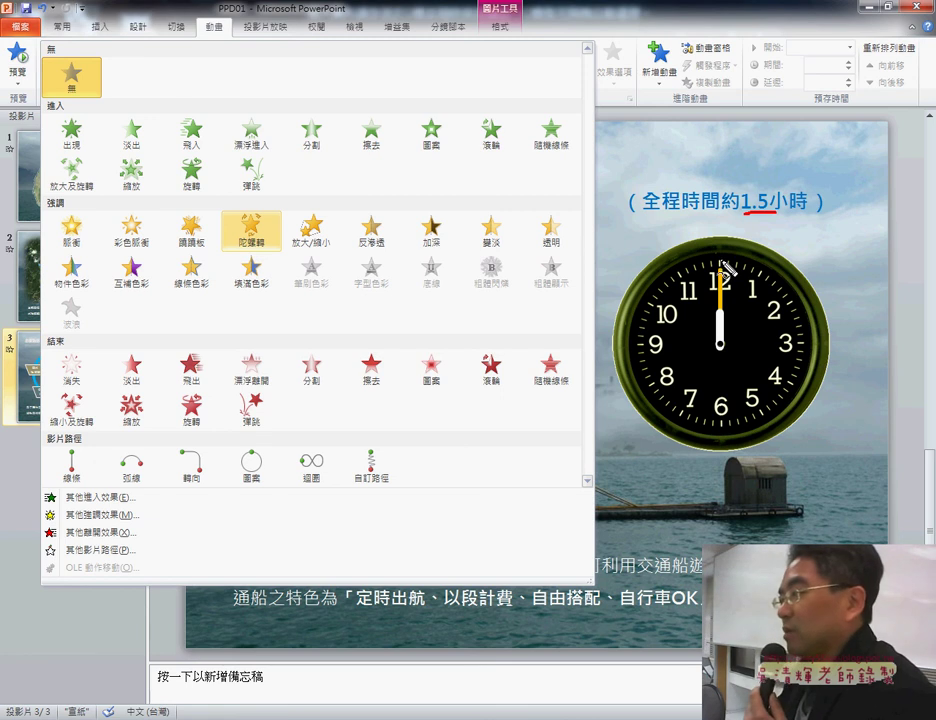
{"action": "left_click_drag", "start_coordinate": [724, 258], "coordinate": [761, 271]}
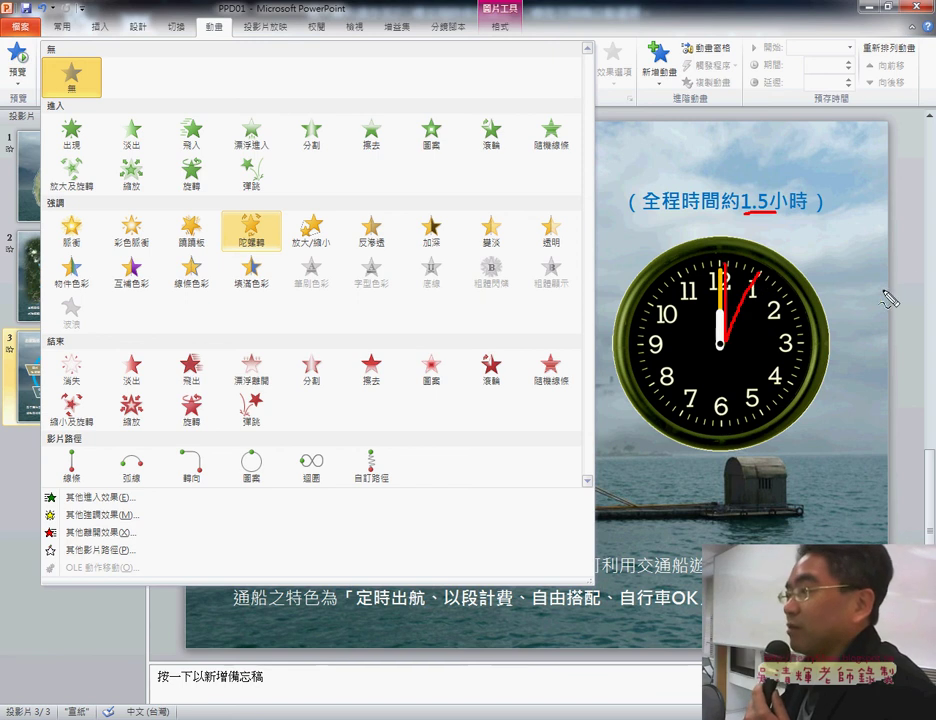
{"action": "mouse_move", "coordinate": [741, 243]}
{"action": "left_mouse_down"}
{"action": "mouse_move", "coordinate": [737, 251]}
{"action": "mouse_move", "coordinate": [751, 238]}
{"action": "left_mouse_up"}
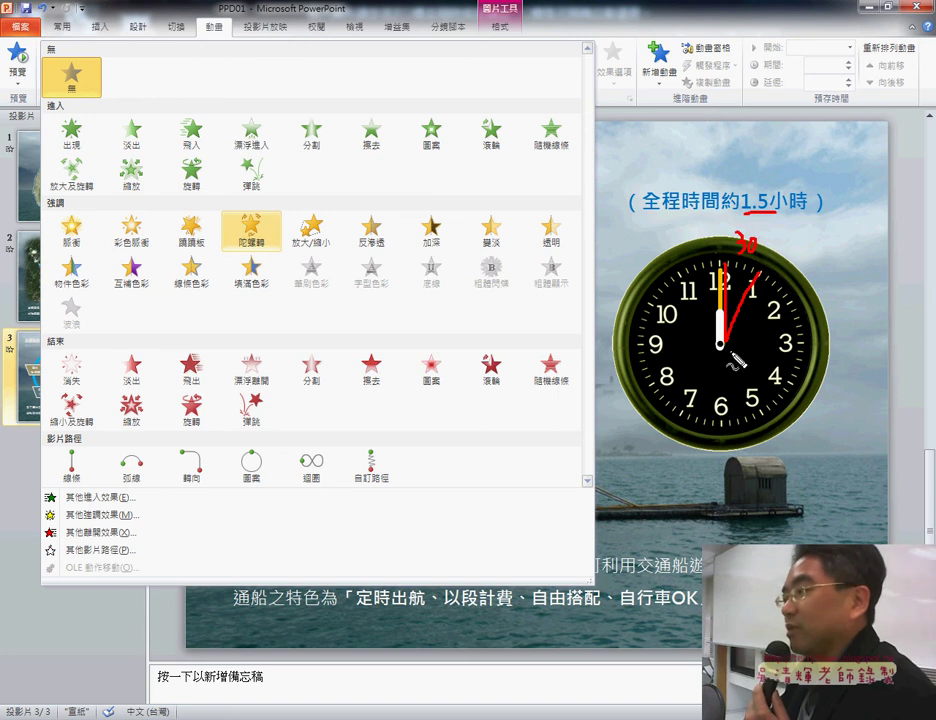
{"action": "mouse_move", "coordinate": [726, 345]}
{"action": "left_mouse_down"}
{"action": "mouse_move", "coordinate": [798, 246]}
{"action": "mouse_move", "coordinate": [788, 272]}
{"action": "left_mouse_up"}
{"action": "left_click_drag", "start_coordinate": [748, 212], "coordinate": [778, 211]}
{"action": "mouse_move", "coordinate": [793, 210]}
{"action": "left_mouse_down"}
{"action": "mouse_move", "coordinate": [810, 224]}
{"action": "mouse_move", "coordinate": [800, 238]}
{"action": "left_mouse_up"}
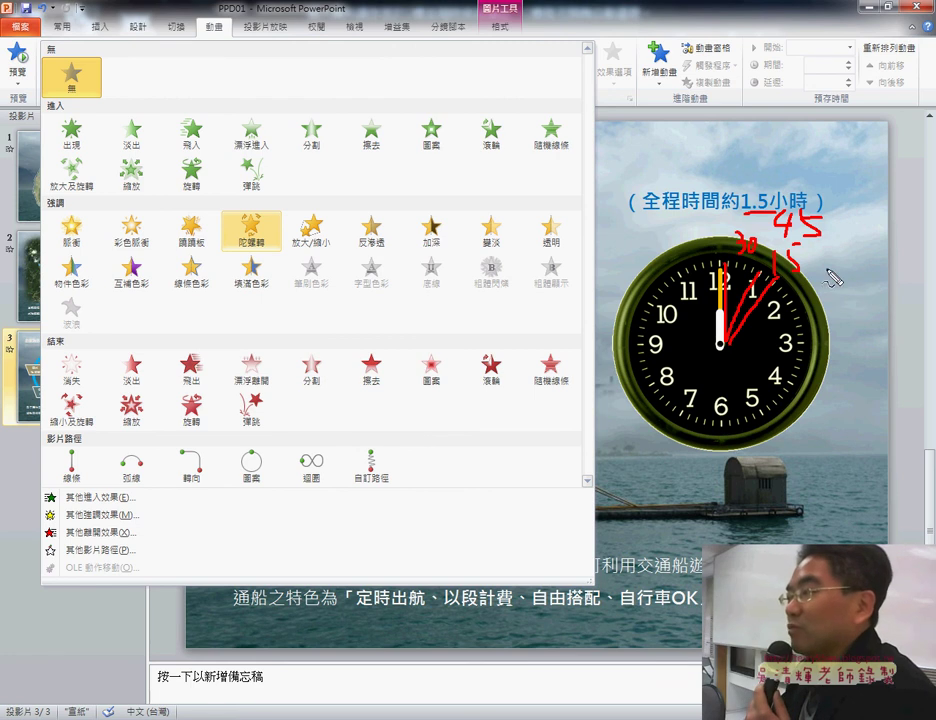
{"action": "mouse_move", "coordinate": [826, 252]}
{"action": "left_mouse_down"}
{"action": "mouse_move", "coordinate": [822, 270]}
{"action": "mouse_move", "coordinate": [835, 250]}
{"action": "mouse_move", "coordinate": [855, 263]}
{"action": "left_mouse_up"}
{"action": "mouse_move", "coordinate": [851, 255]}
{"action": "left_mouse_down"}
{"action": "mouse_move", "coordinate": [851, 272]}
{"action": "mouse_move", "coordinate": [857, 263]}
{"action": "left_mouse_up"}
{"action": "left_click_drag", "start_coordinate": [822, 272], "coordinate": [866, 274]}
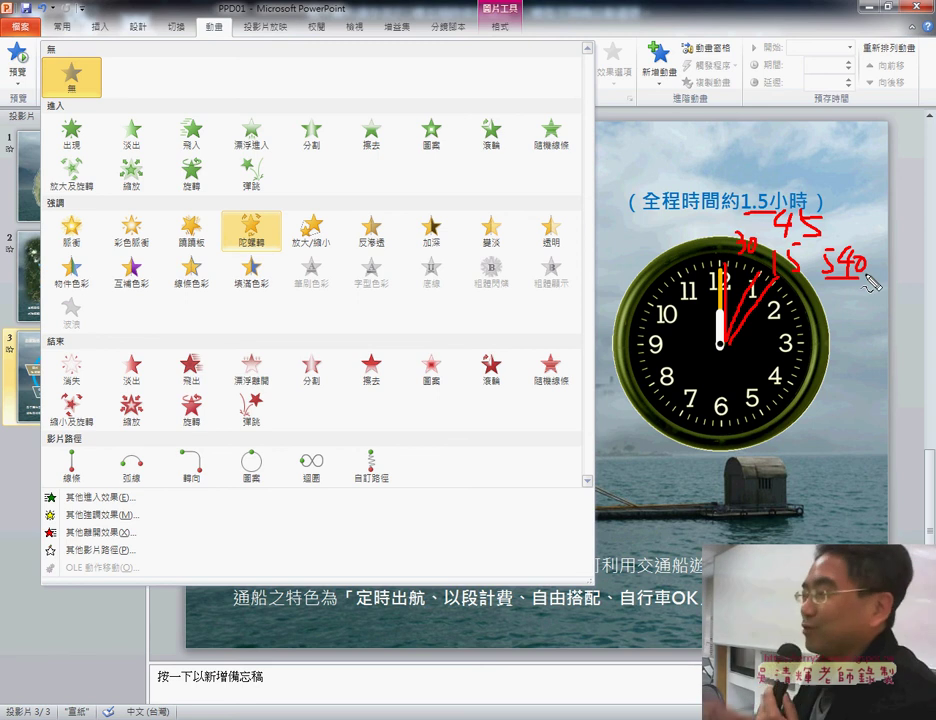
{"action": "key", "text": "Escape"}
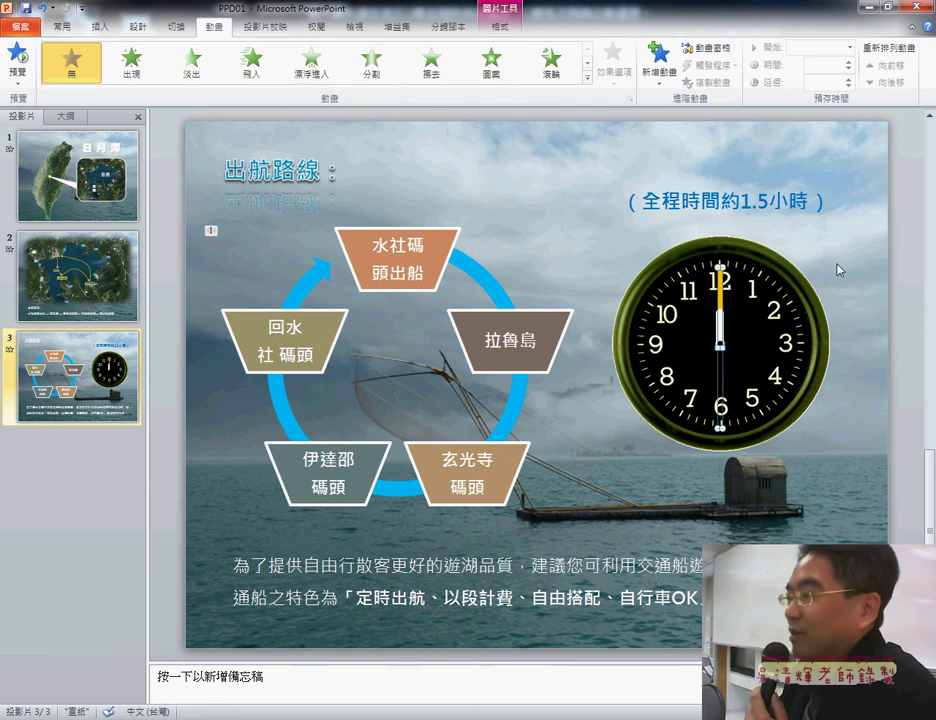
Apply the 陀螺轉 spin emphasis to the Picture 4 clock hand.
{"action": "left_click", "coordinate": [625, 225]}
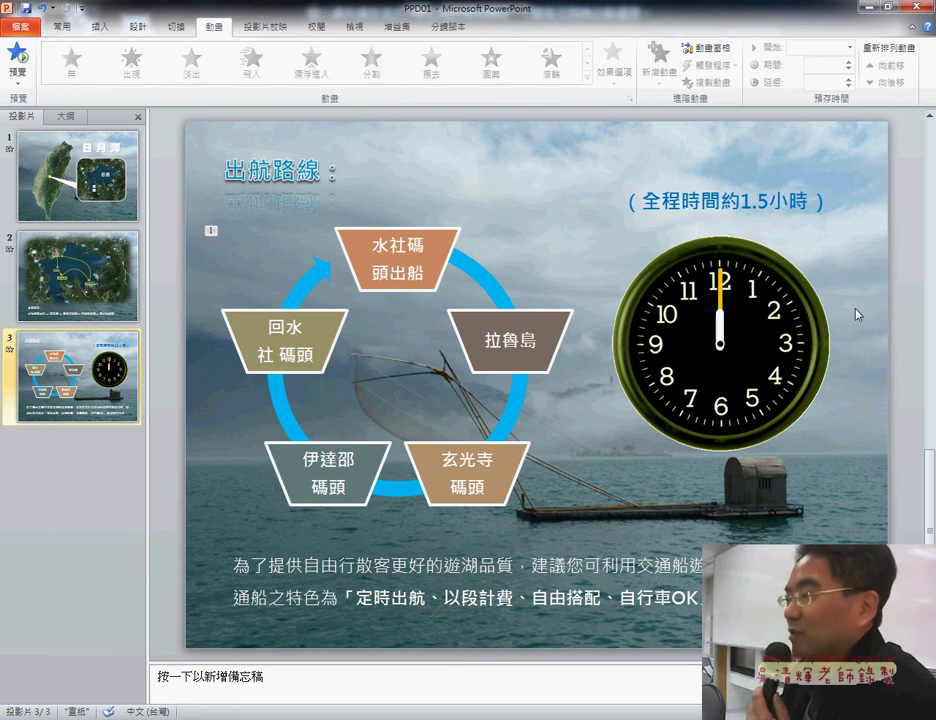
{"action": "left_click", "coordinate": [795, 288]}
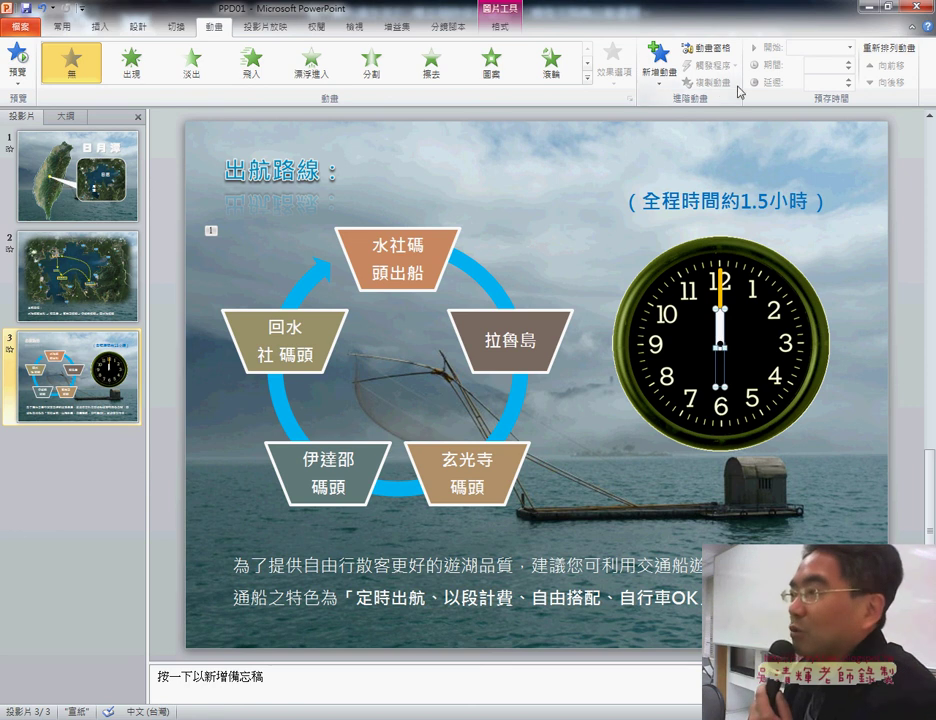
{"action": "left_click", "coordinate": [587, 80]}
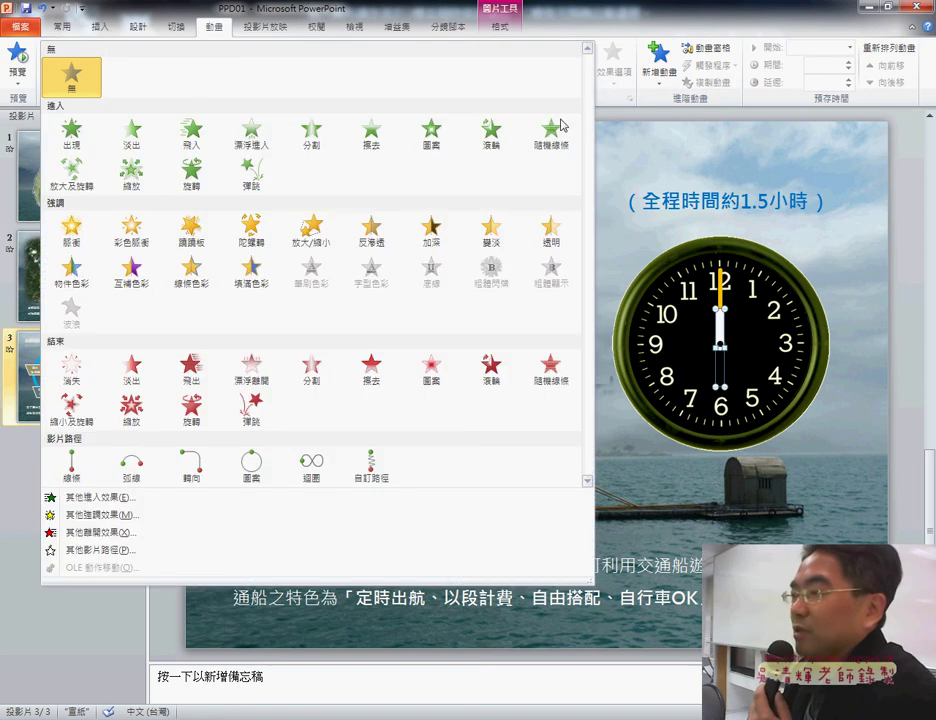
{"action": "left_click", "coordinate": [251, 230]}
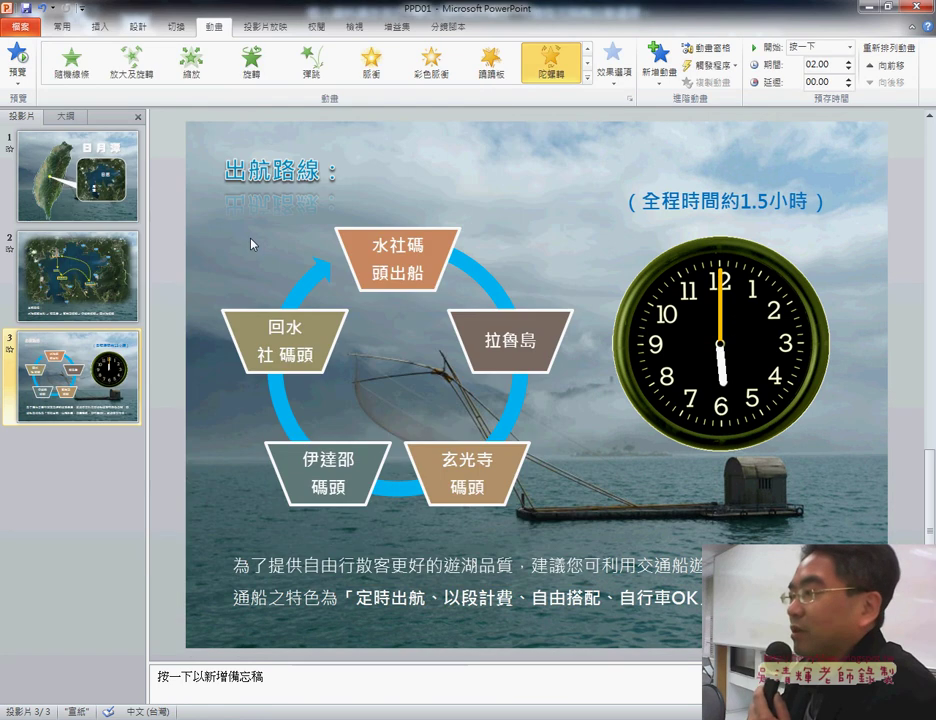
Set the spin to start With Previous over 05.00 seconds and show the Animation Pane.
{"action": "left_click", "coordinate": [849, 47]}
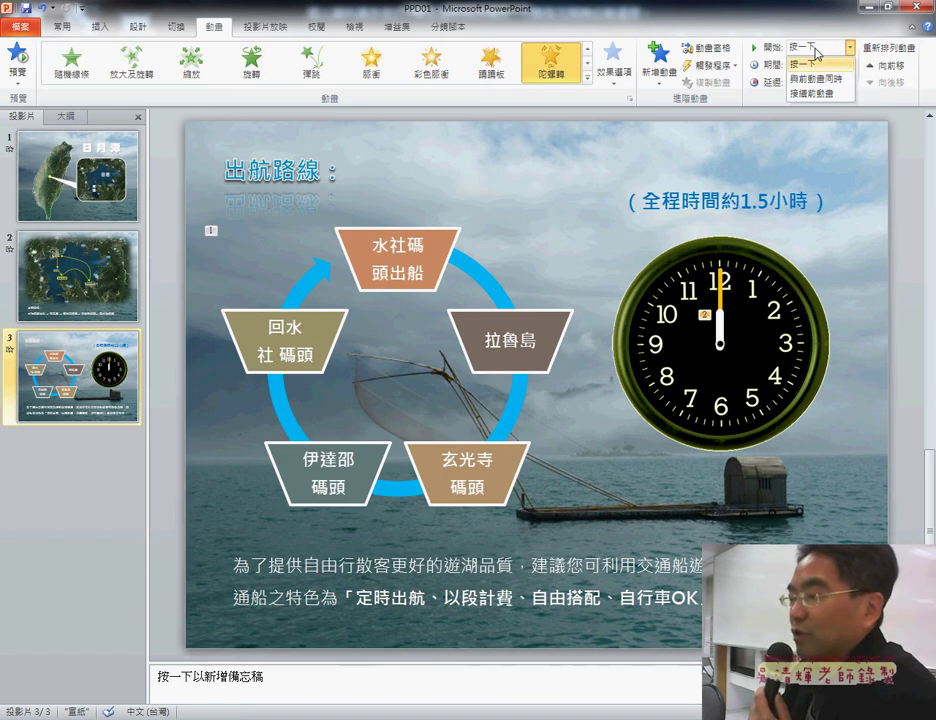
{"action": "key", "text": "alt+Tab"}
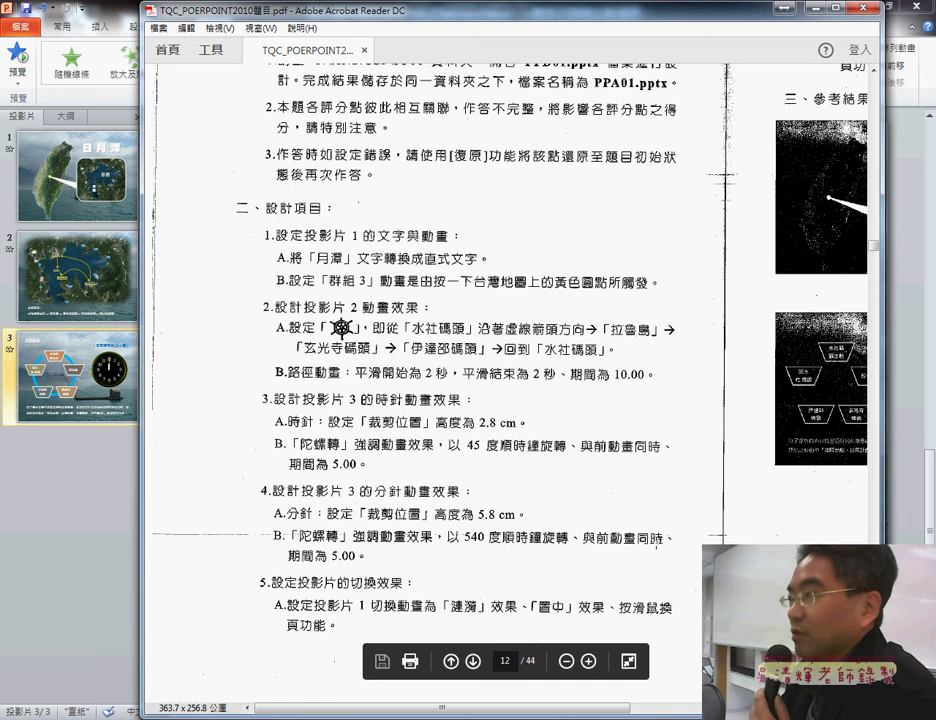
{"action": "key", "text": "alt+Tab"}
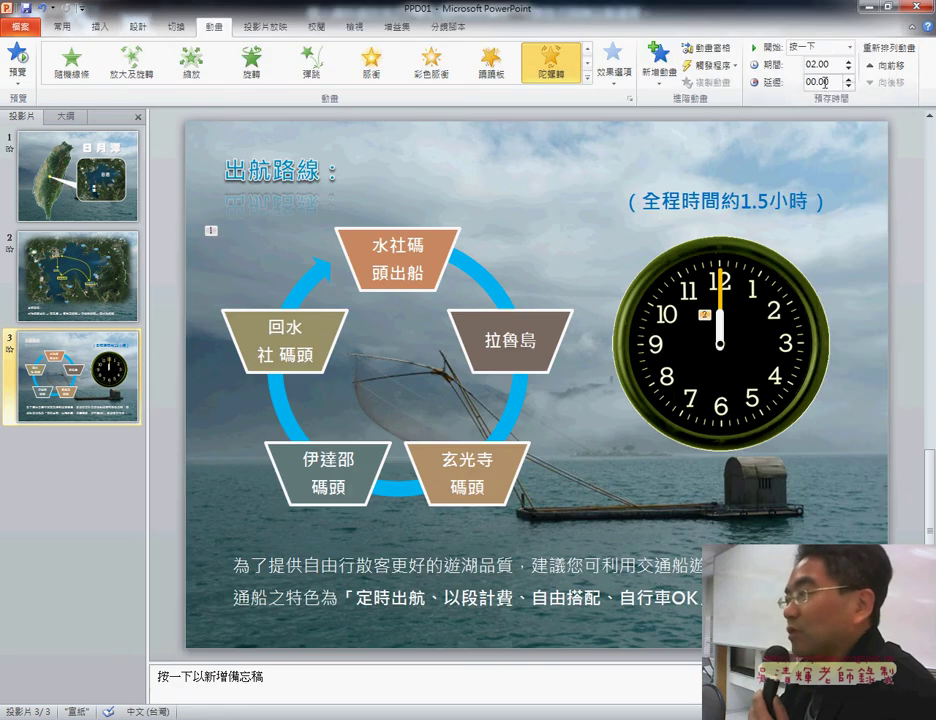
{"action": "left_click", "coordinate": [808, 48]}
{"action": "left_click", "coordinate": [815, 78]}
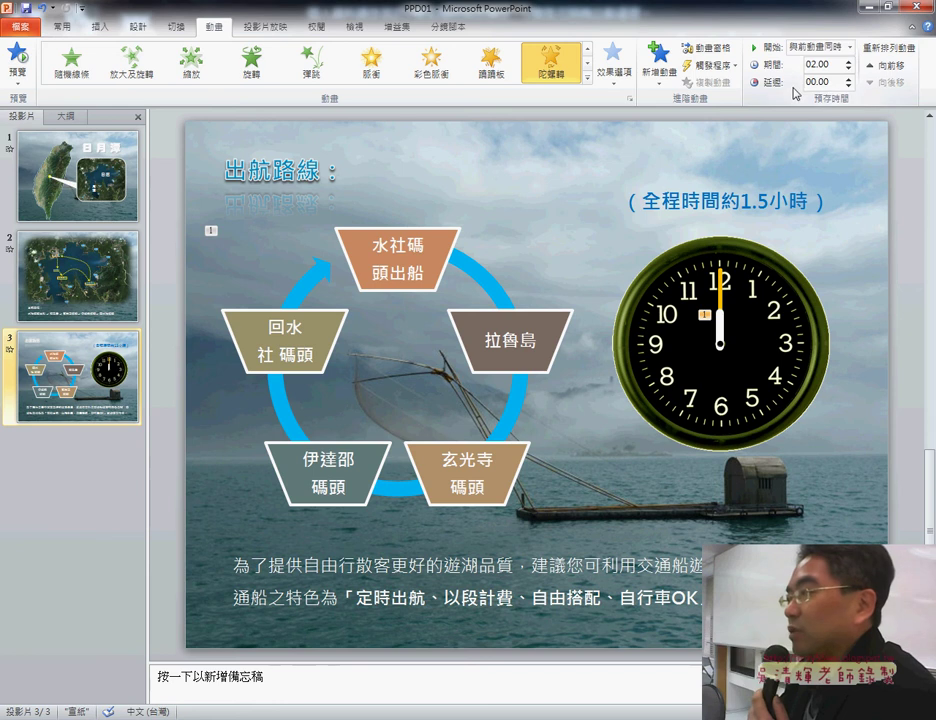
{"action": "left_click", "coordinate": [849, 60]}
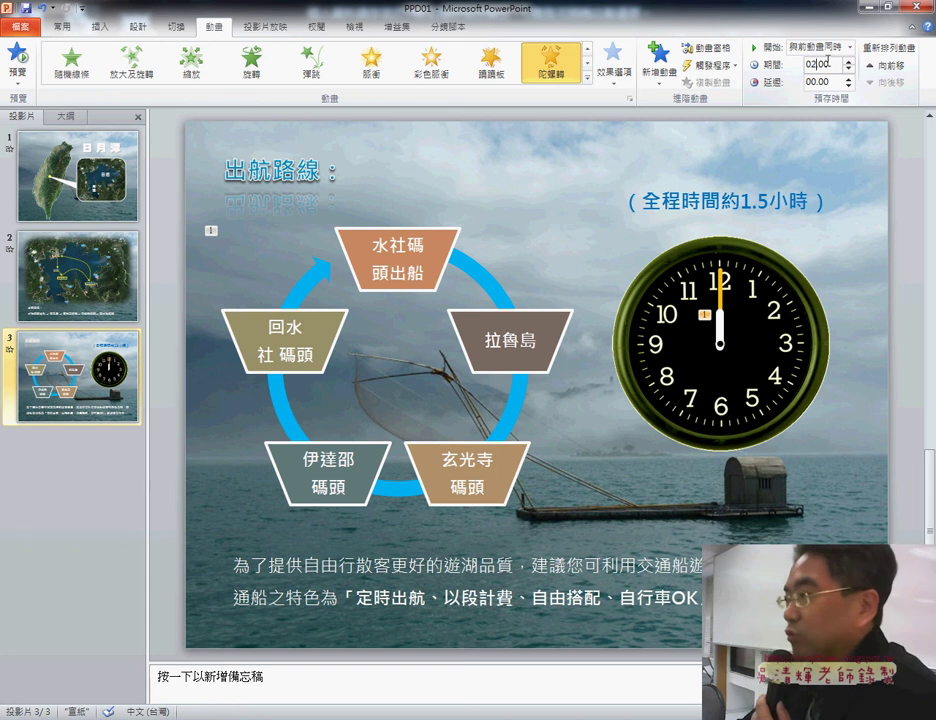
{"action": "type", "text": "5"}
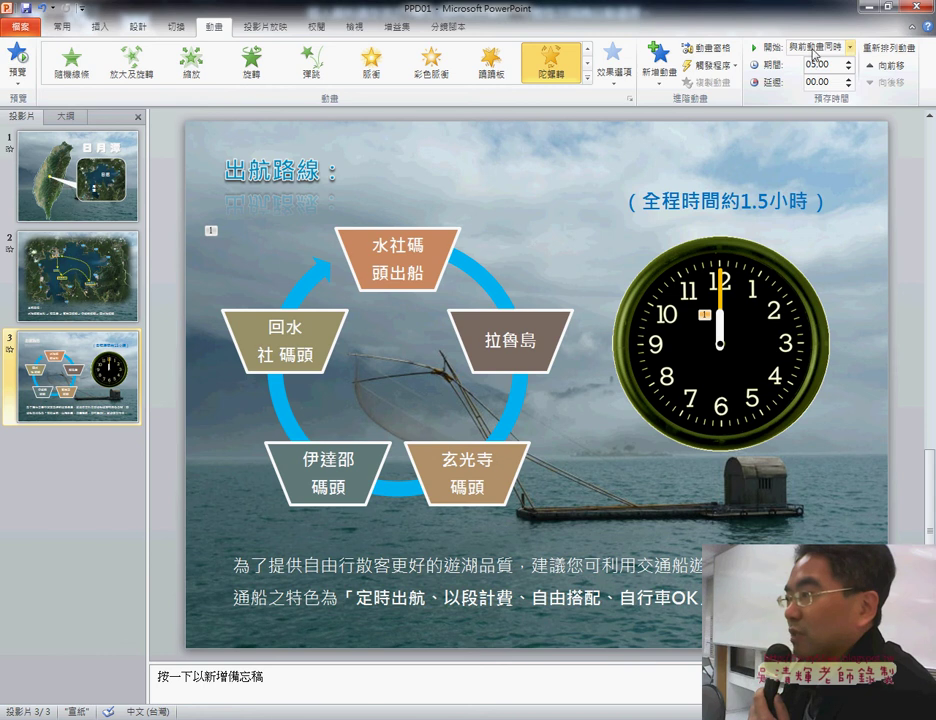
{"action": "left_click", "coordinate": [714, 48]}
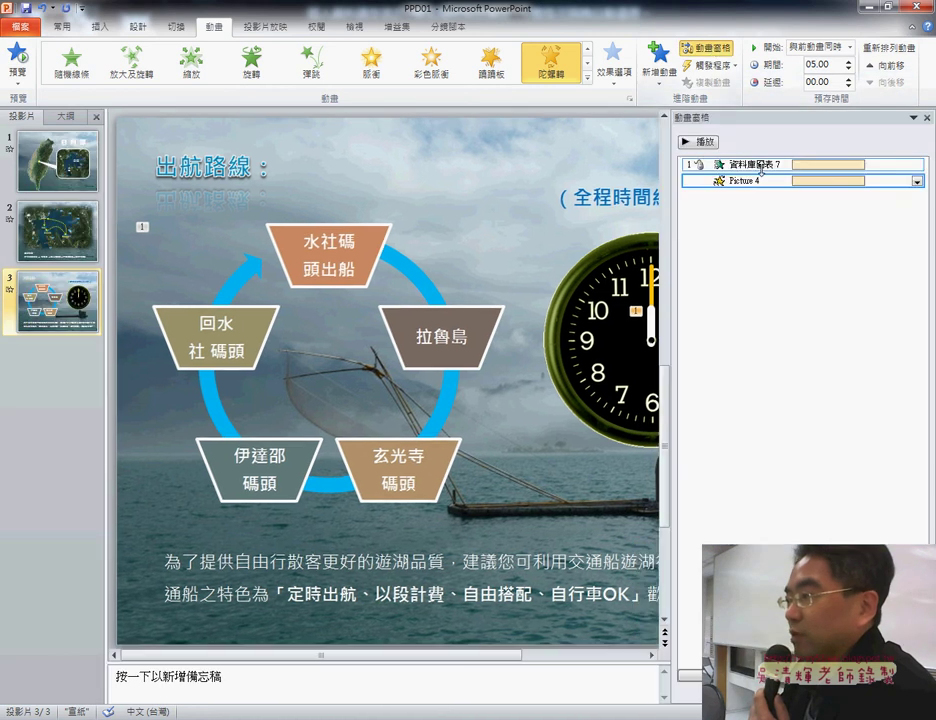
Preview slide 3's animations, stop the preview, and open the Picture 4 entry's menu.
{"action": "left_click", "coordinate": [698, 143]}
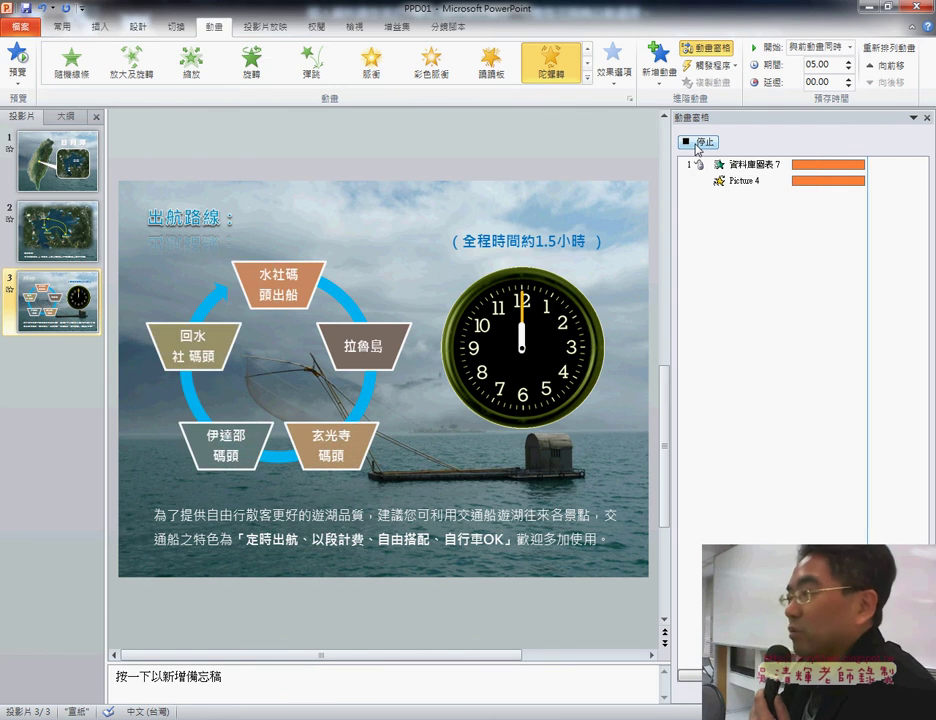
{"action": "left_click", "coordinate": [786, 178]}
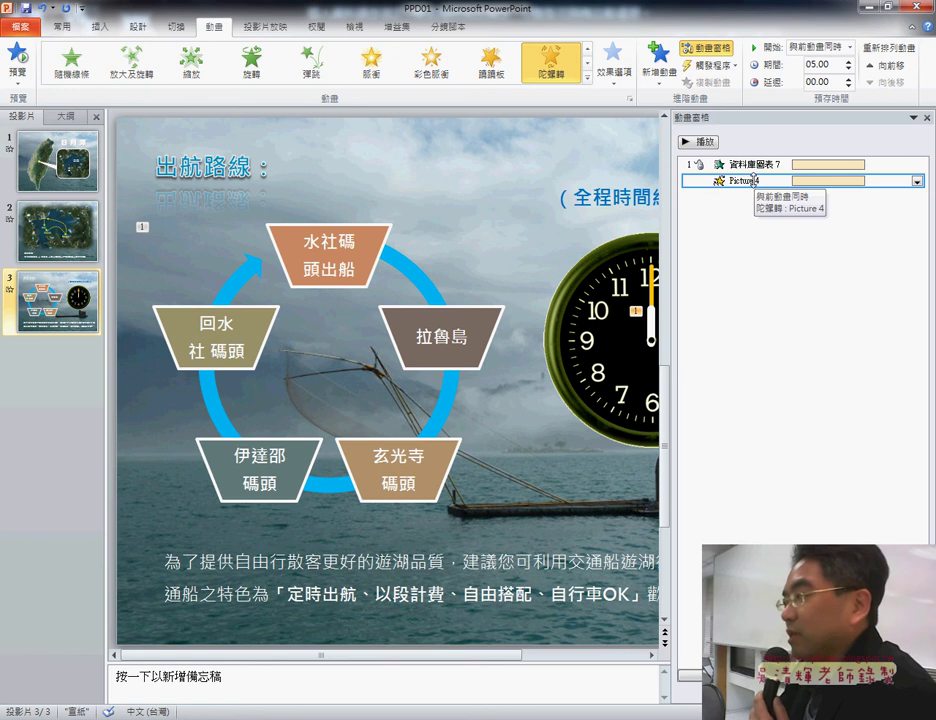
{"action": "left_click", "coordinate": [917, 181]}
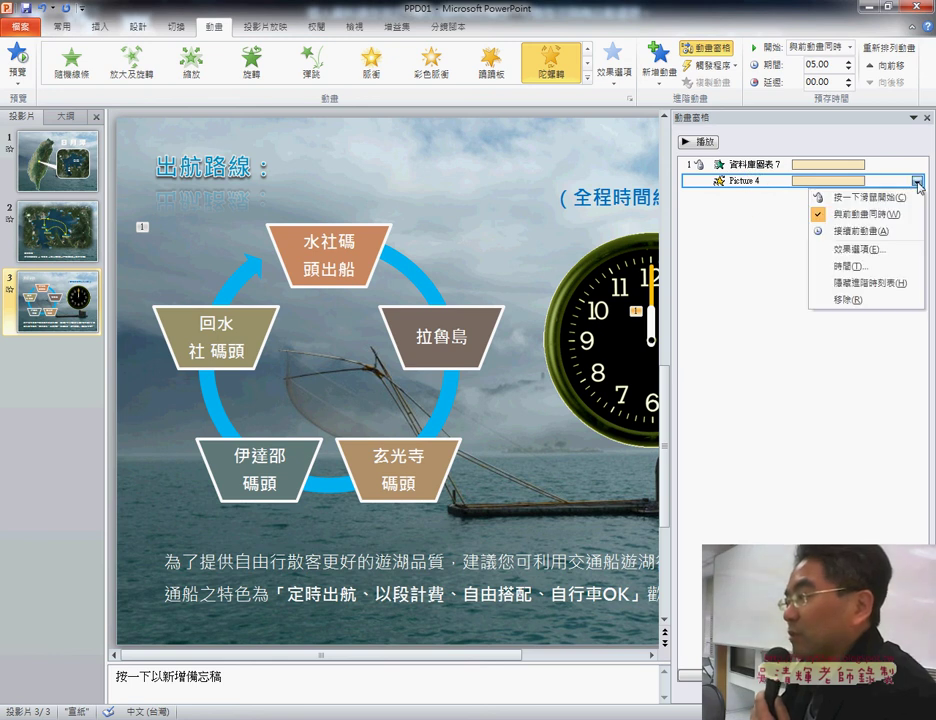
Set the hour hand's (Picture 4) spin amount to a custom 45° clockwise, then preview the animation.
{"action": "left_click", "coordinate": [885, 251]}
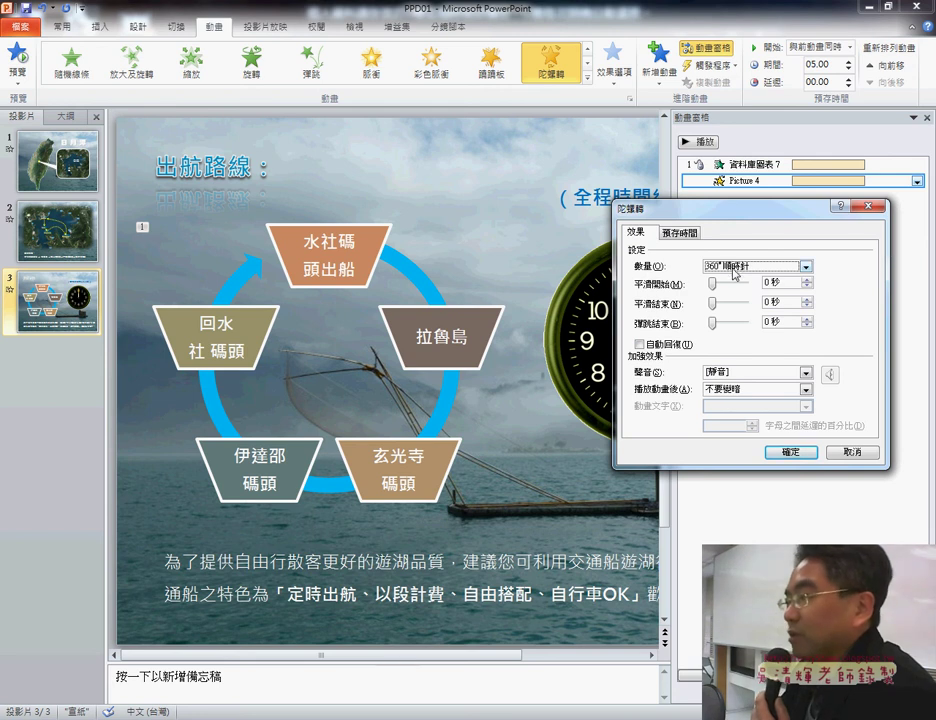
{"action": "left_click", "coordinate": [806, 267]}
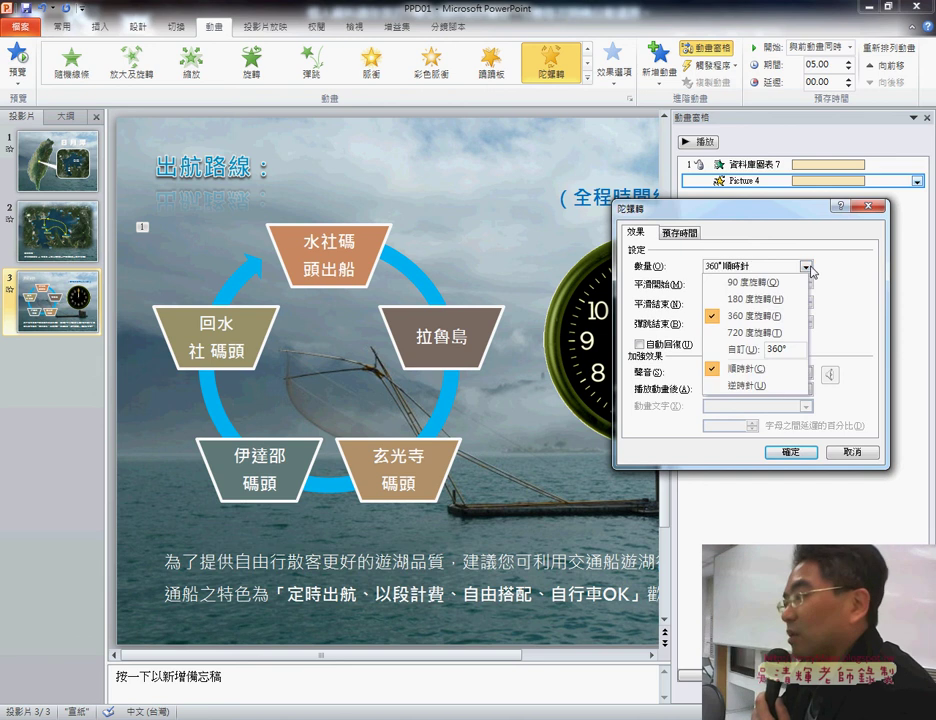
{"action": "double_click", "coordinate": [782, 350]}
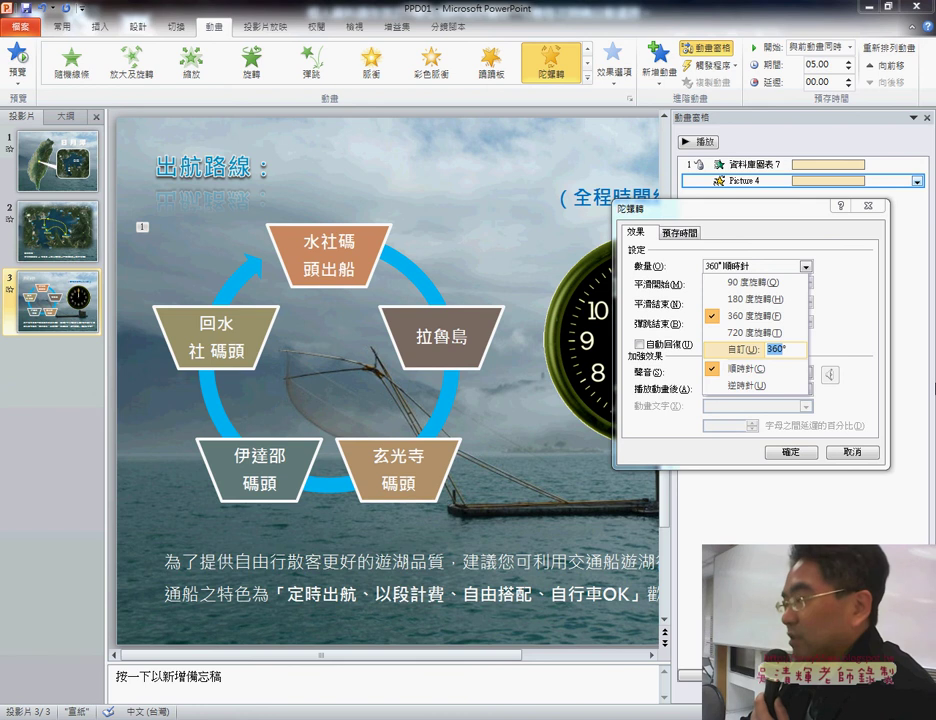
{"action": "type", "text": "45"}
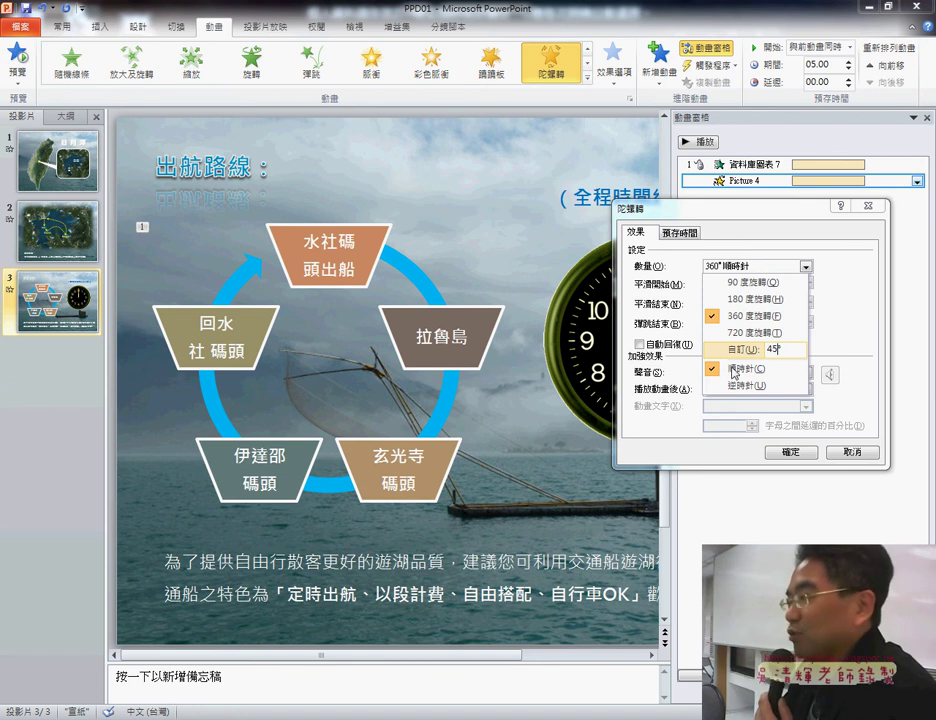
{"action": "left_click", "coordinate": [796, 457]}
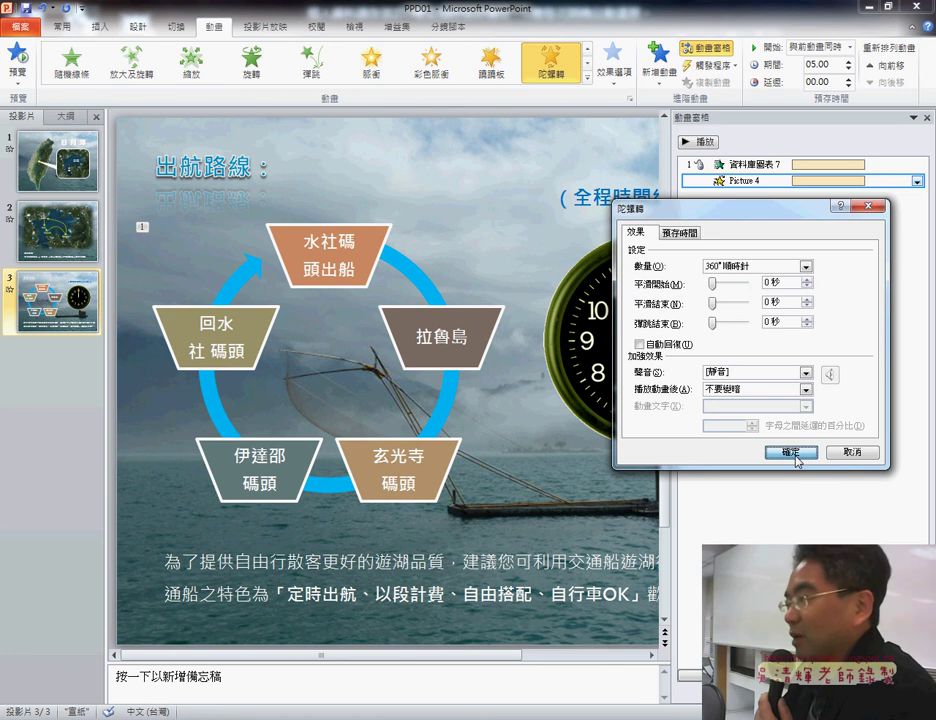
{"action": "left_click", "coordinate": [806, 266]}
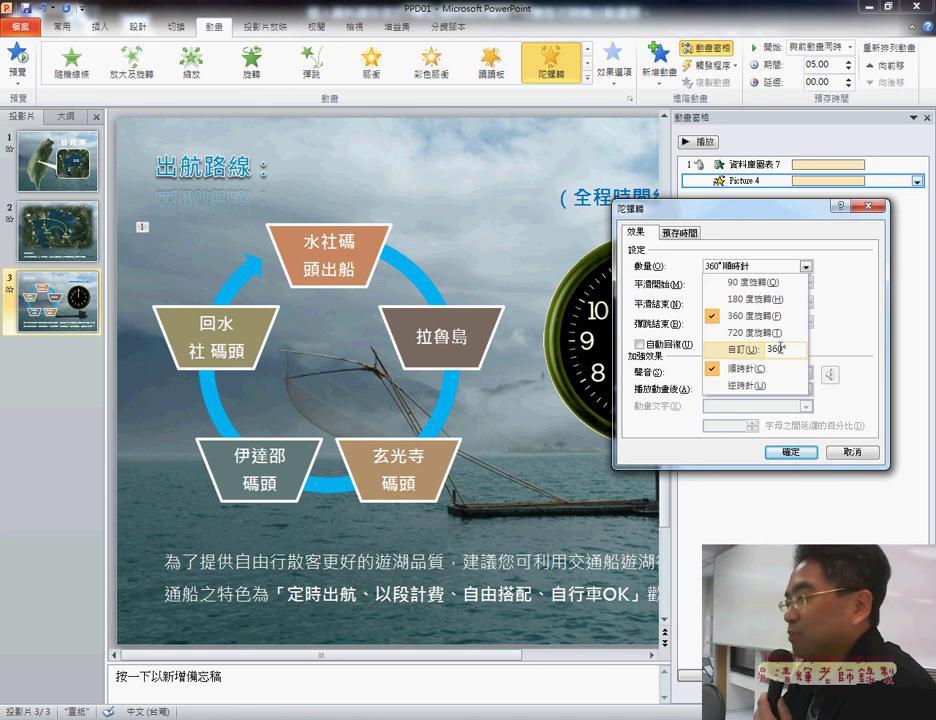
{"action": "left_click_drag", "start_coordinate": [782, 350], "coordinate": [774, 350]}
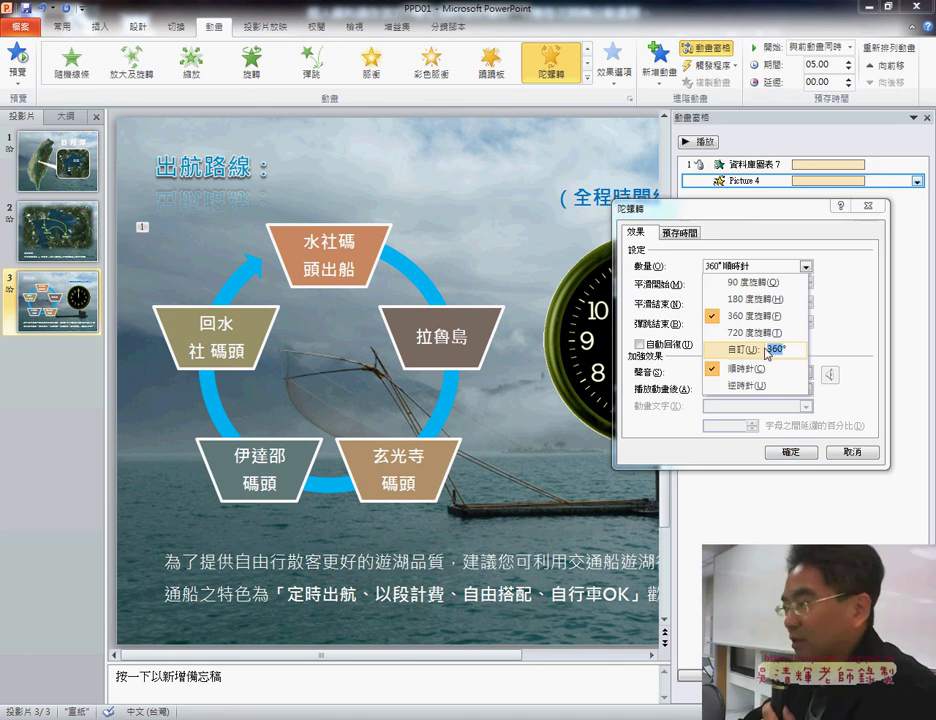
{"action": "type", "text": "45"}
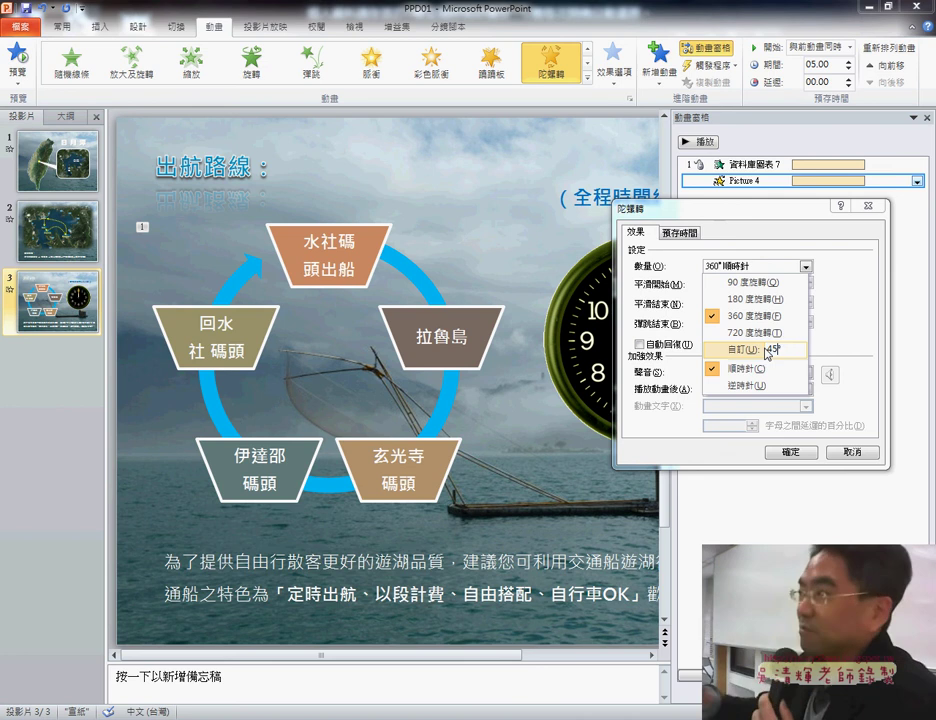
{"action": "type", "text": "°"}
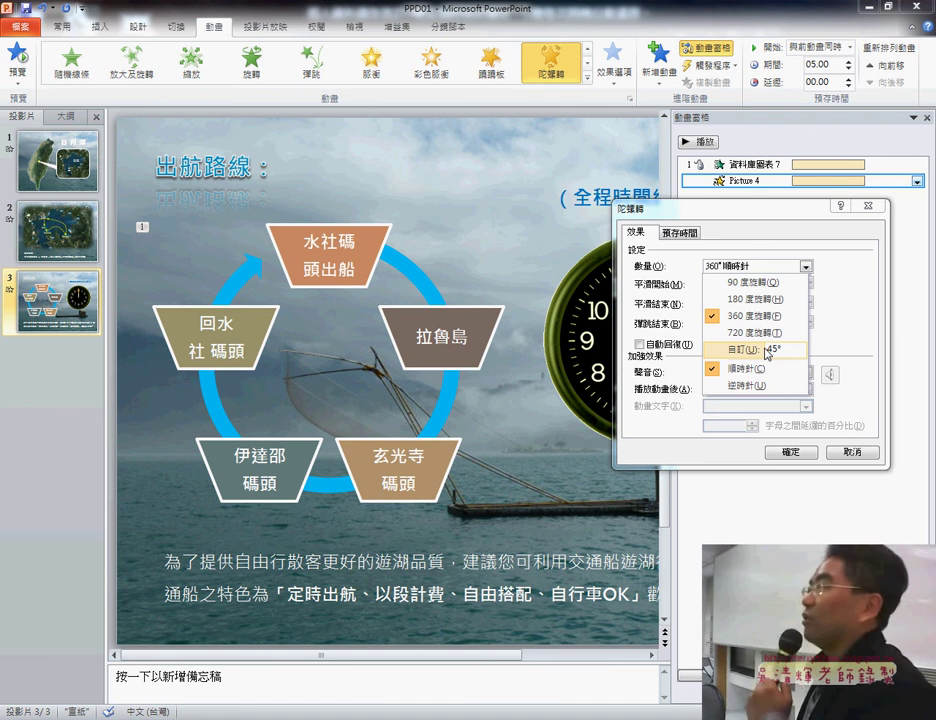
{"action": "key", "text": "Return"}
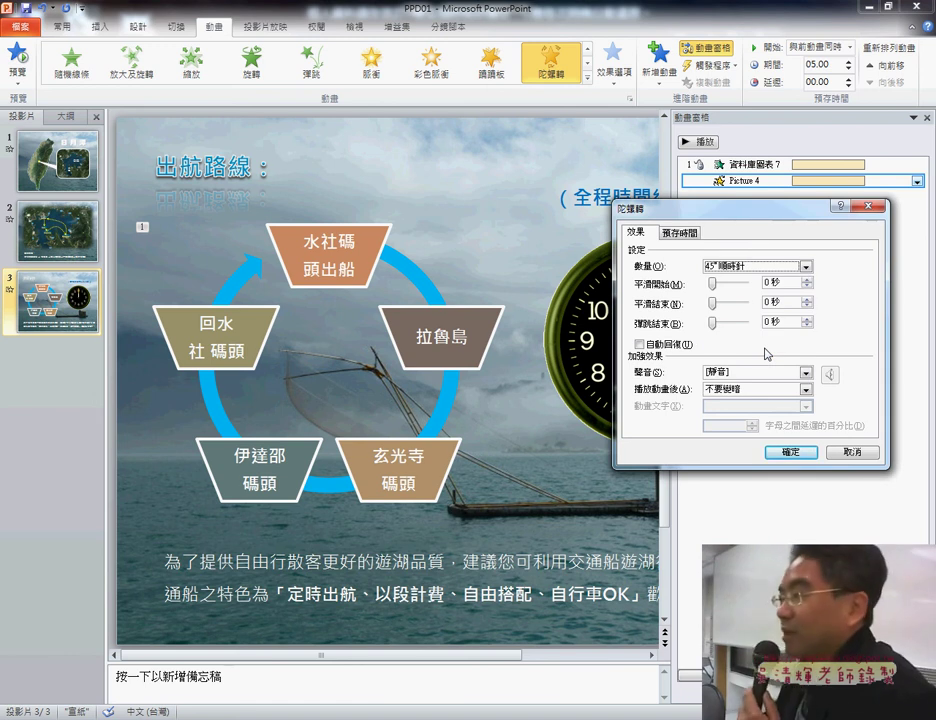
{"action": "left_click", "coordinate": [792, 455]}
{"action": "left_click", "coordinate": [700, 142]}
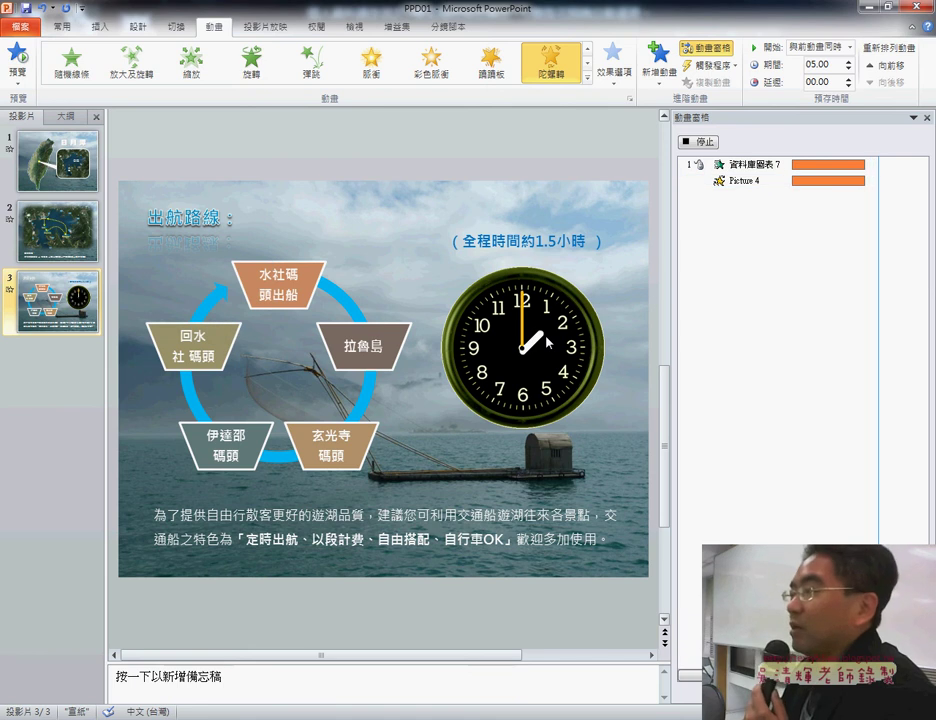
{"action": "scroll", "coordinate": [548, 342], "scroll_direction": "up", "scroll_amount": 1}
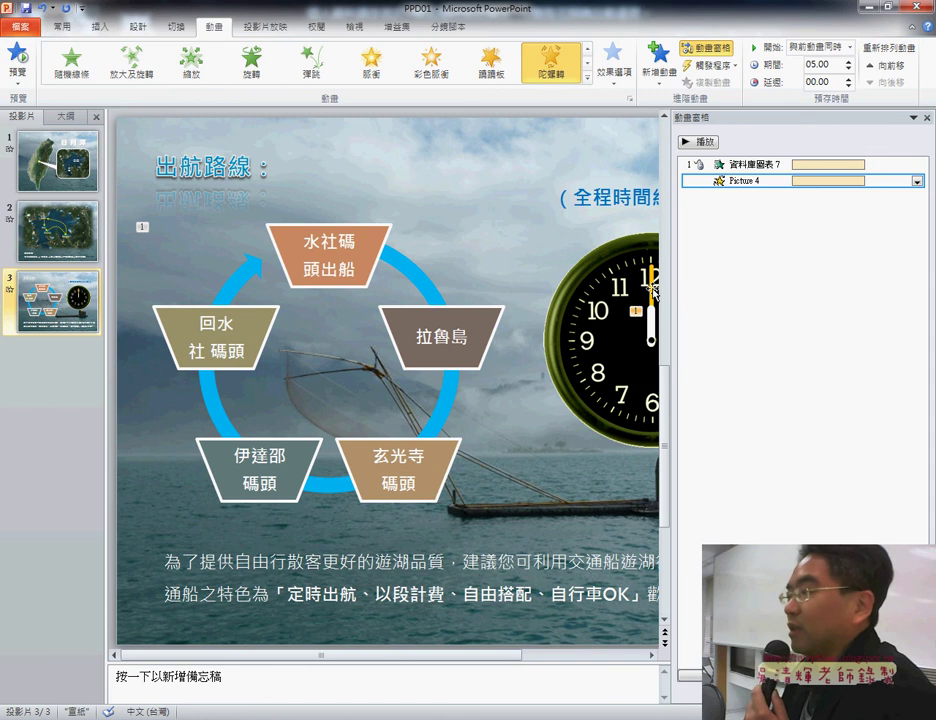
Apply the Spin emphasis effect to the minute hand (Picture 3).
{"action": "left_click", "coordinate": [651, 290]}
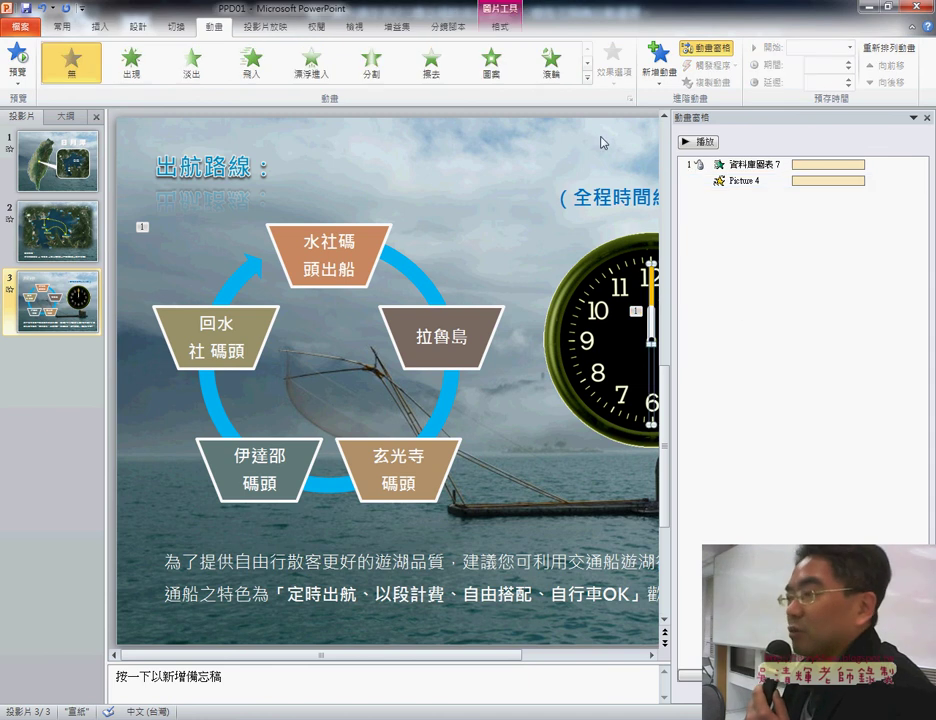
{"action": "left_click", "coordinate": [587, 77]}
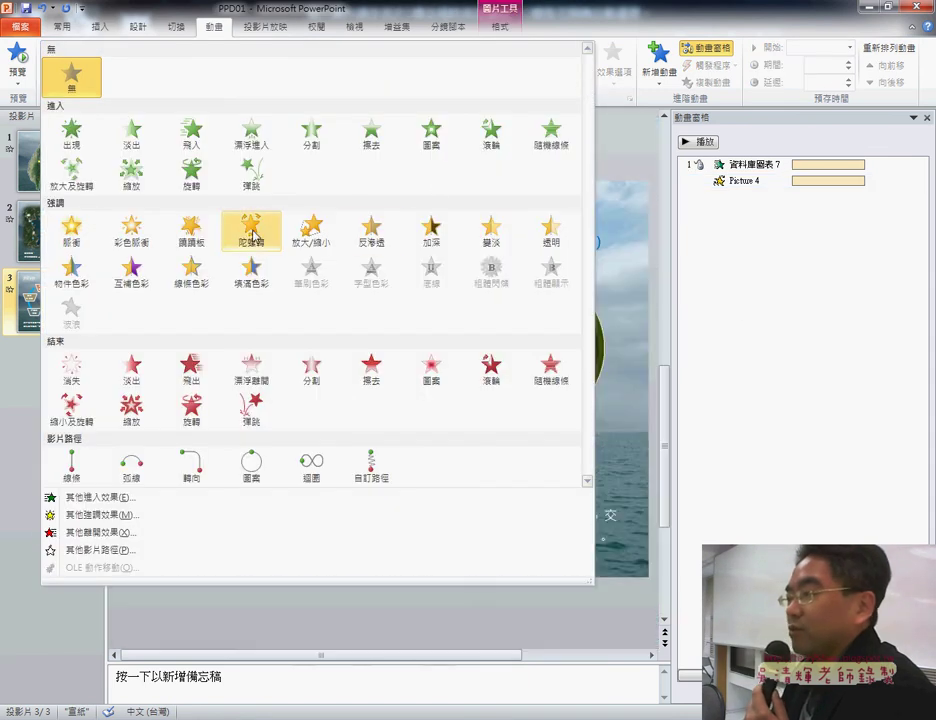
{"action": "left_click", "coordinate": [252, 234]}
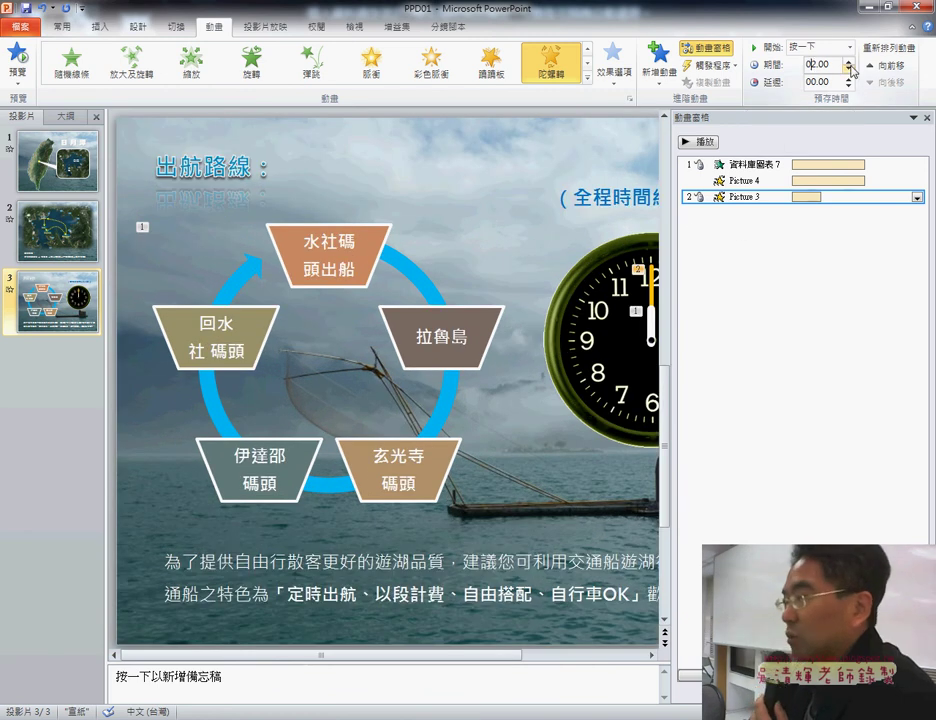
Give the minute hand's Spin a 05.00-second duration starting With Previous, and open its Spin settings.
{"action": "key", "text": "Delete"}
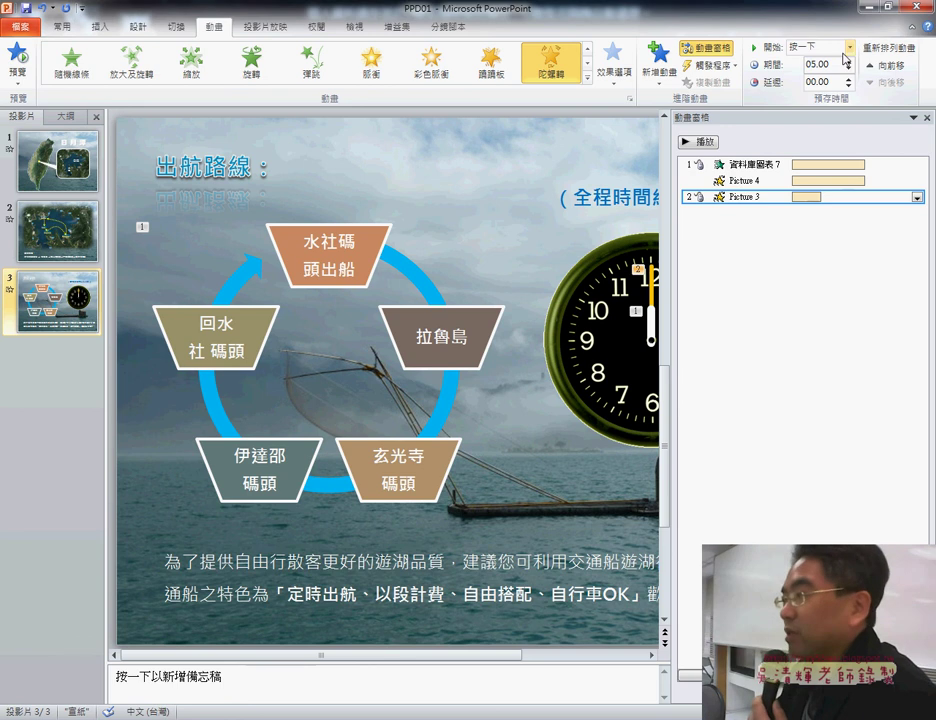
{"action": "left_click", "coordinate": [850, 47]}
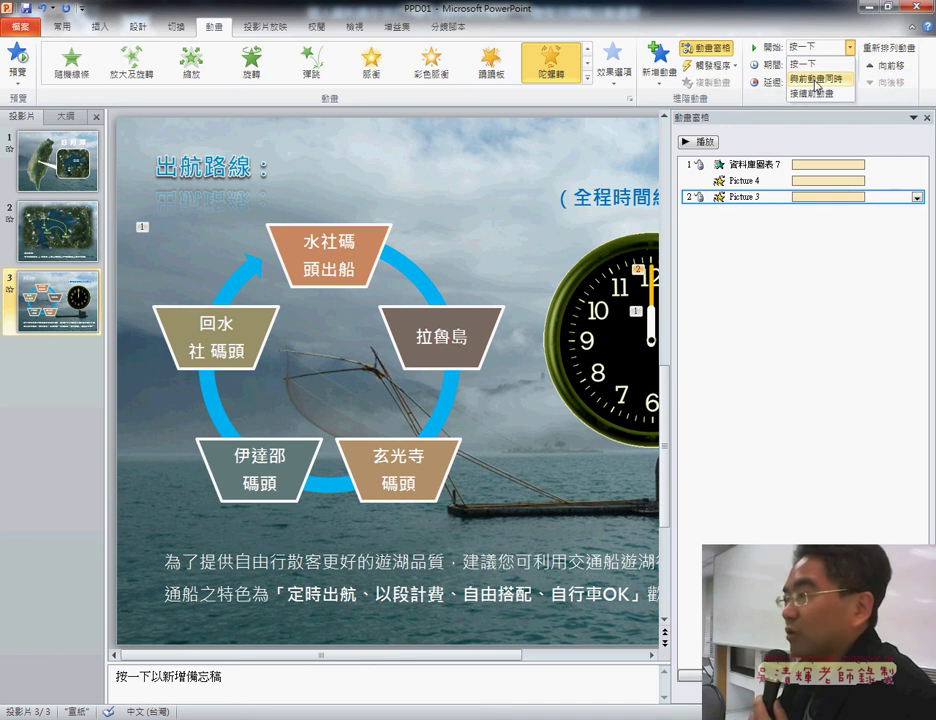
{"action": "left_click", "coordinate": [818, 79]}
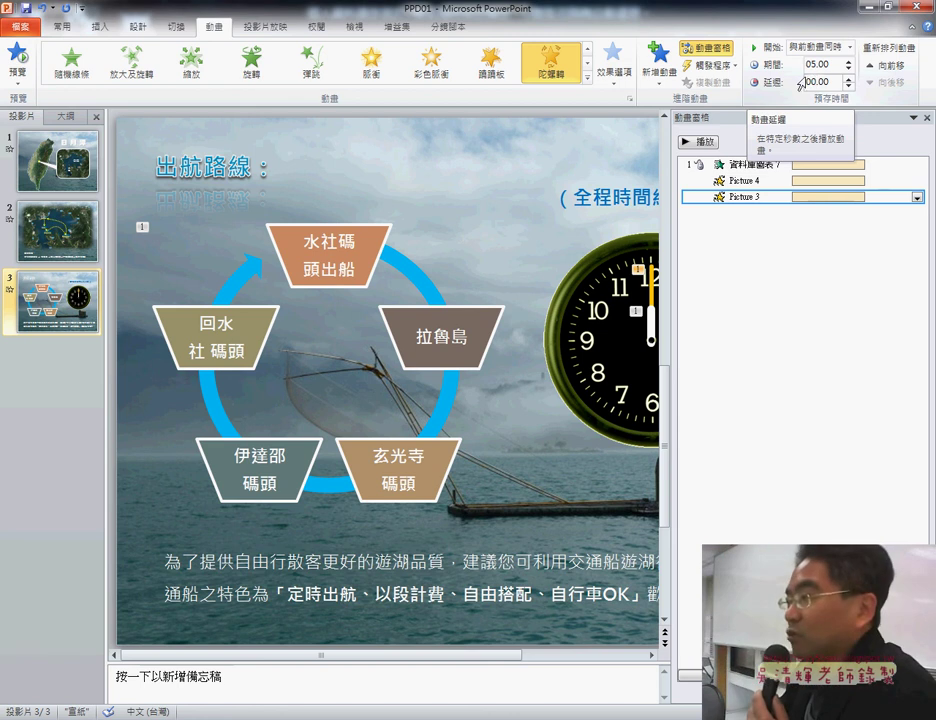
{"action": "left_click", "coordinate": [917, 199]}
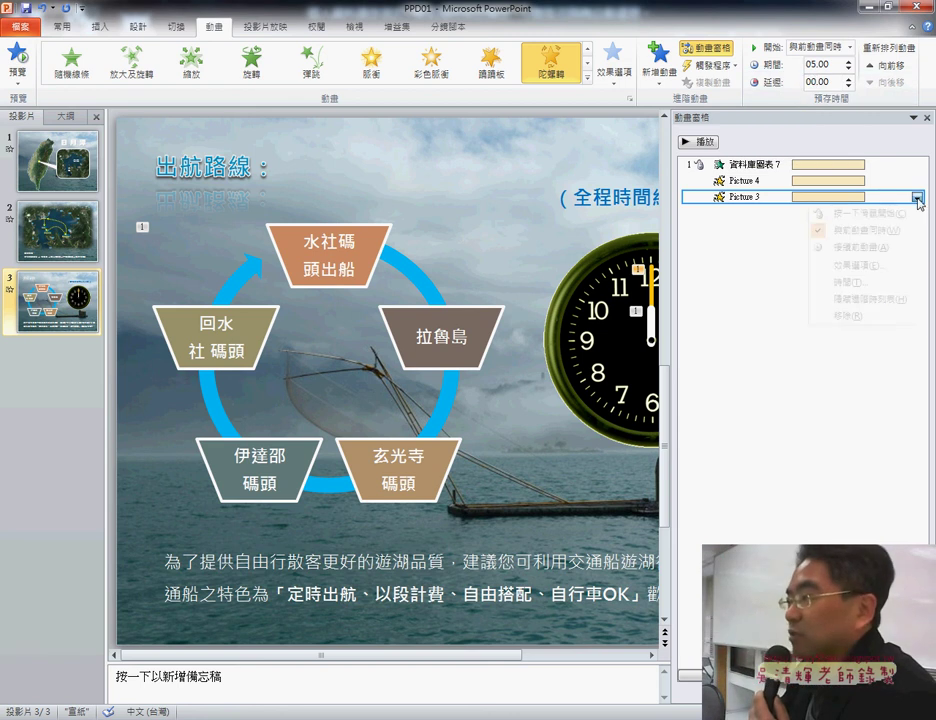
{"action": "left_click", "coordinate": [881, 266]}
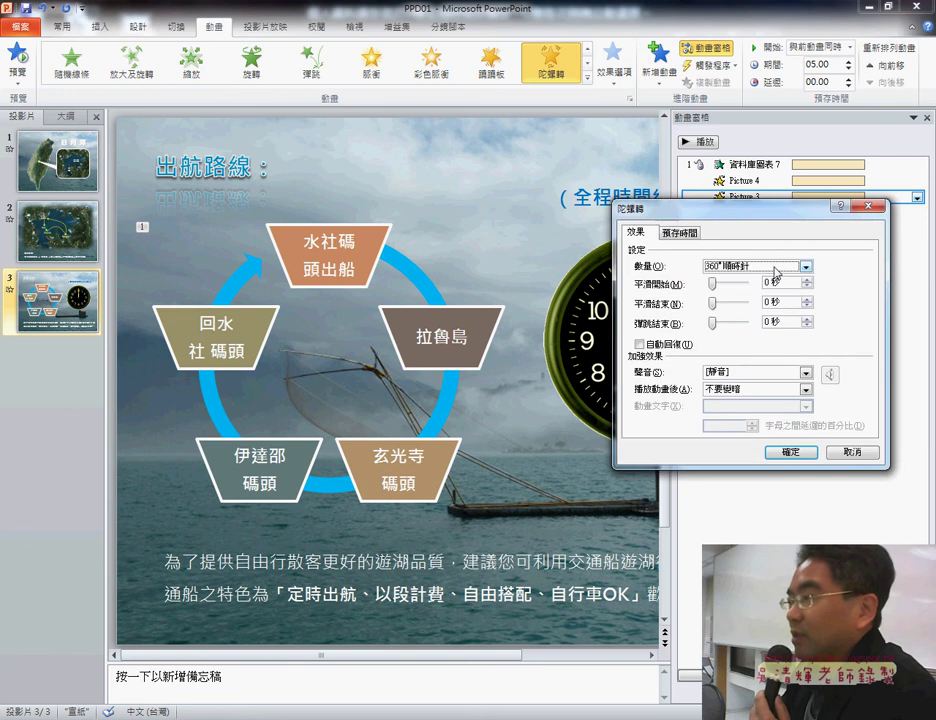
Change the minute hand's spin amount to a custom 540° clockwise and confirm.
{"action": "left_click", "coordinate": [806, 267]}
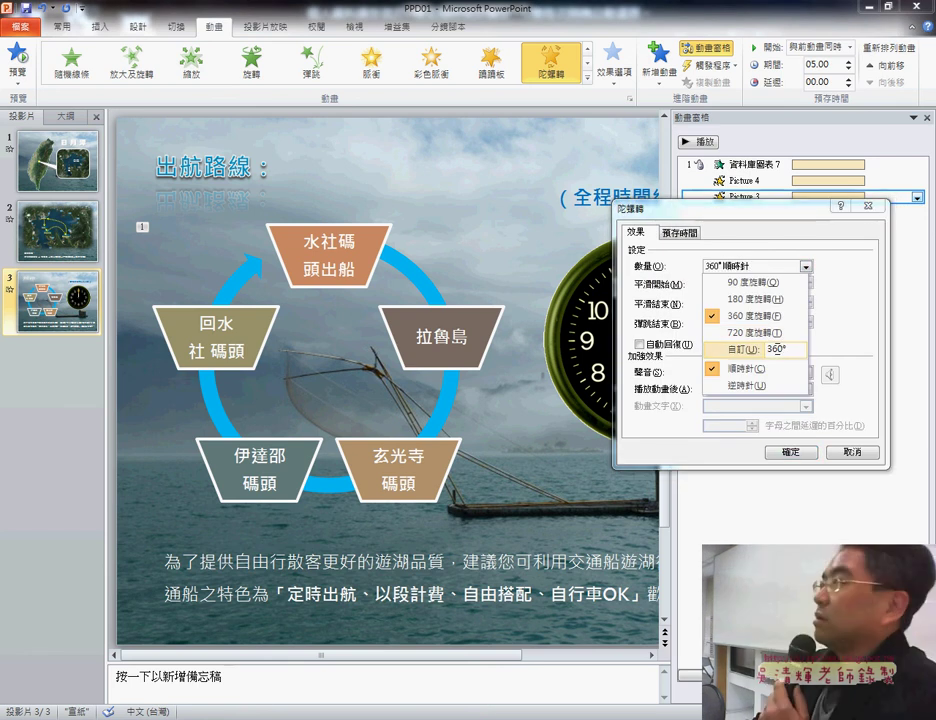
{"action": "double_click", "coordinate": [779, 349]}
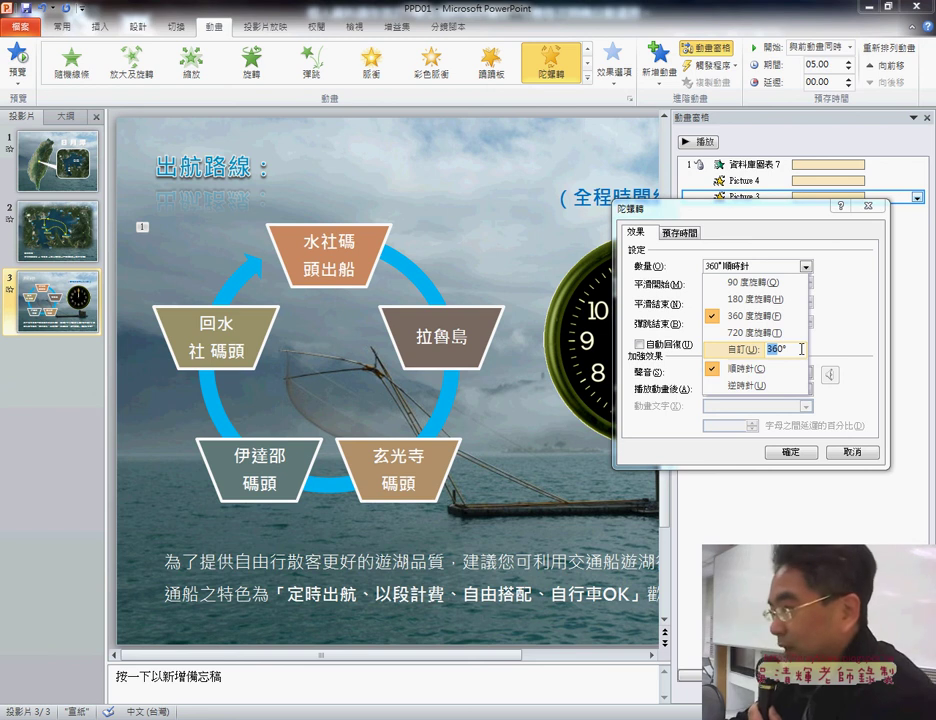
{"action": "type", "text": "504"}
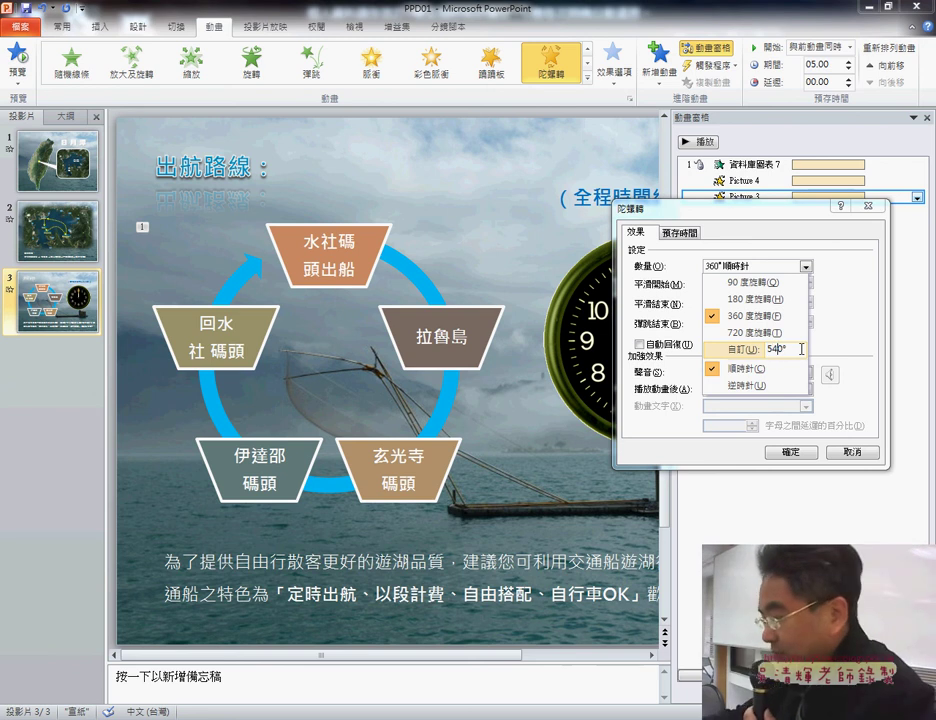
{"action": "key", "text": "Return"}
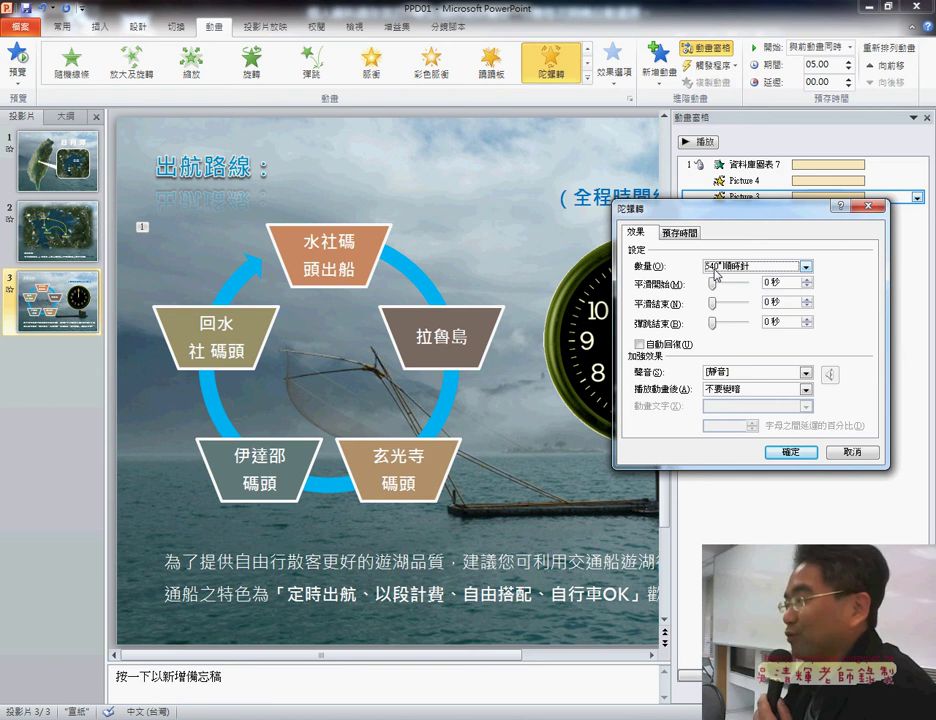
{"action": "left_click", "coordinate": [789, 452]}
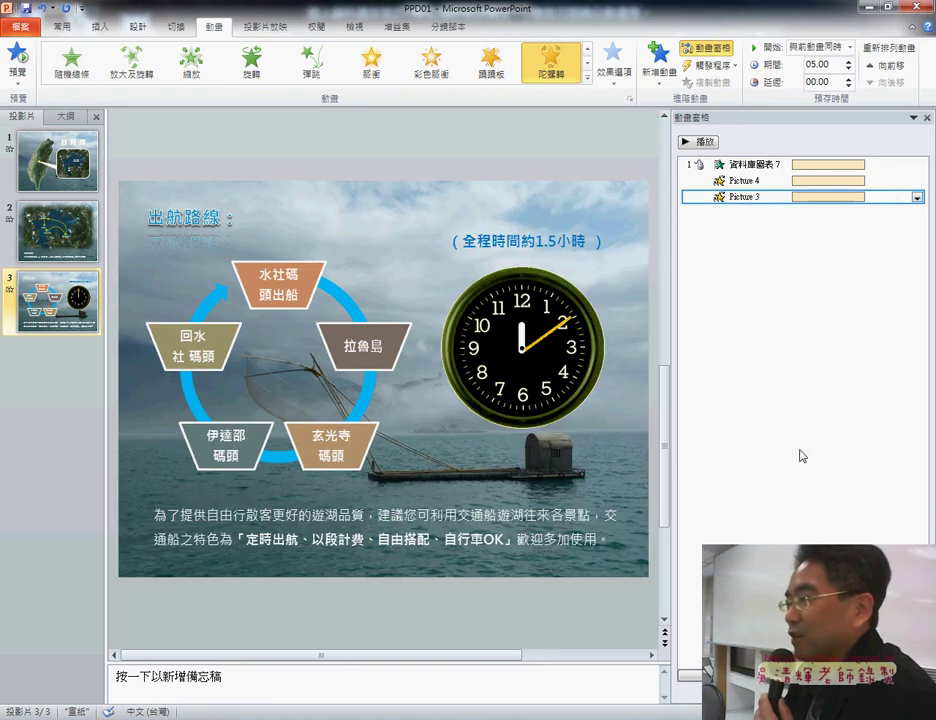
Play slide 3's animations, with the hour hand turning 45° and the minute hand 540° together.
{"action": "left_click", "coordinate": [705, 142]}
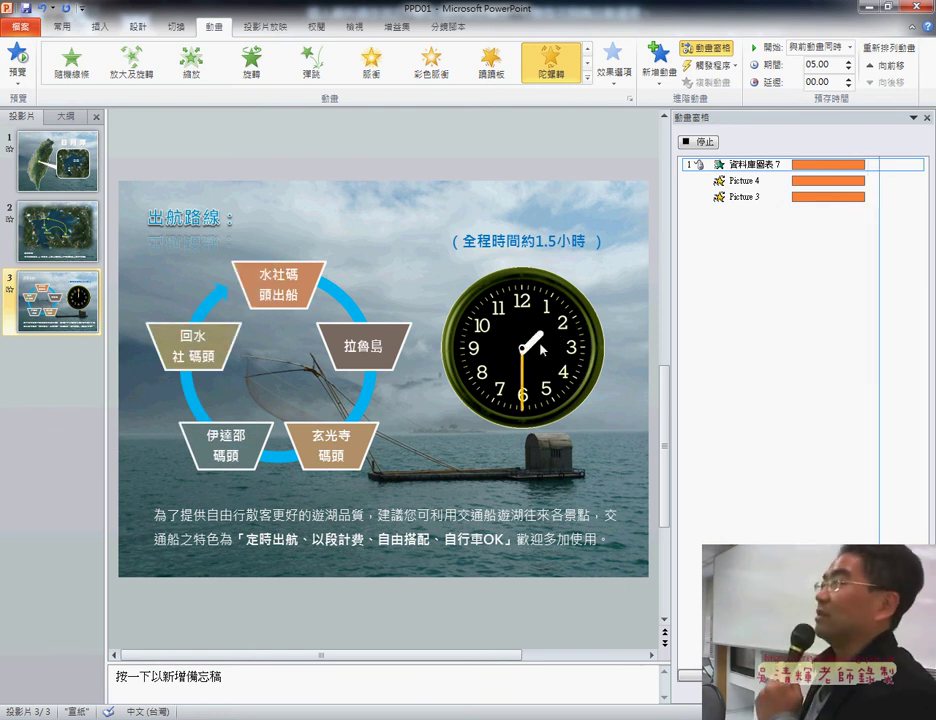
{"action": "scroll", "coordinate": [540, 345], "scroll_direction": "up", "scroll_amount": 2}
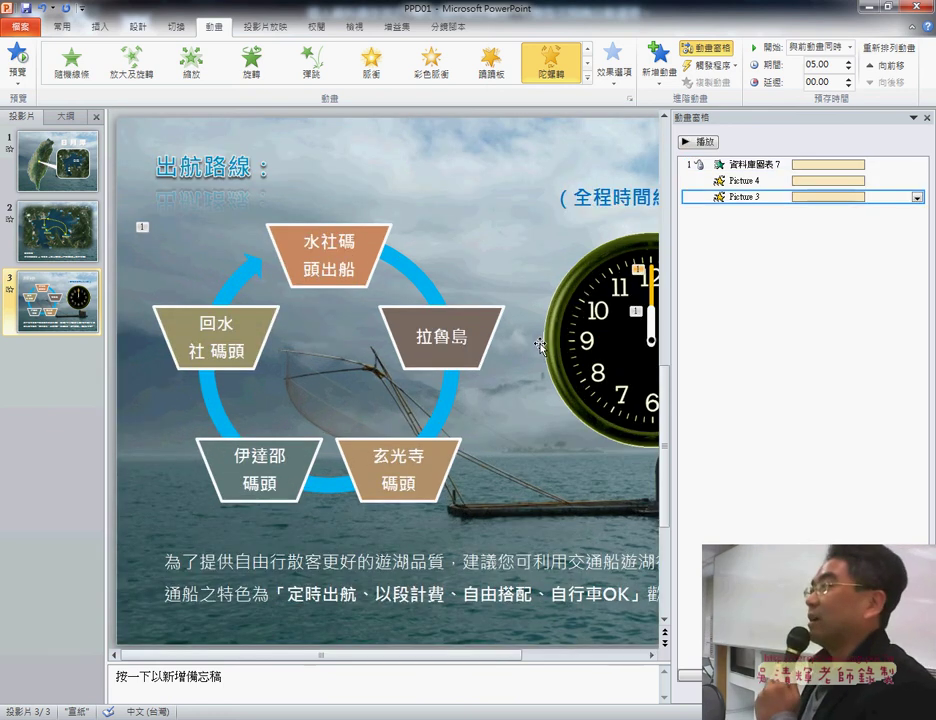